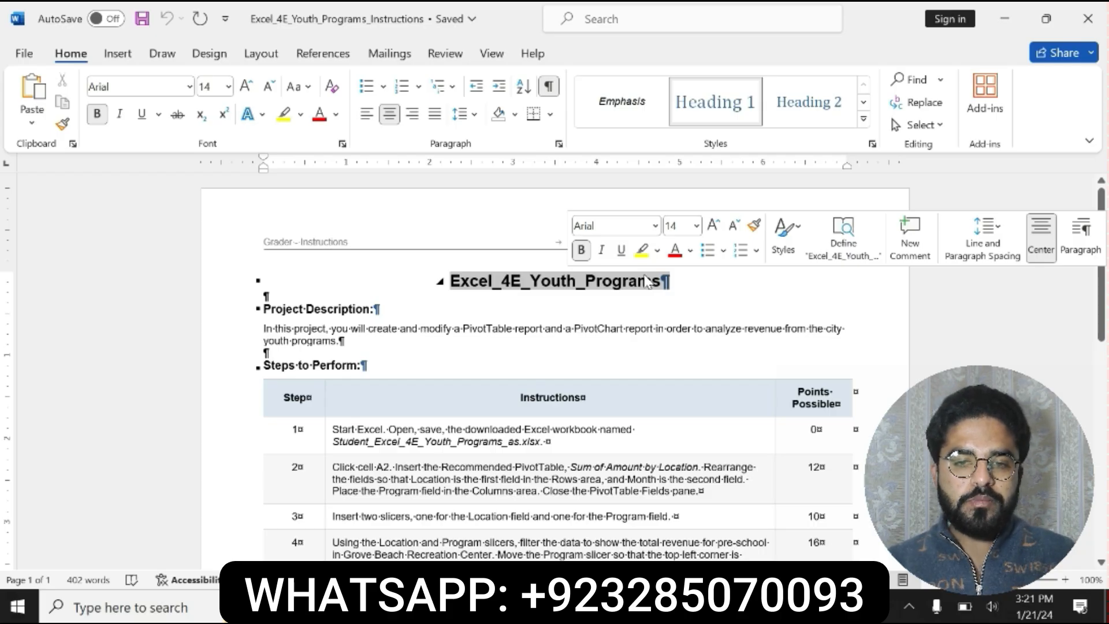
- Highlight the title Excel_4E_Youth_Programs and the Project Description section in yellow
click(641, 250)
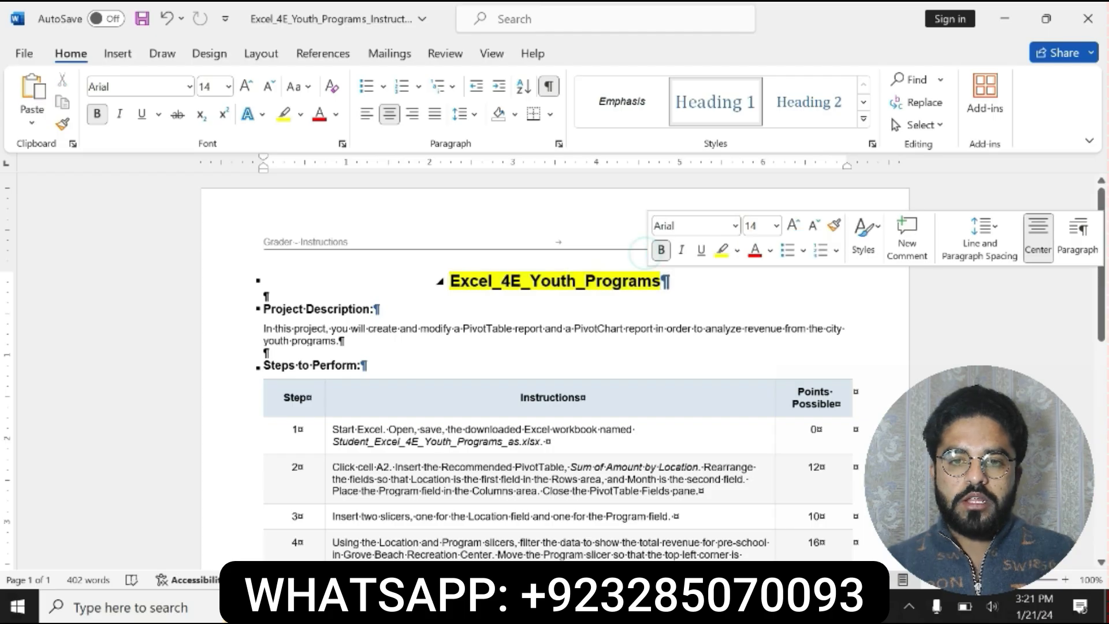
click(452, 287)
double_click(635, 286)
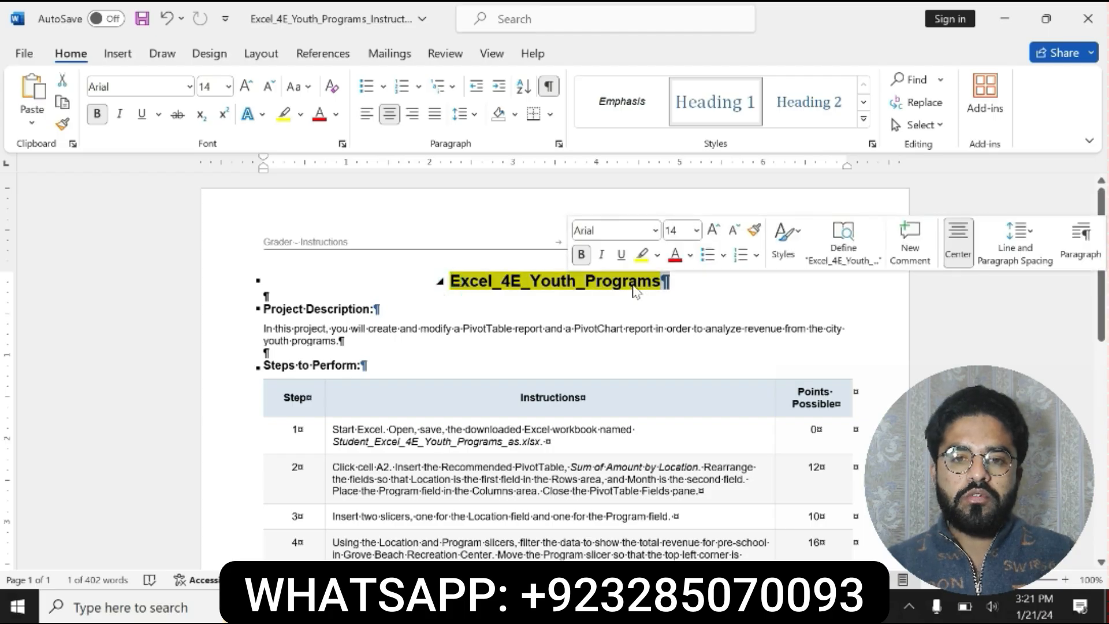
drag(260, 309, 345, 341)
click(414, 306)
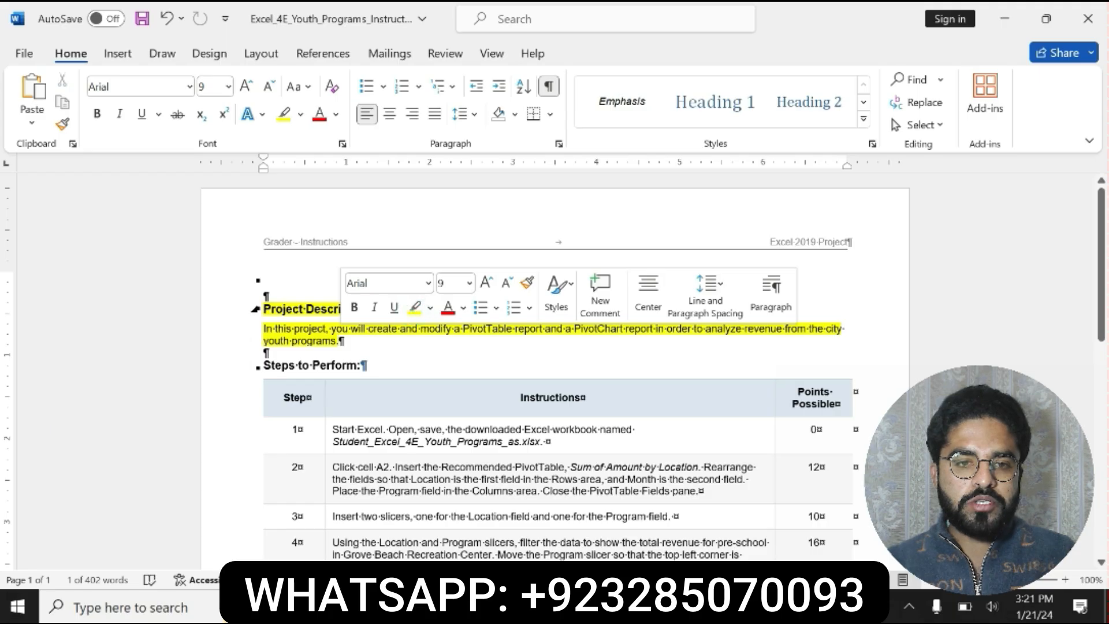
click(258, 308)
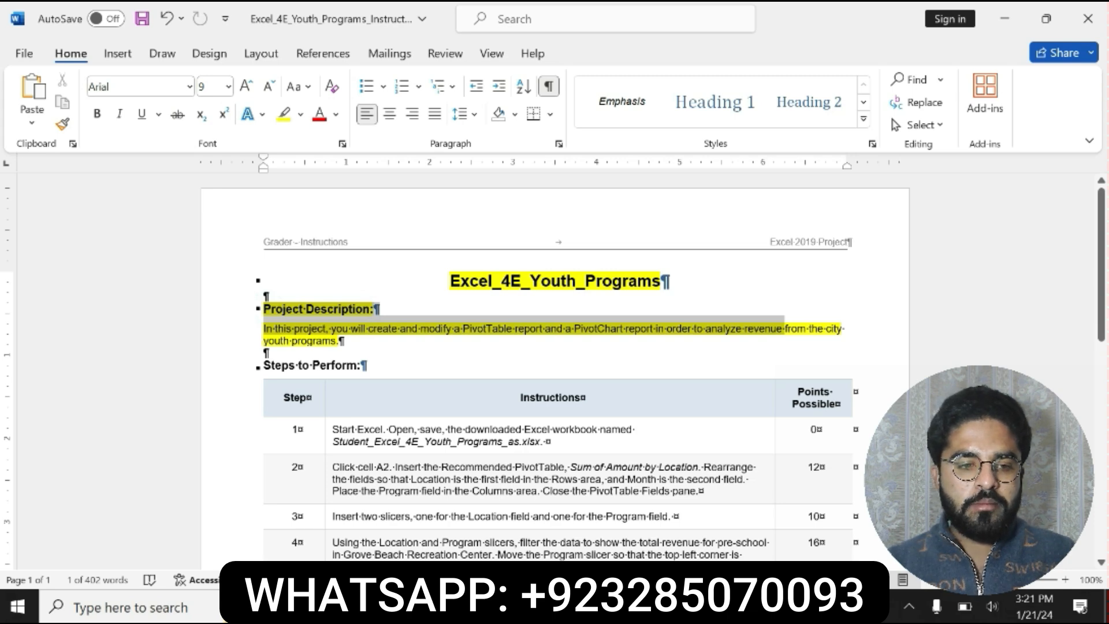
drag(785, 328, 343, 295)
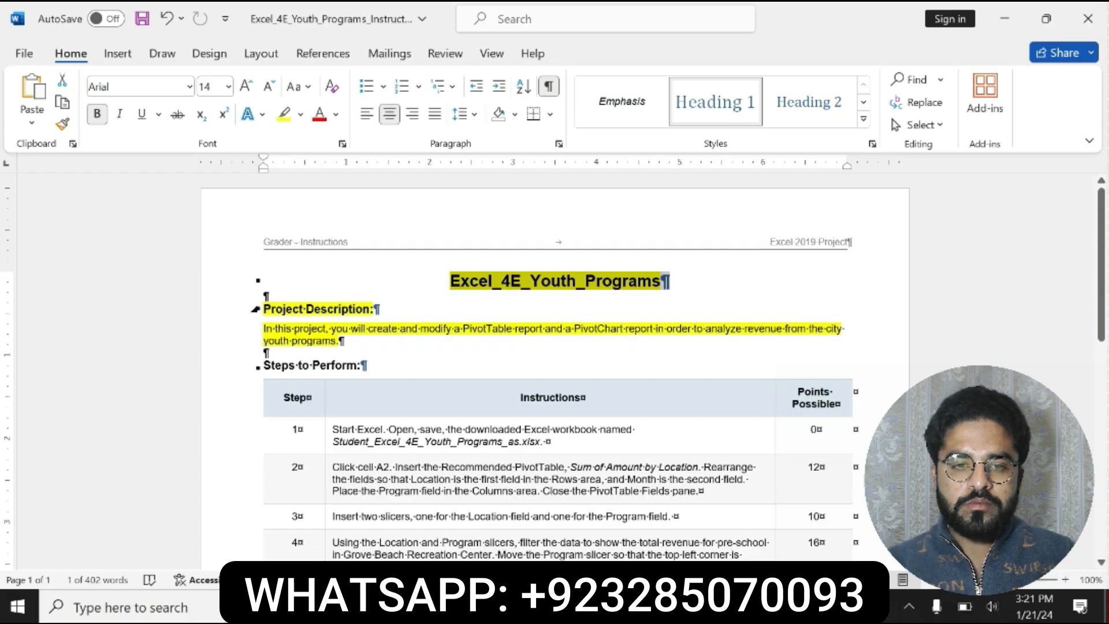
click(262, 308)
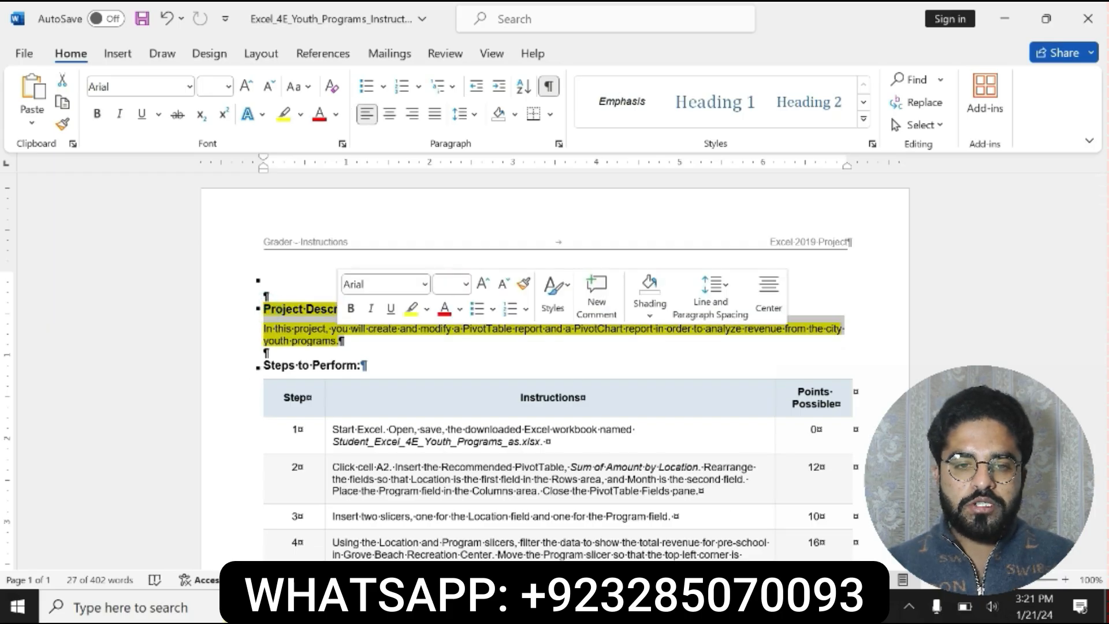
- Undo the yellow highlighting on the document title and the Project Description section
key(alt+Tab)
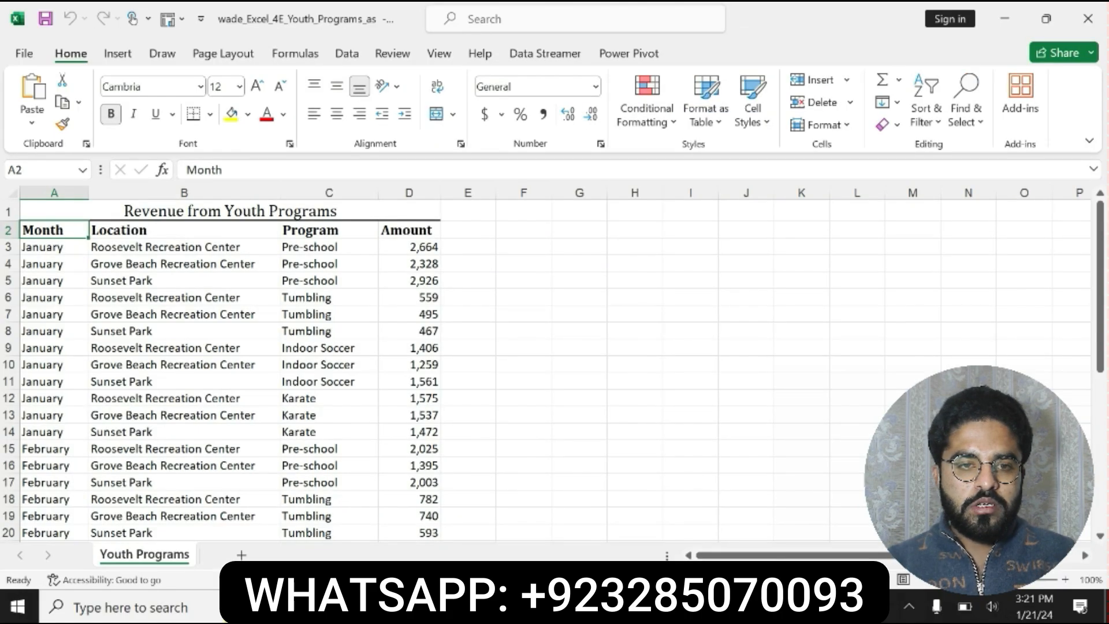
key(alt+Tab)
key(ctrl+z)
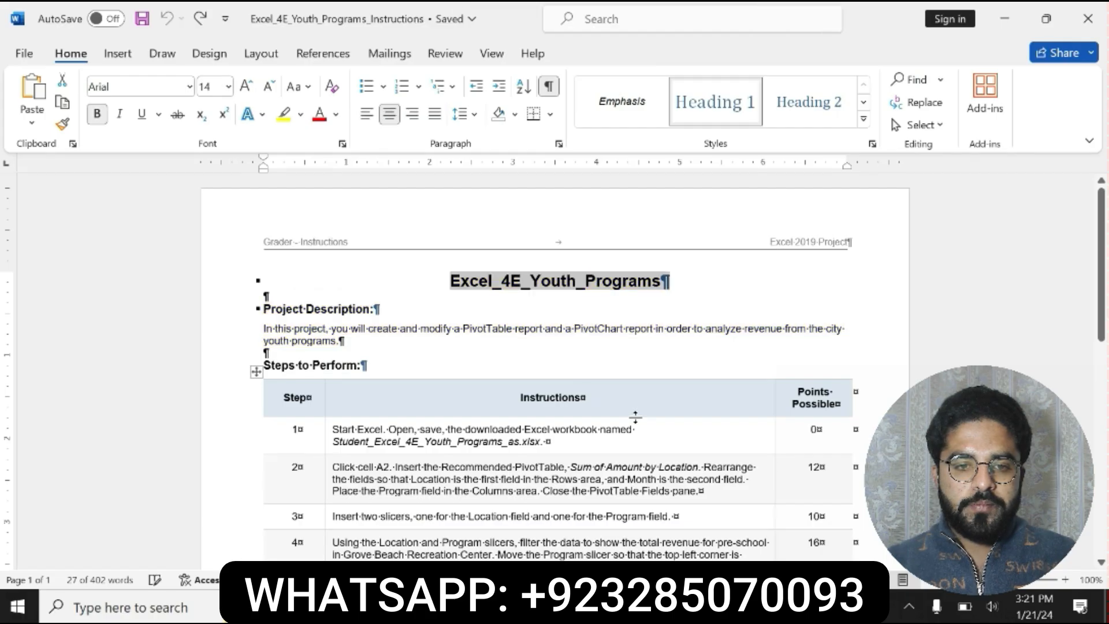
- Format the step 1 instruction in the table as bold with yellow highlighting
drag(332, 430, 563, 441)
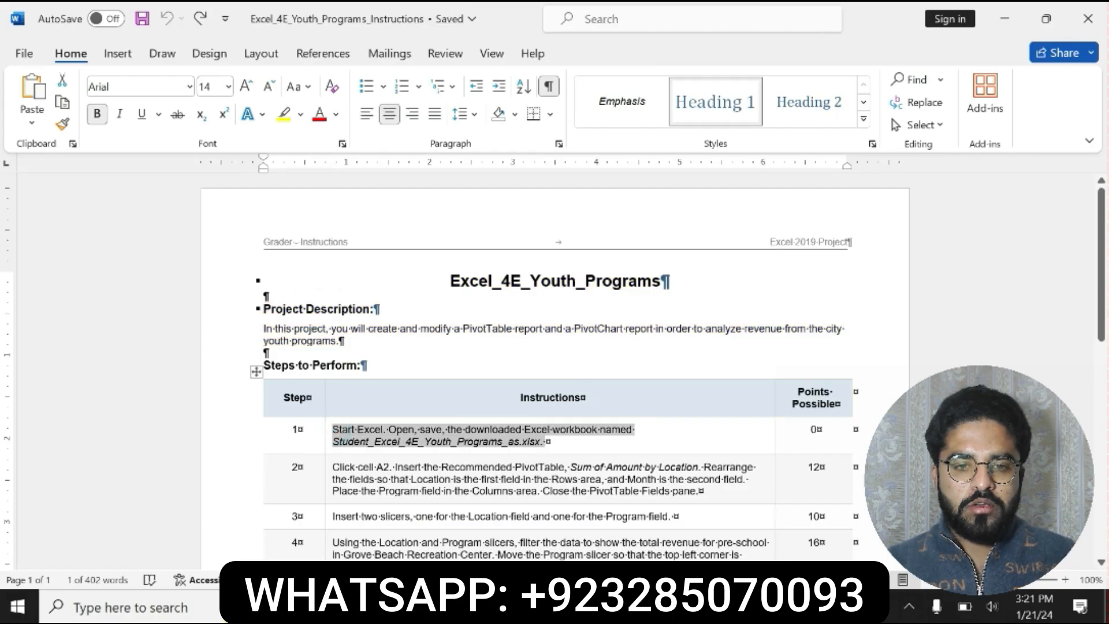
click(623, 414)
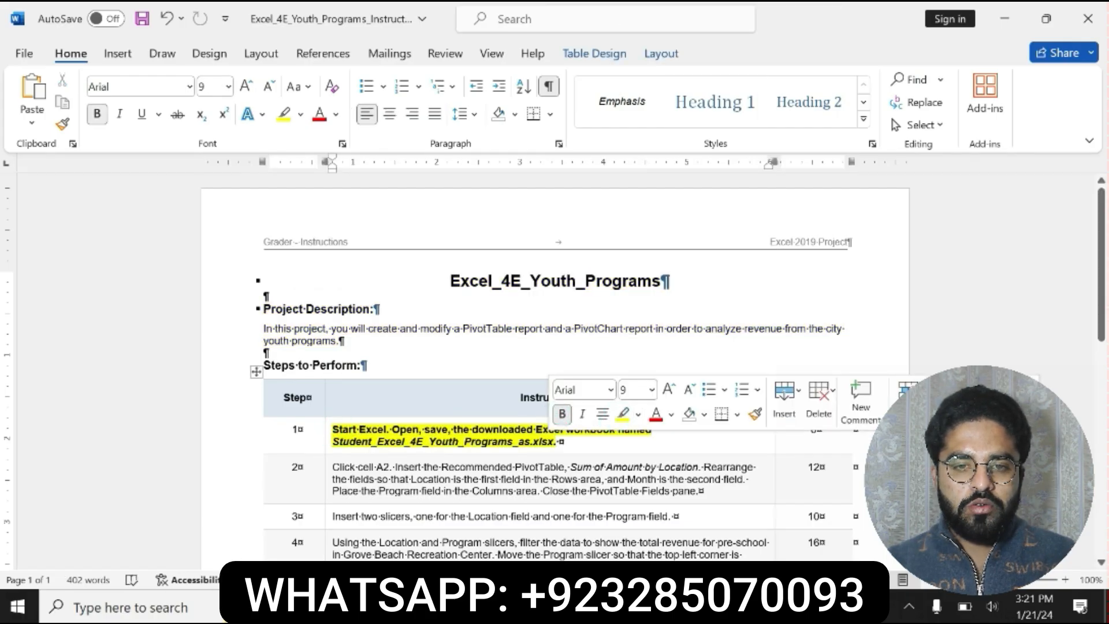
click(332, 431)
triple_click(332, 430)
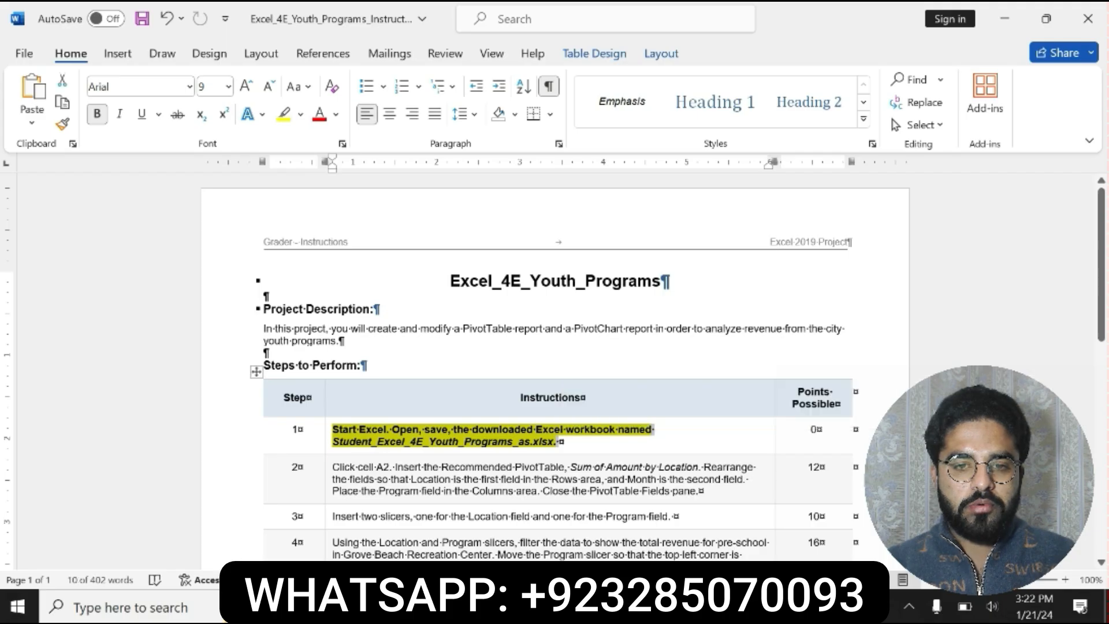
click(335, 439)
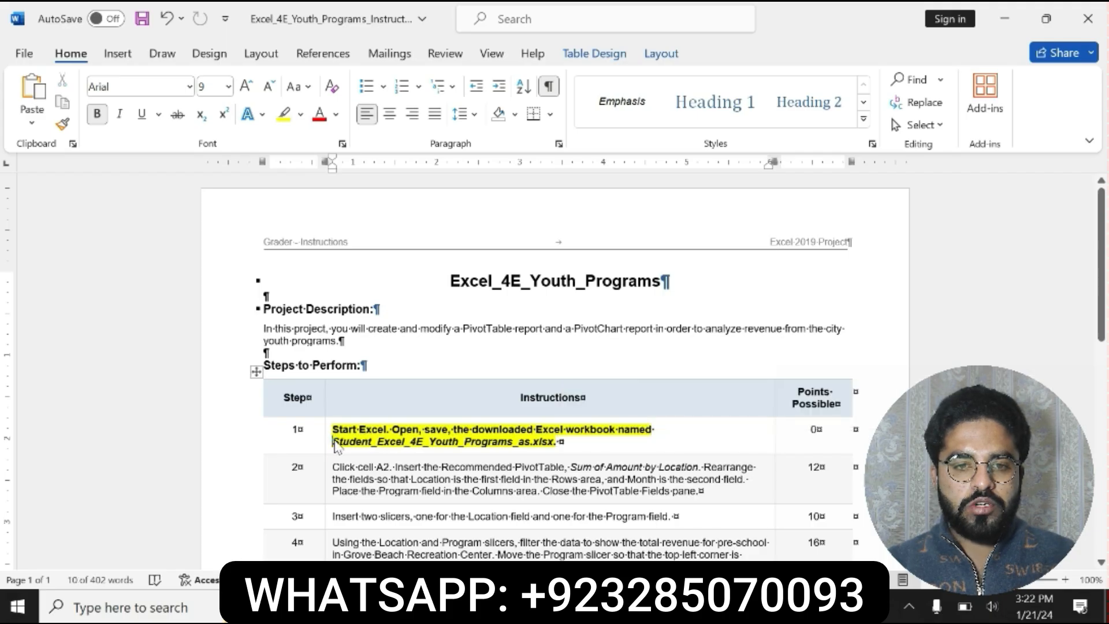
drag(332, 430, 563, 442)
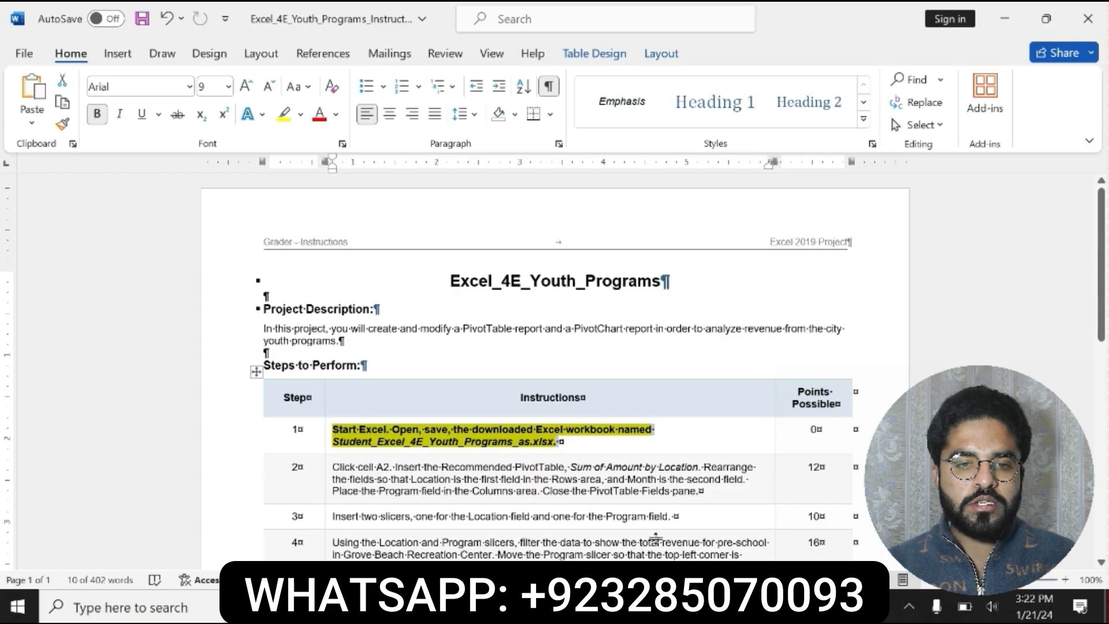
- Look at the workbook in Excel, return to Word and undo the formatting of the step 1 instruction
click(537, 606)
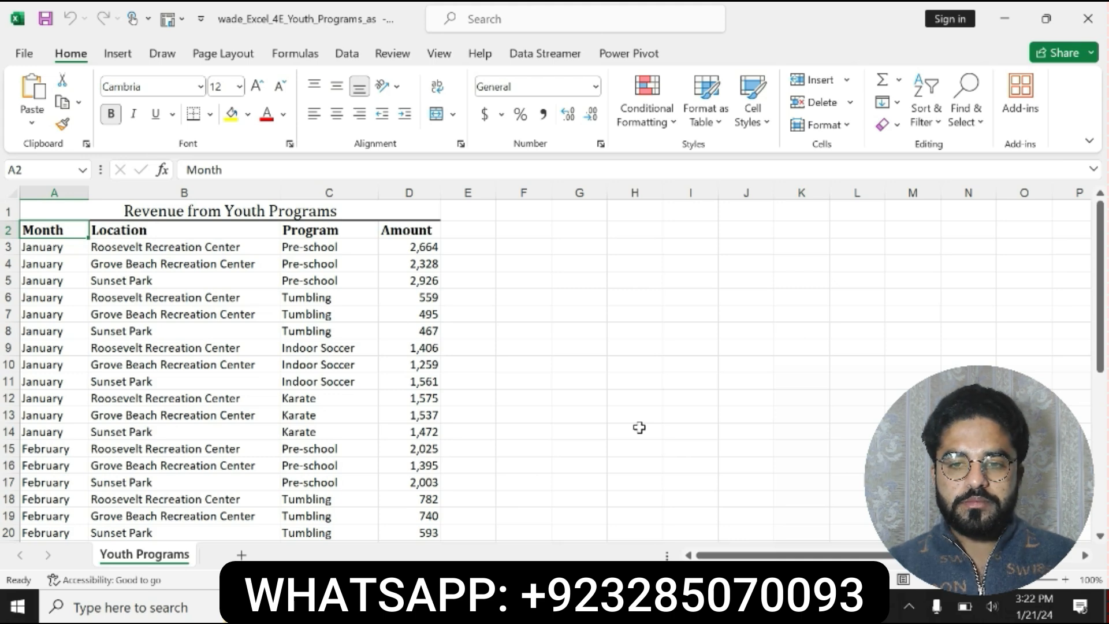
click(708, 607)
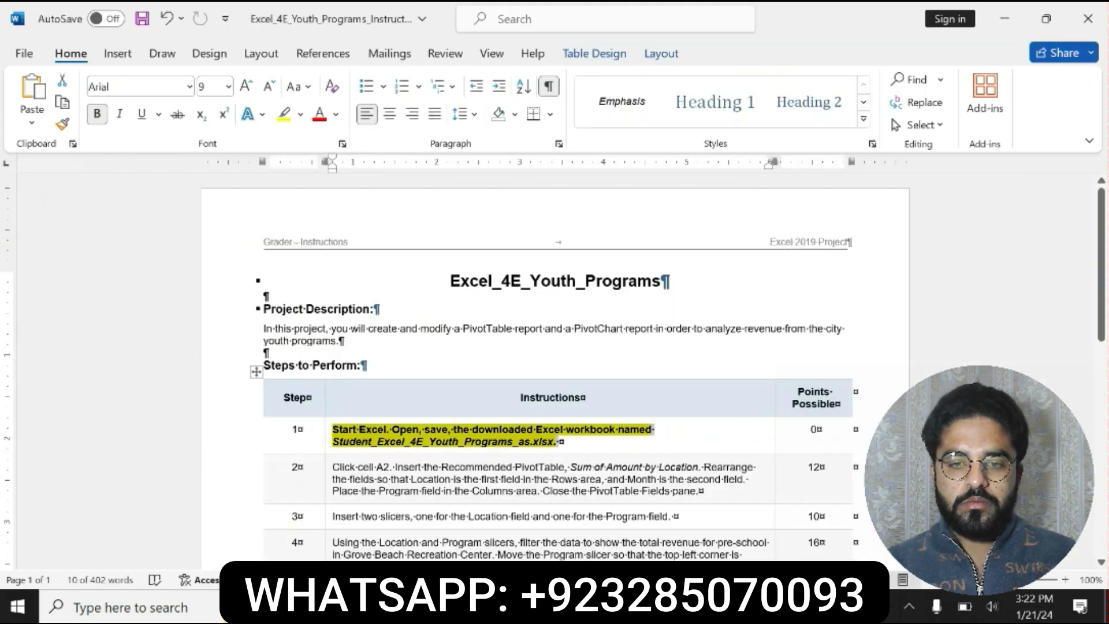
key(ctrl+z)
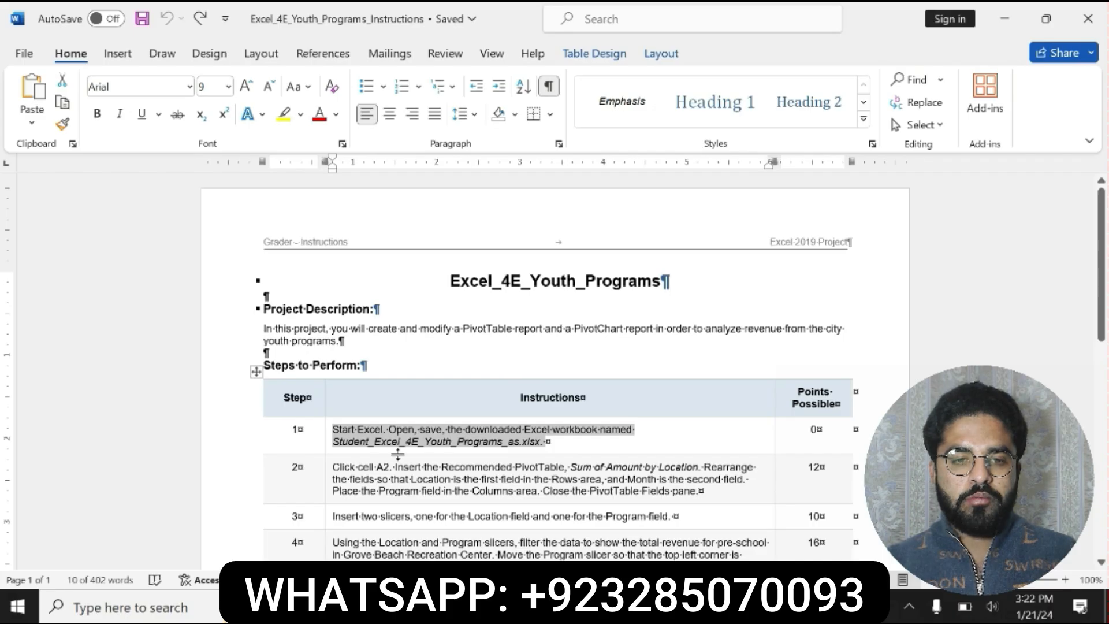
- Format the whole step 2 instruction in the table as bold with yellow highlighting
drag(704, 491, 334, 466)
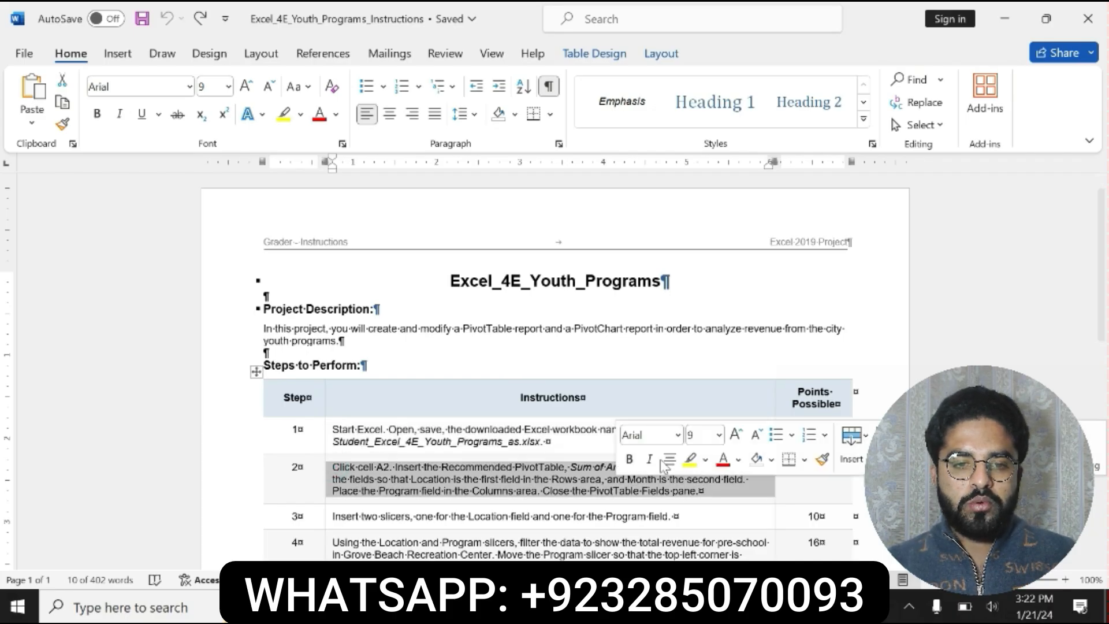
click(690, 459)
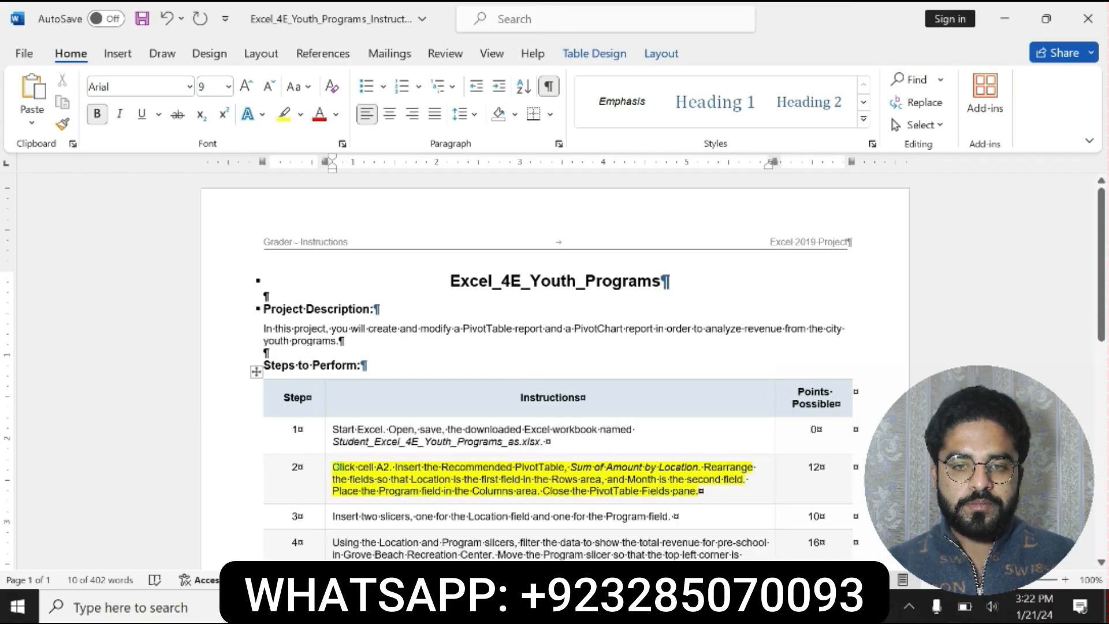
click(341, 469)
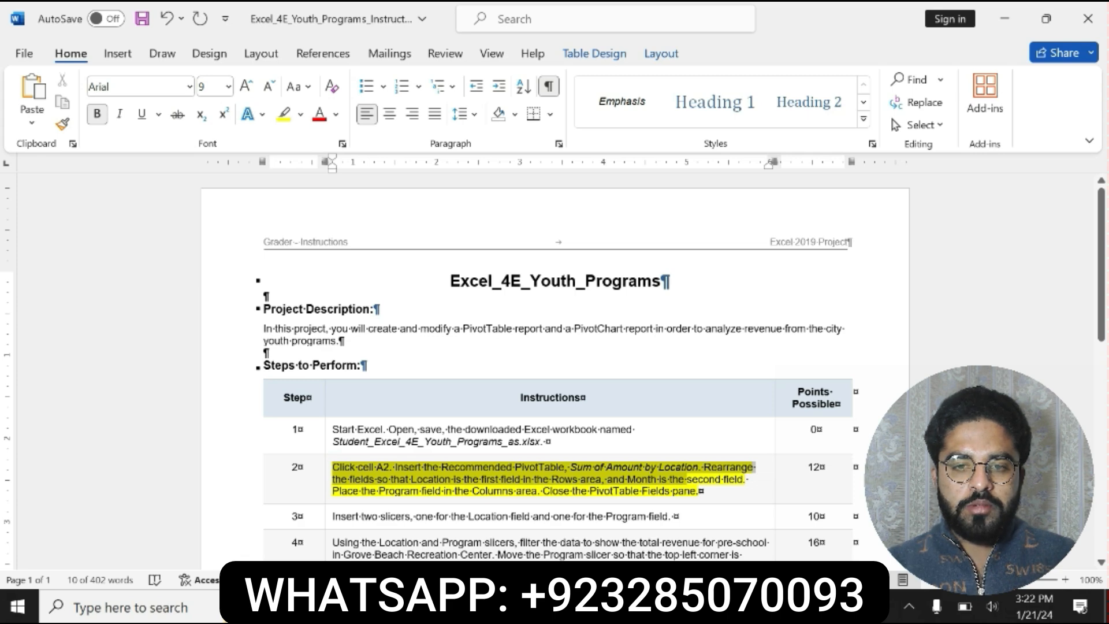
triple_click(347, 469)
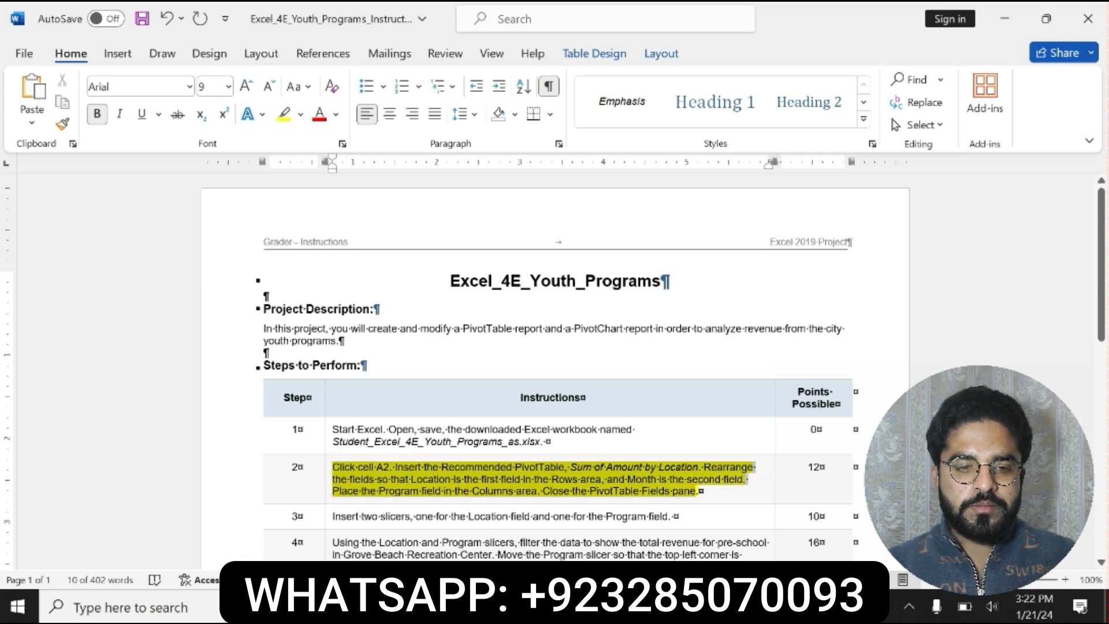
key(ctrl+b)
click(345, 469)
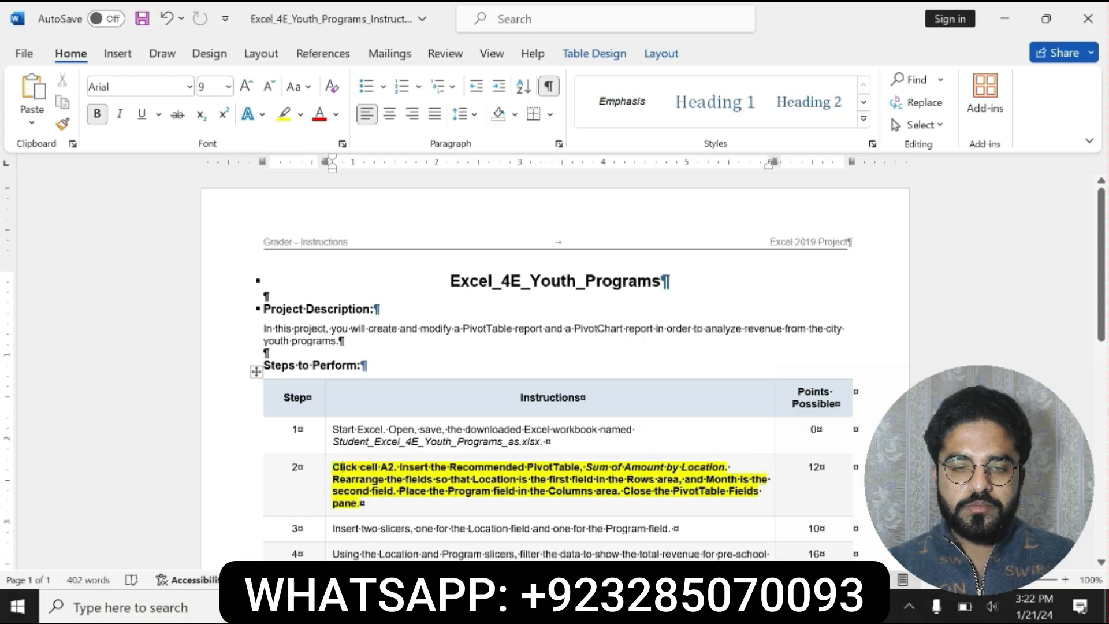
drag(334, 466, 363, 504)
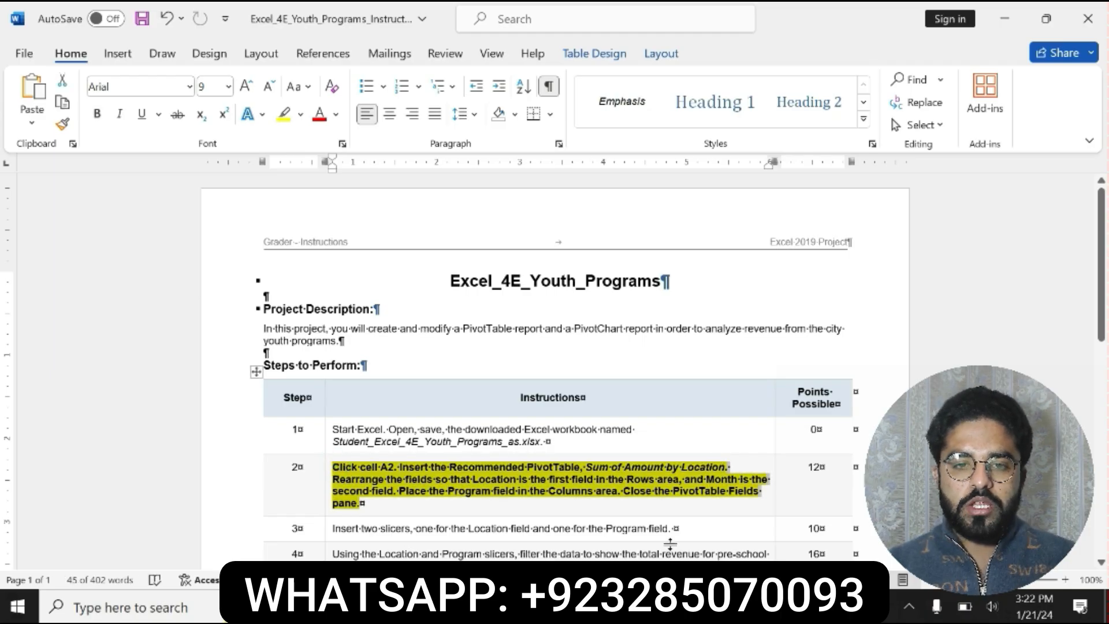
- Switch to Excel and, from cell A2 of the Youth Programs sheet, insert the recommended PivotTable Sum of Amount by Location
key(alt+Tab)
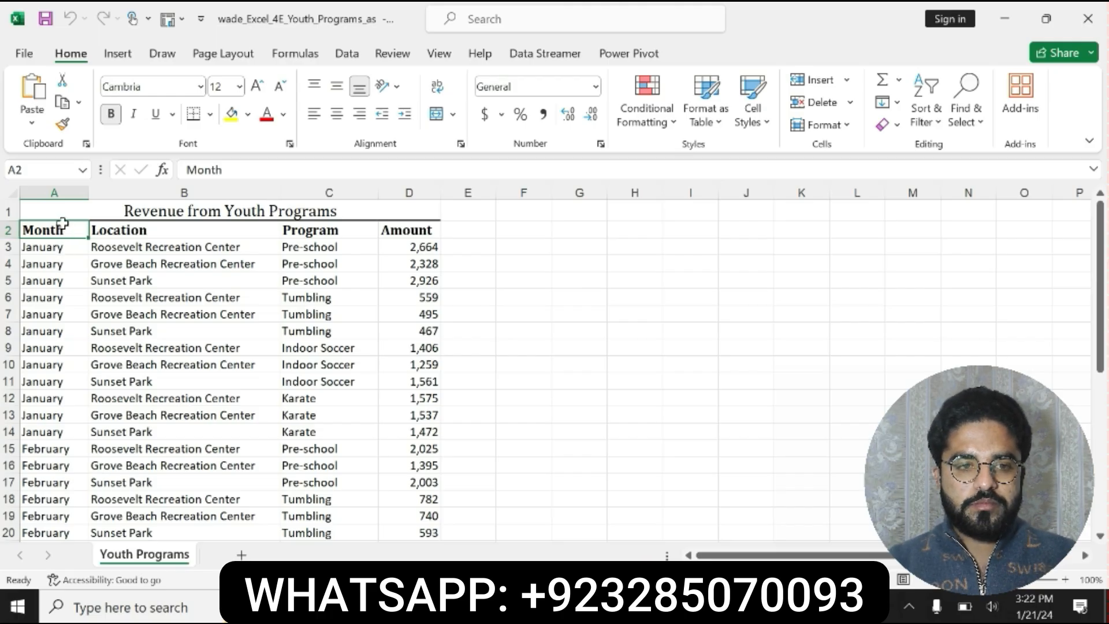
click(62, 228)
click(118, 54)
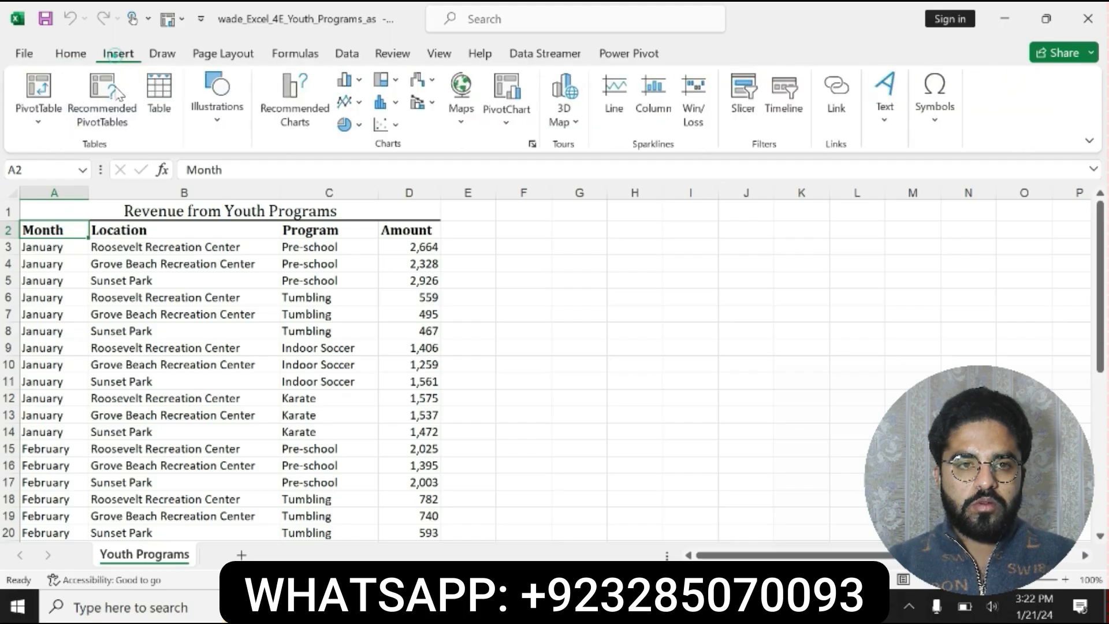
click(95, 107)
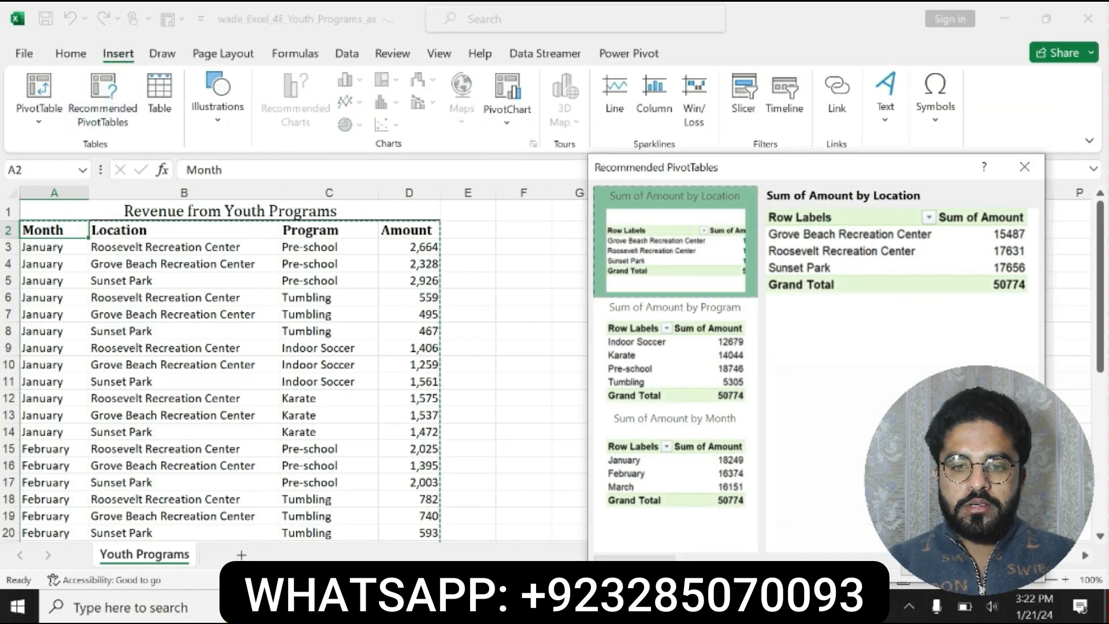
key(alt+Tab)
click(597, 504)
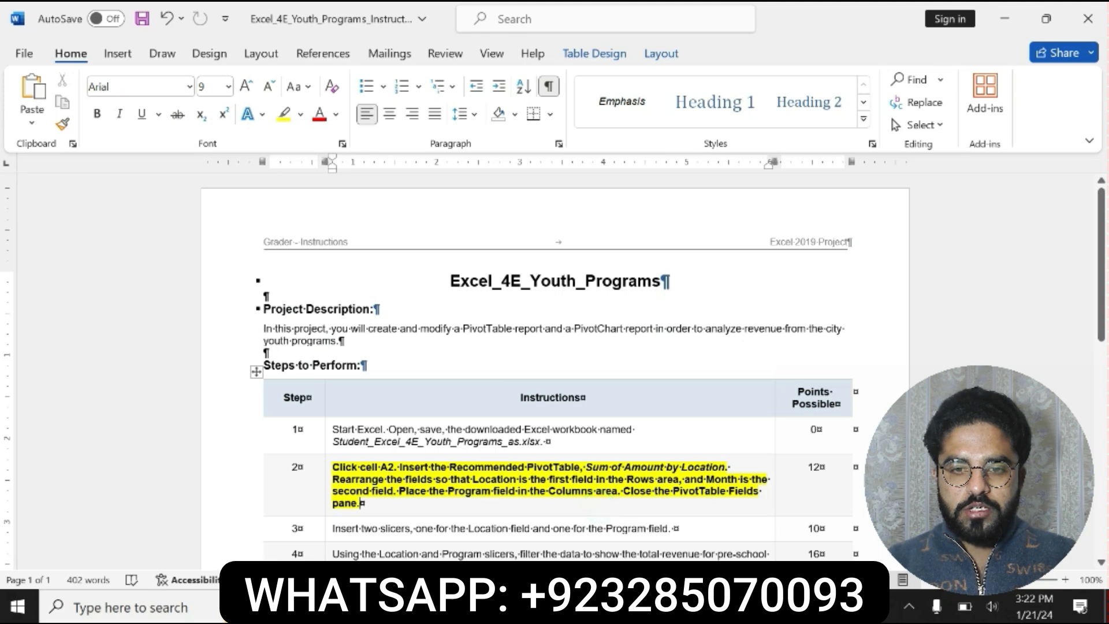
drag(585, 466, 679, 480)
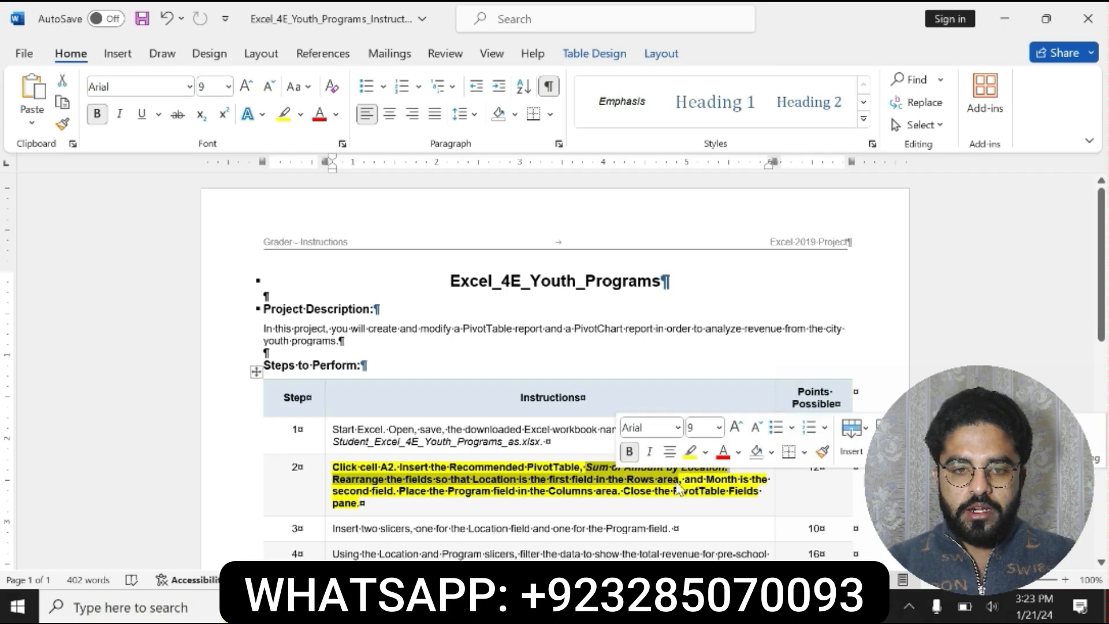
key(alt+Tab)
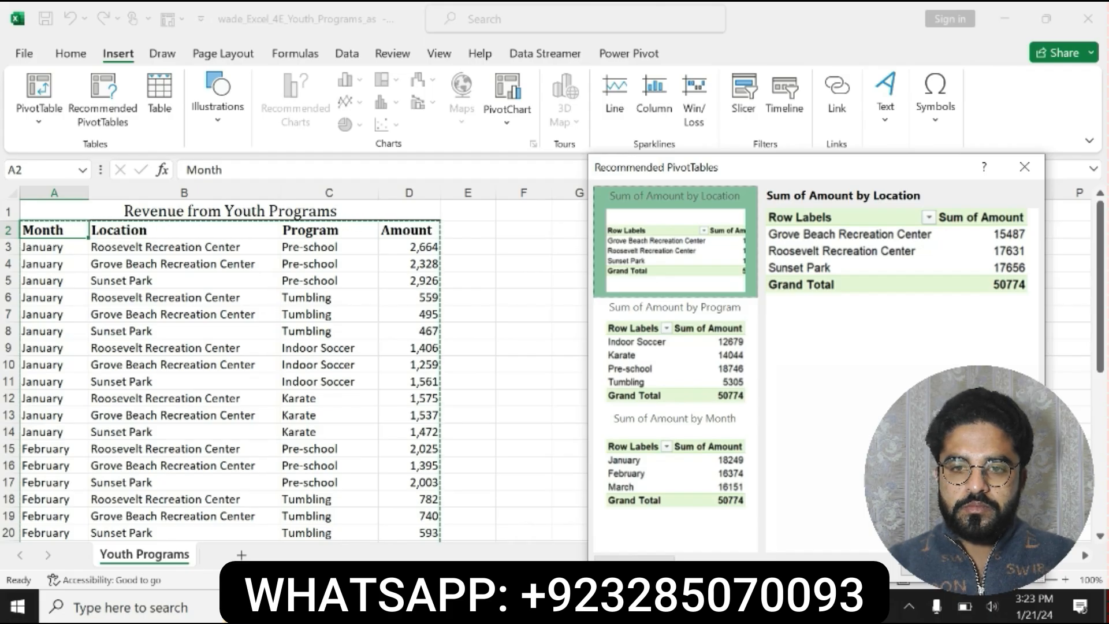
key(Return)
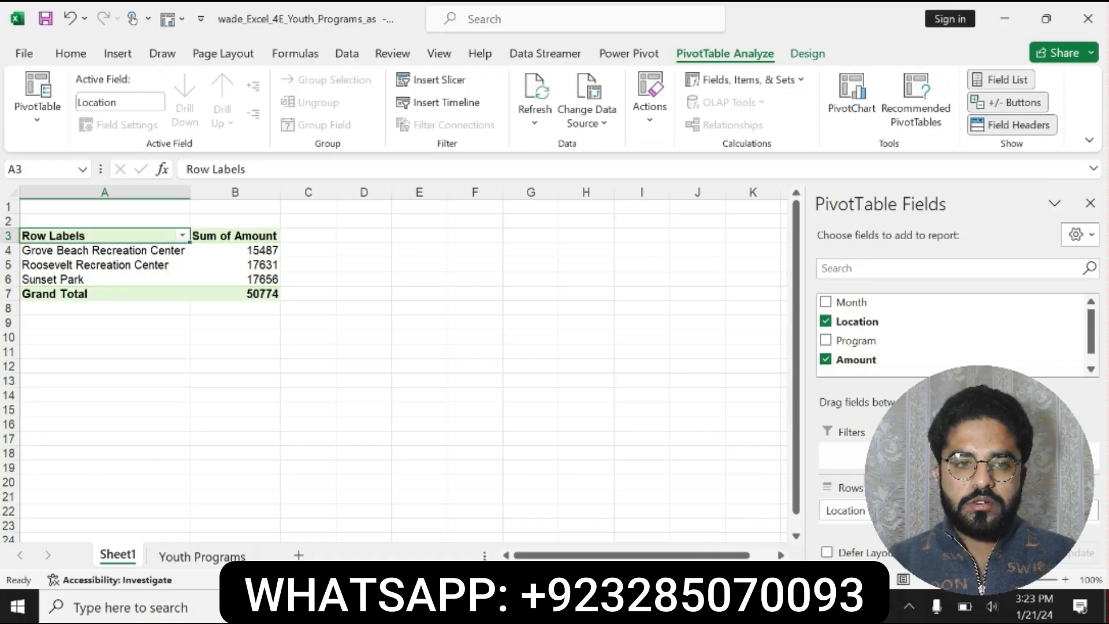
- Check the field order required by step 2 in Word, and add the Month and Program fields to the PivotTable in Excel
key(alt+Tab)
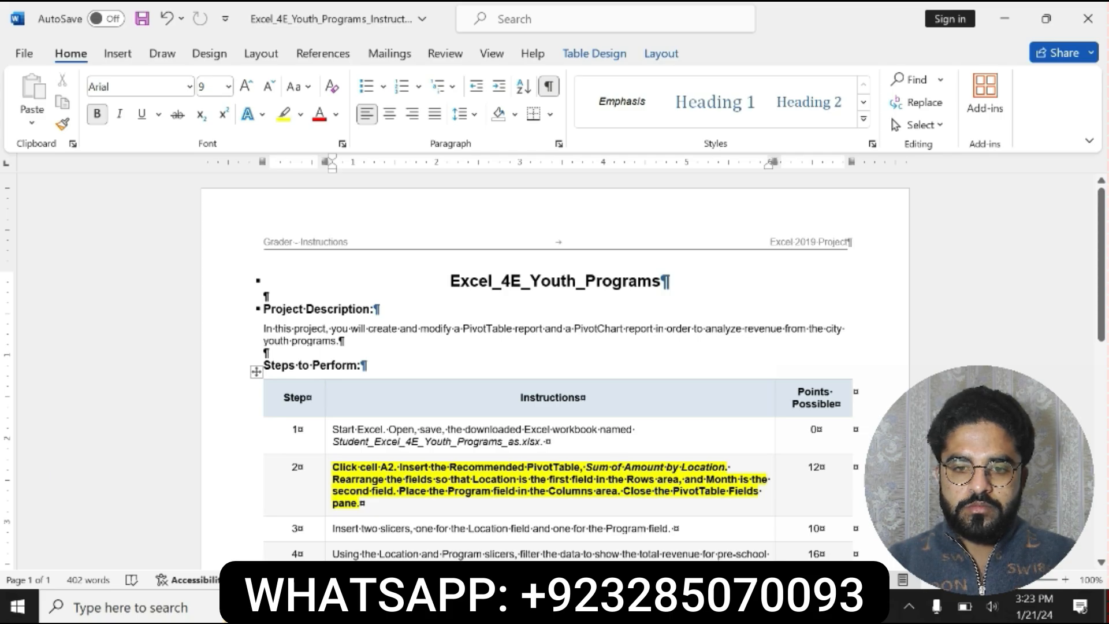
drag(333, 480, 527, 479)
drag(617, 479, 392, 491)
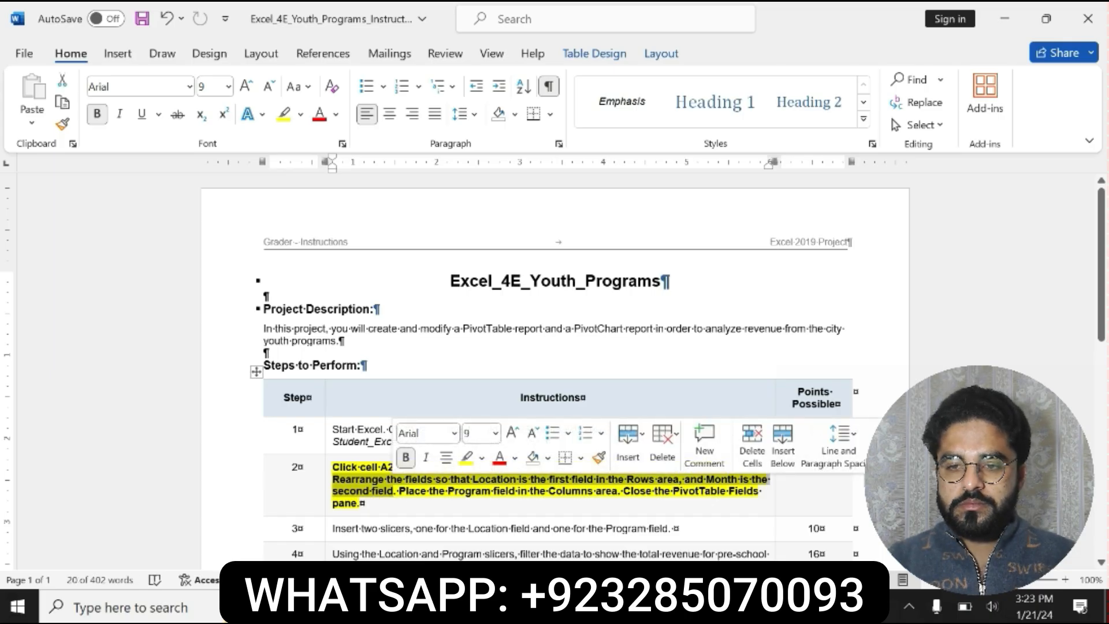
key(alt+Tab)
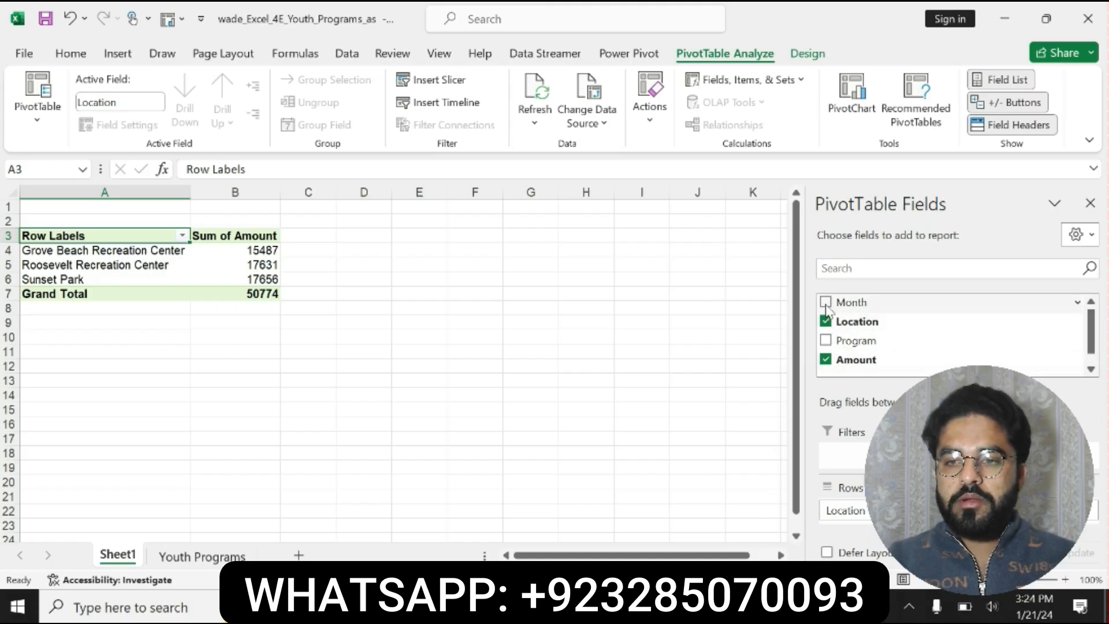
mouse_move(1088, 340)
mouse_down()
mouse_move(1091, 368)
mouse_move(1090, 342)
mouse_up()
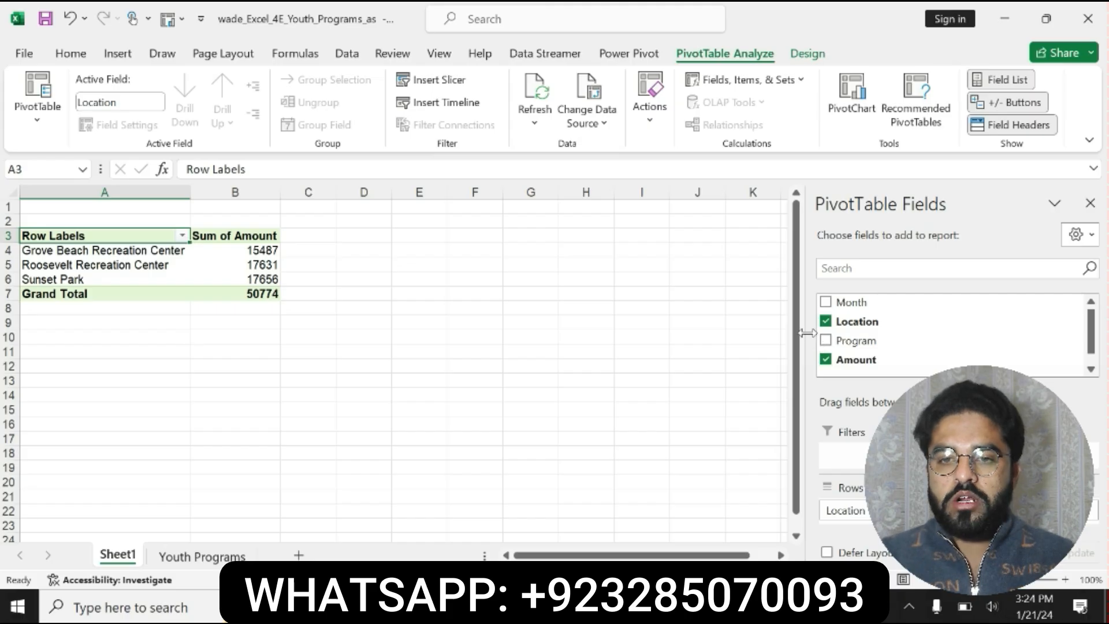
click(825, 302)
click(825, 340)
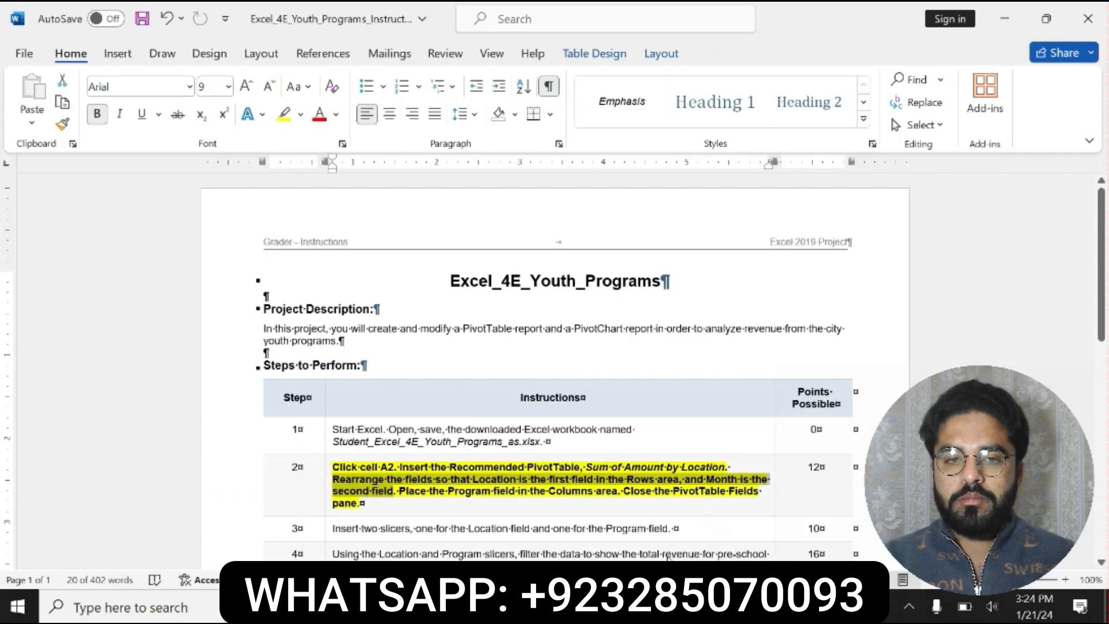
- Switch to Word and move the "Rearrange the fields" sentence to the end of the step 2 instruction
key(alt+Tab)
drag(638, 495, 708, 491)
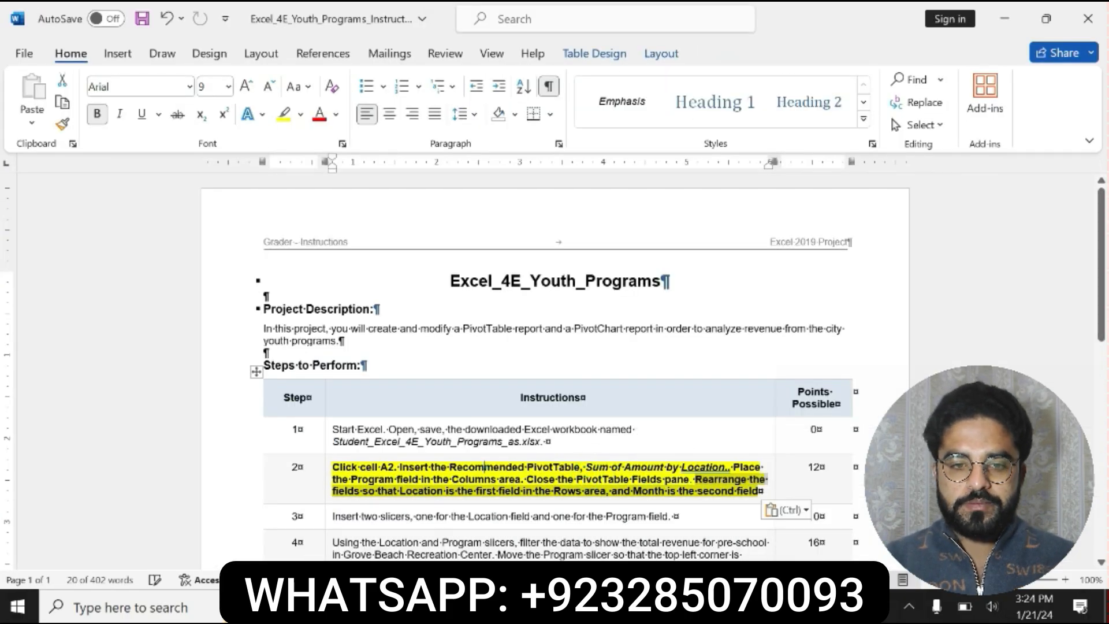
- Switch to Excel, move the Program field to the PivotTable's Columns area and check the field order in the Rows area
click(708, 491)
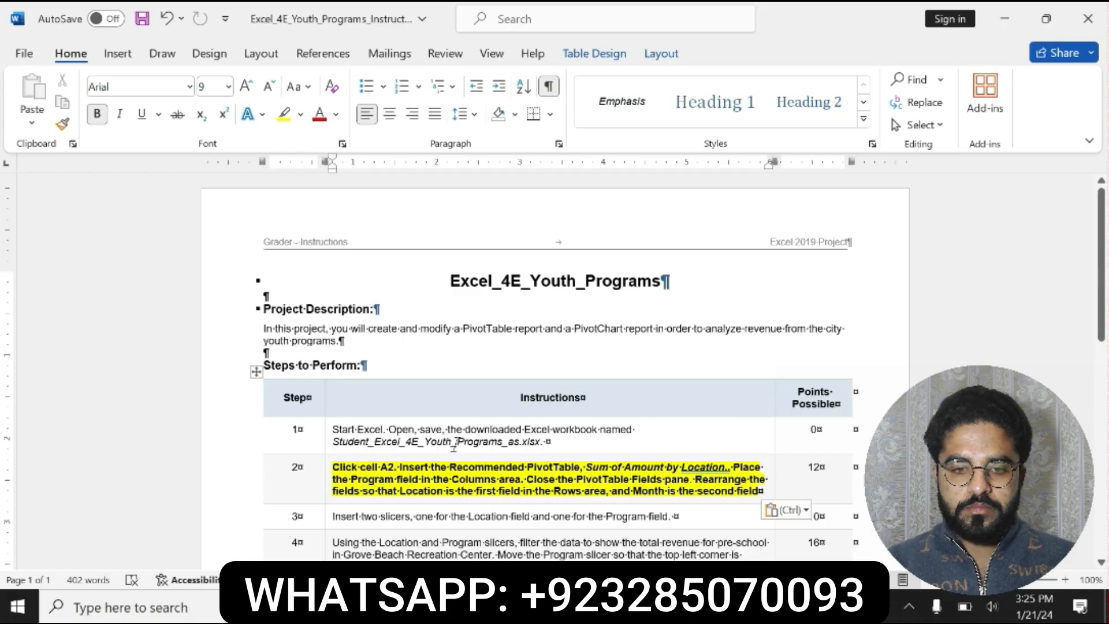
key(alt+Tab)
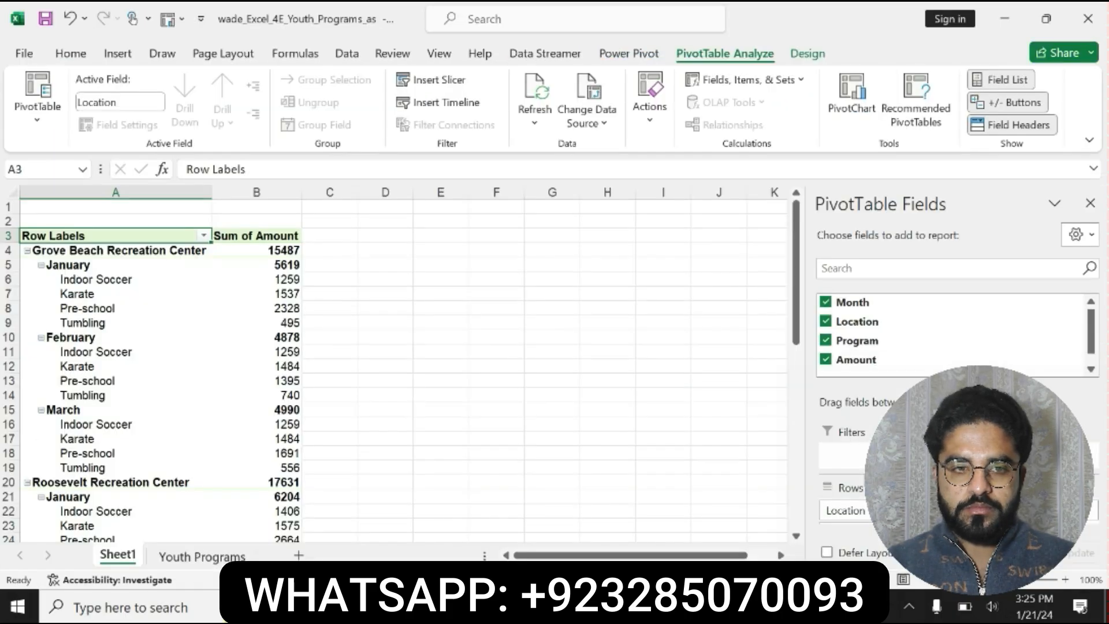
click(888, 341)
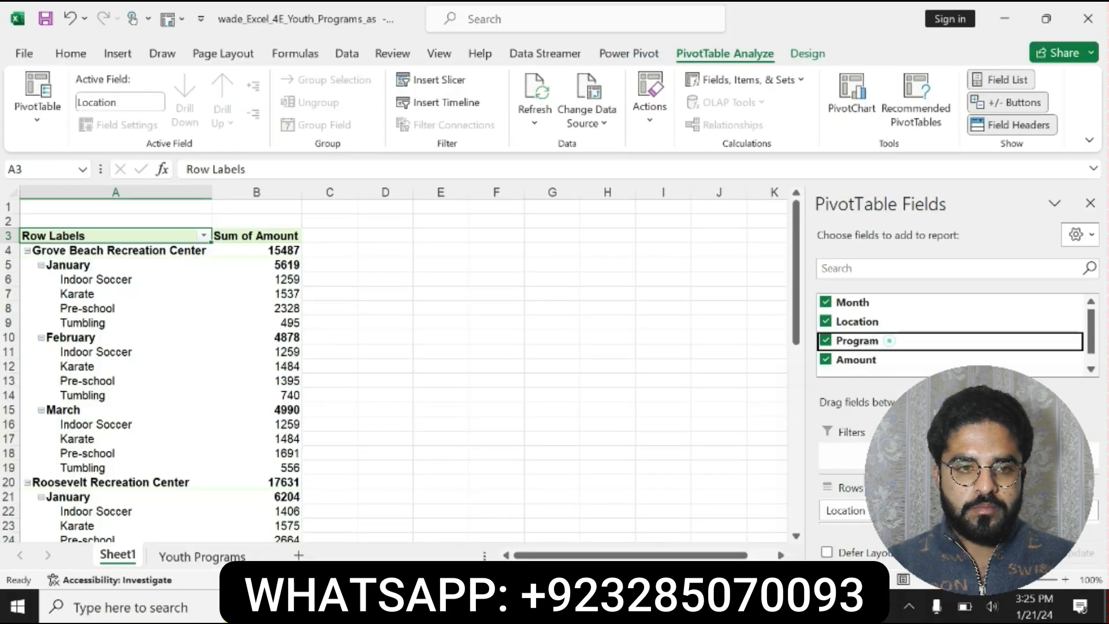
drag(889, 341, 1028, 453)
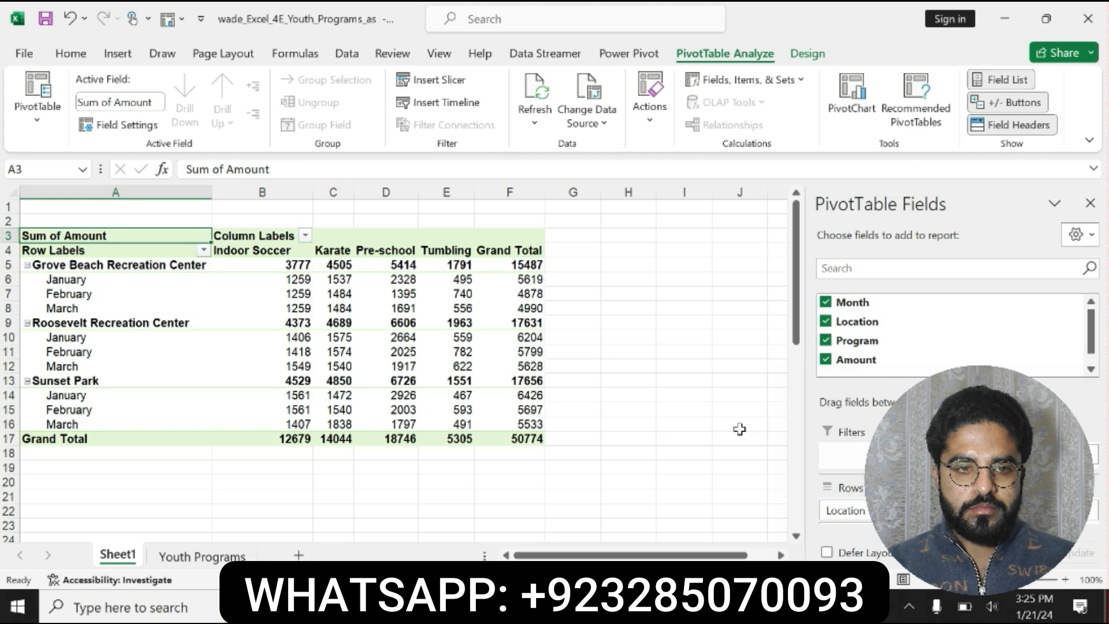
click(949, 518)
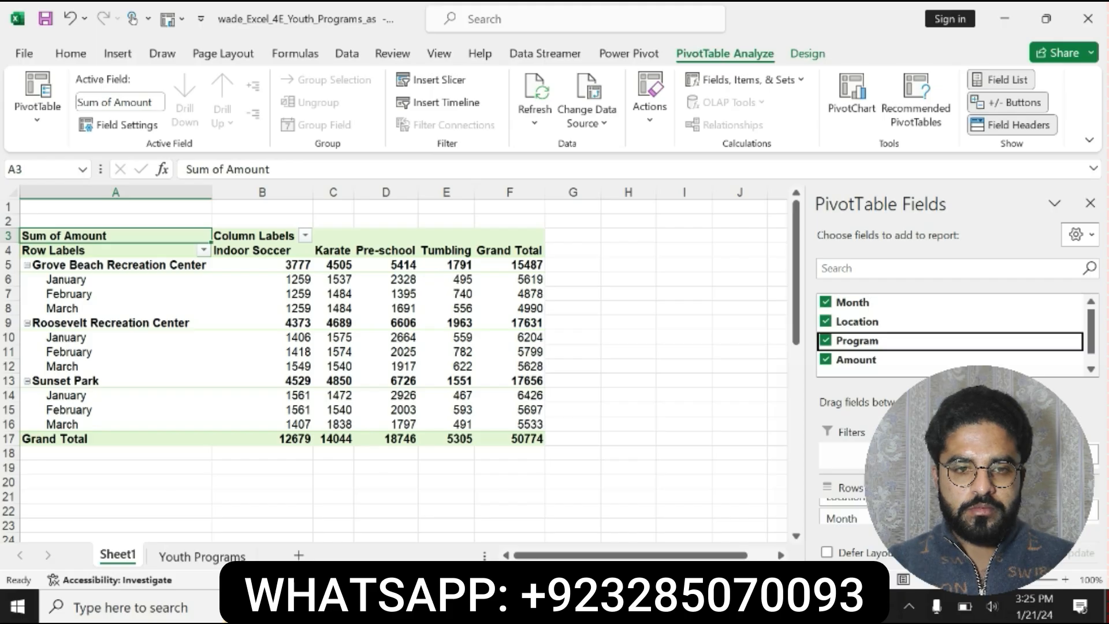
- Switch to Word and undo the sentence move, the bold and the yellow highlighting in the step 2 instruction
mouse_move(701, 606)
click(685, 523)
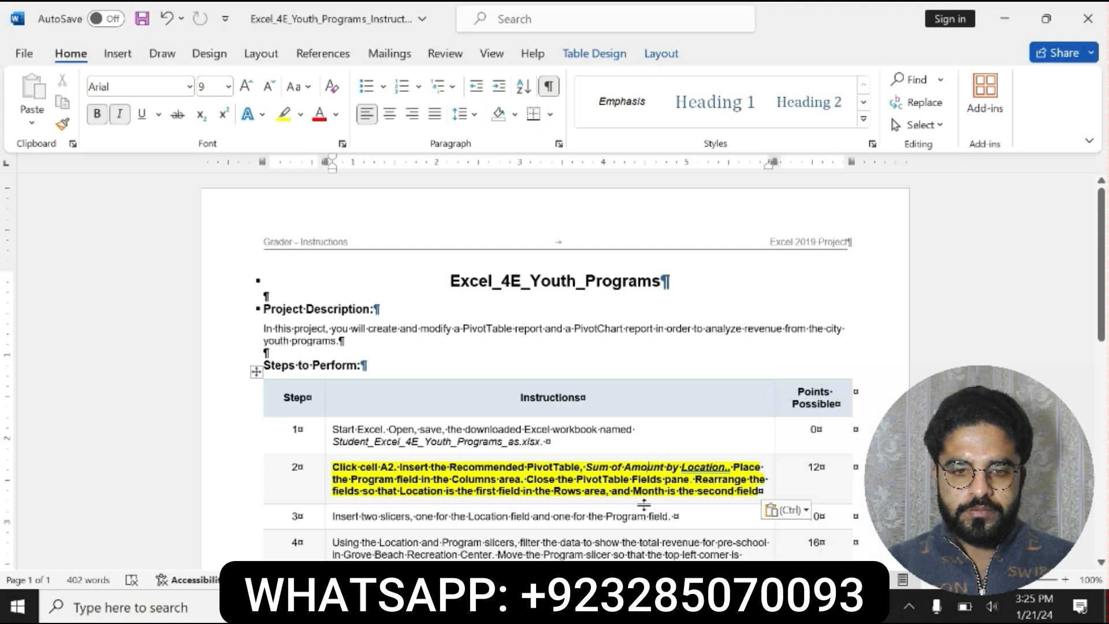
key(ctrl+z)
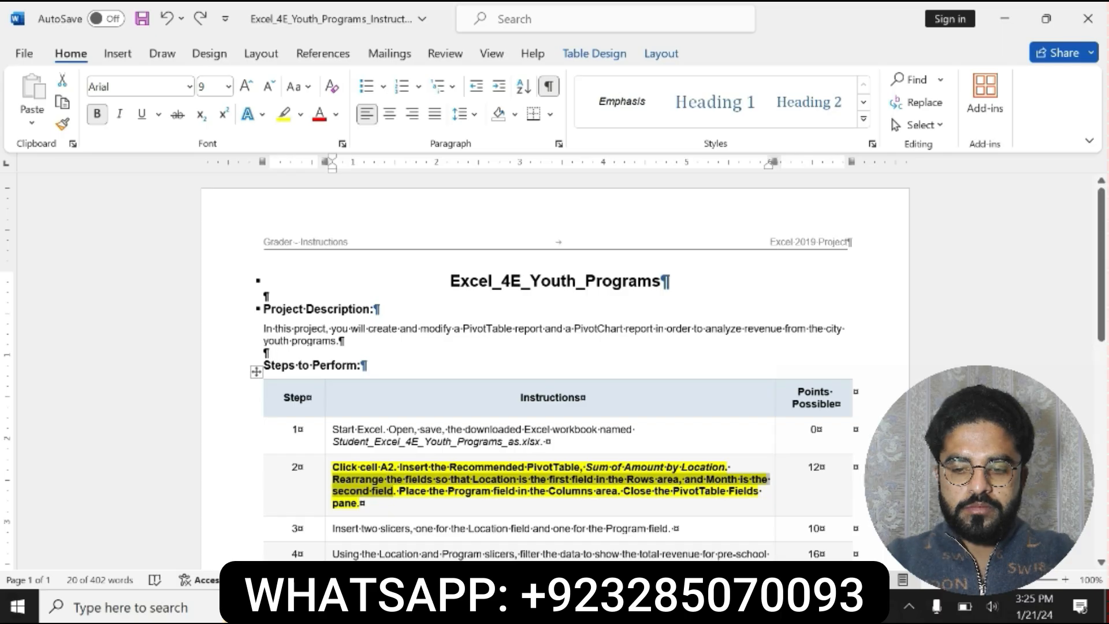
key(ctrl+z)
text(c)
key(ctrl+z)
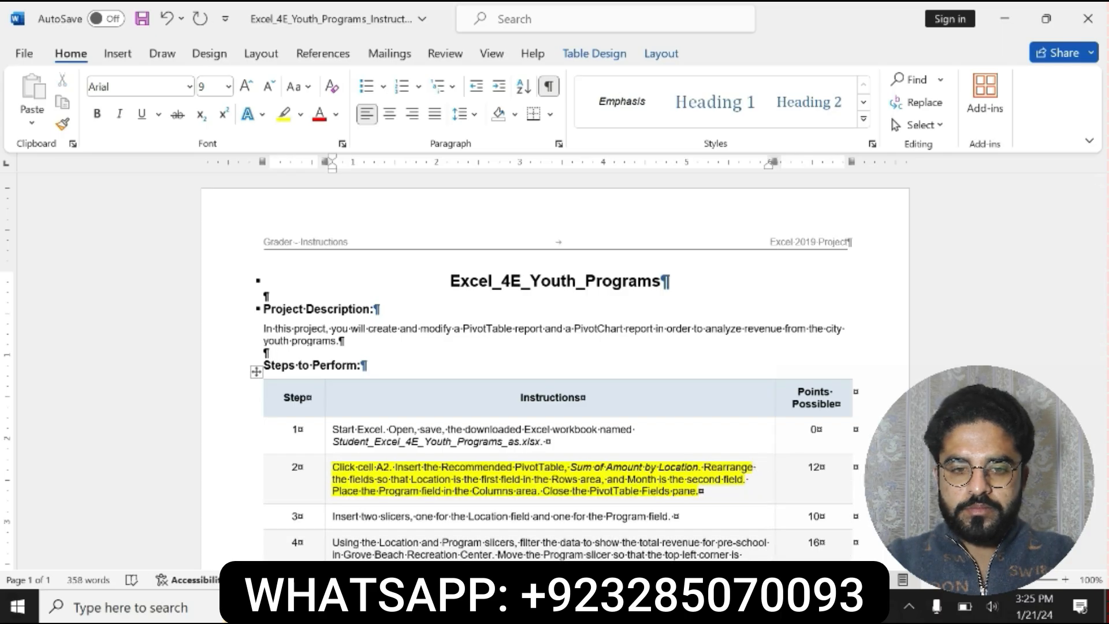
key(ctrl+z)
key(ctrl+z)
key(ctrl+z)
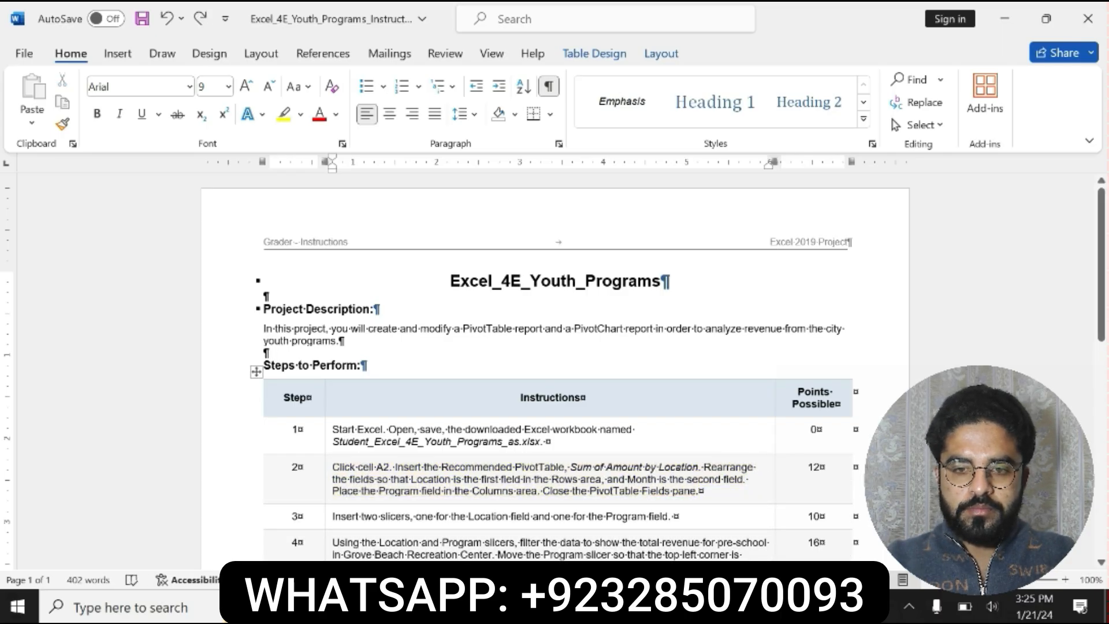
- Format the whole step 3 instruction about inserting two slicers as bold with yellow highlighting
drag(334, 516, 652, 517)
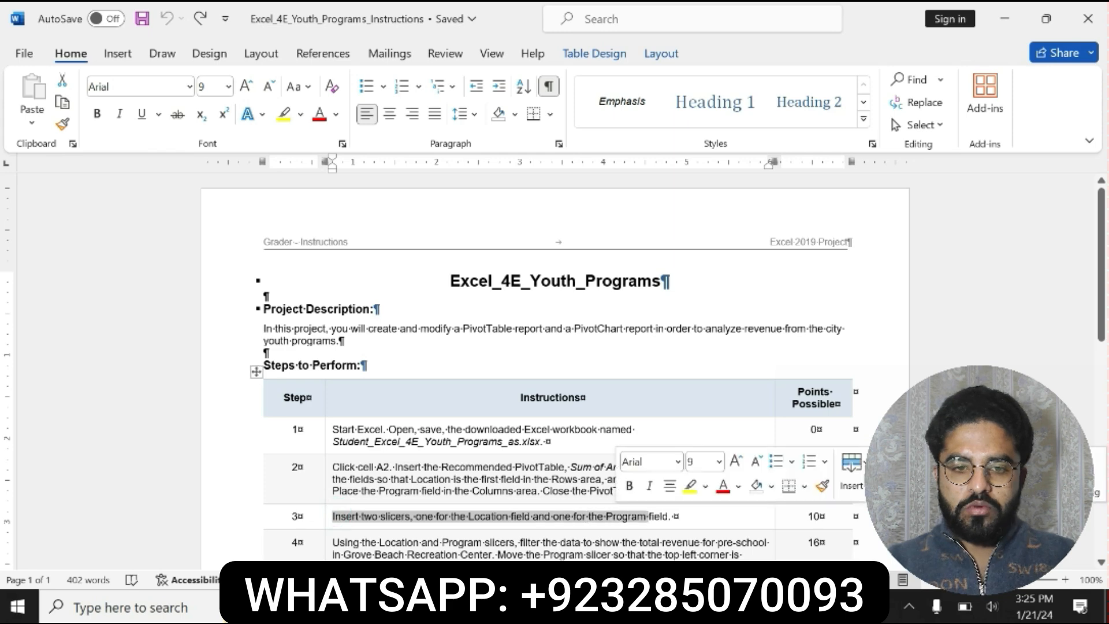
click(542, 523)
drag(333, 515, 673, 516)
click(629, 479)
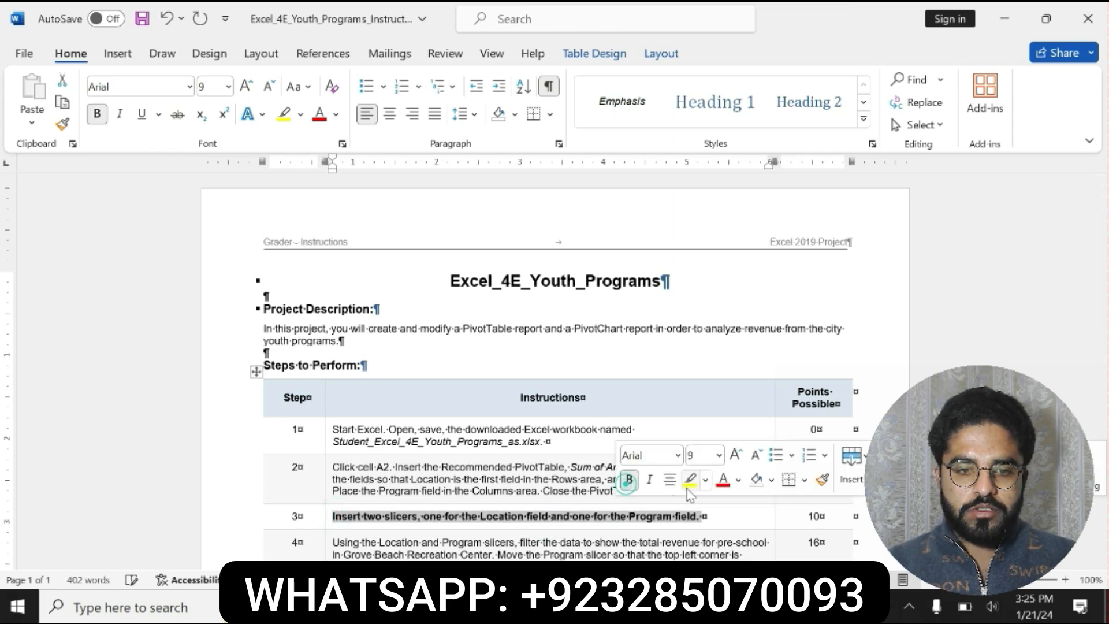
click(689, 479)
drag(333, 517, 697, 517)
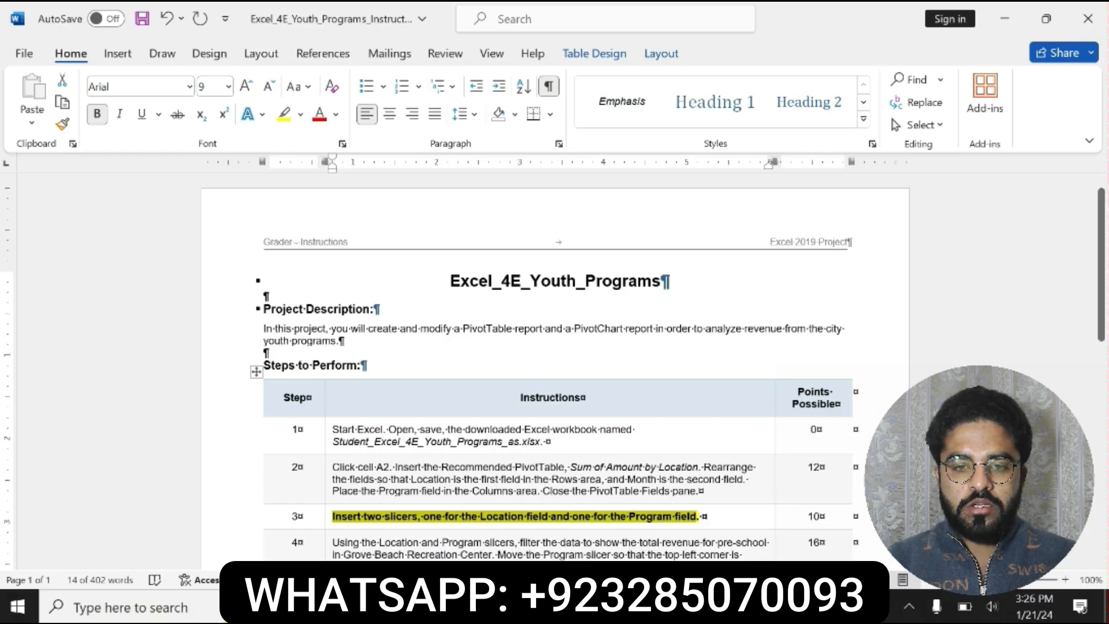
- Switch to Excel, insert slicers for the Location and Program fields, and move the Program slicer off the PivotTable
key(alt+Tab)
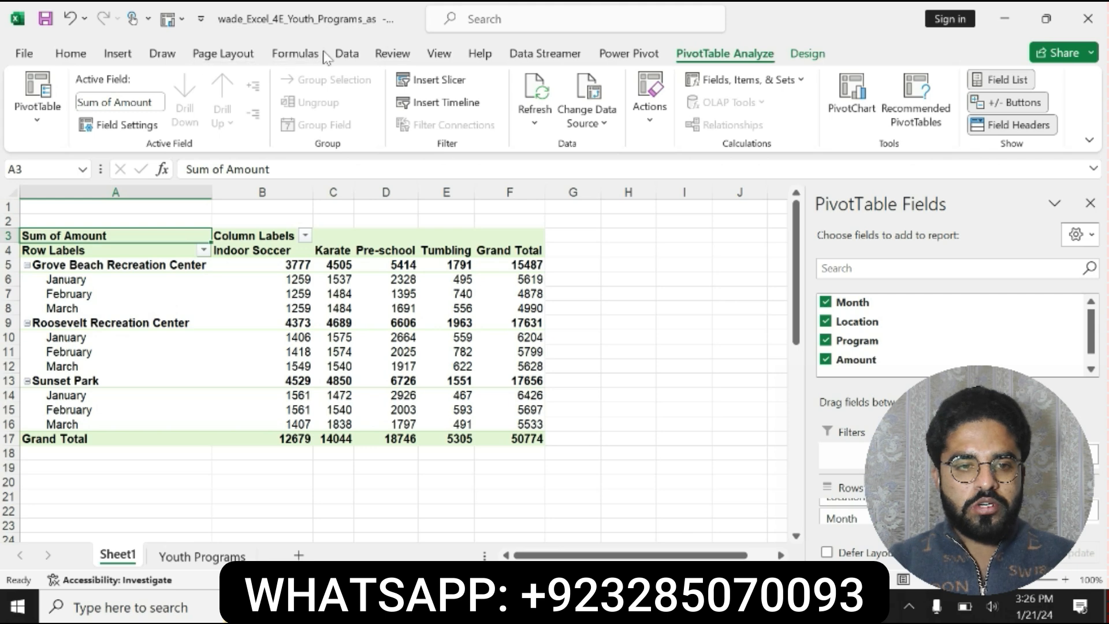
click(118, 53)
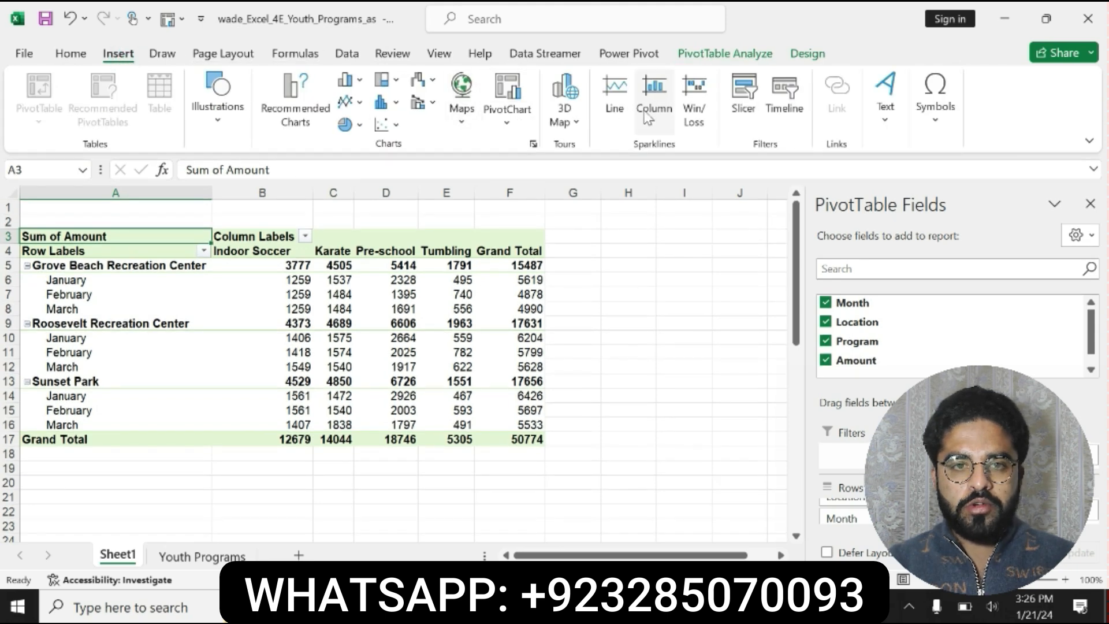
click(743, 97)
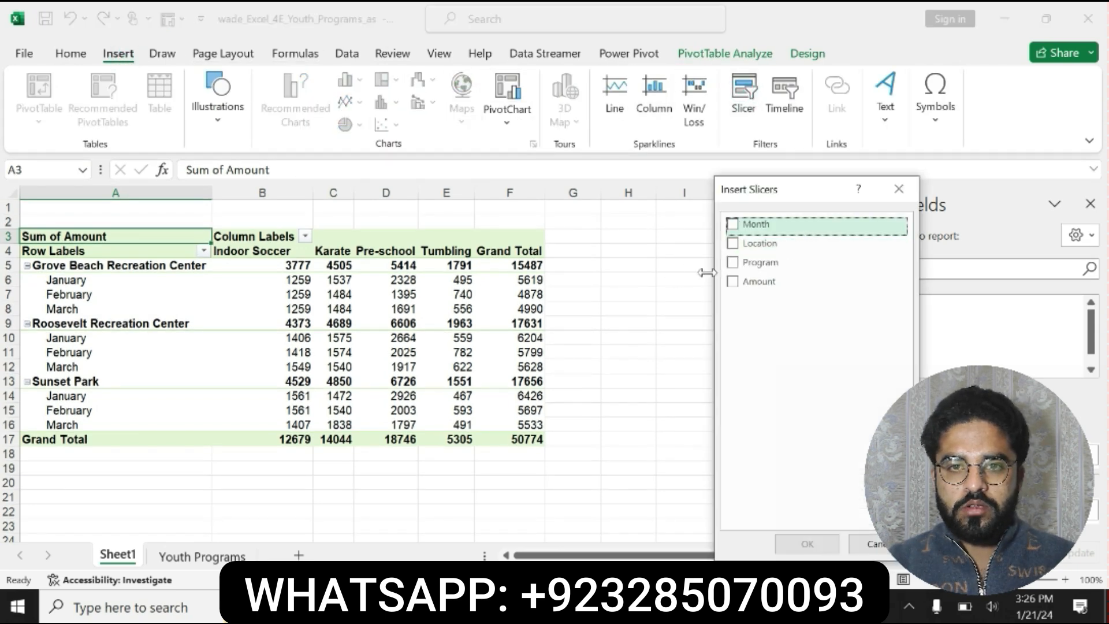
click(627, 607)
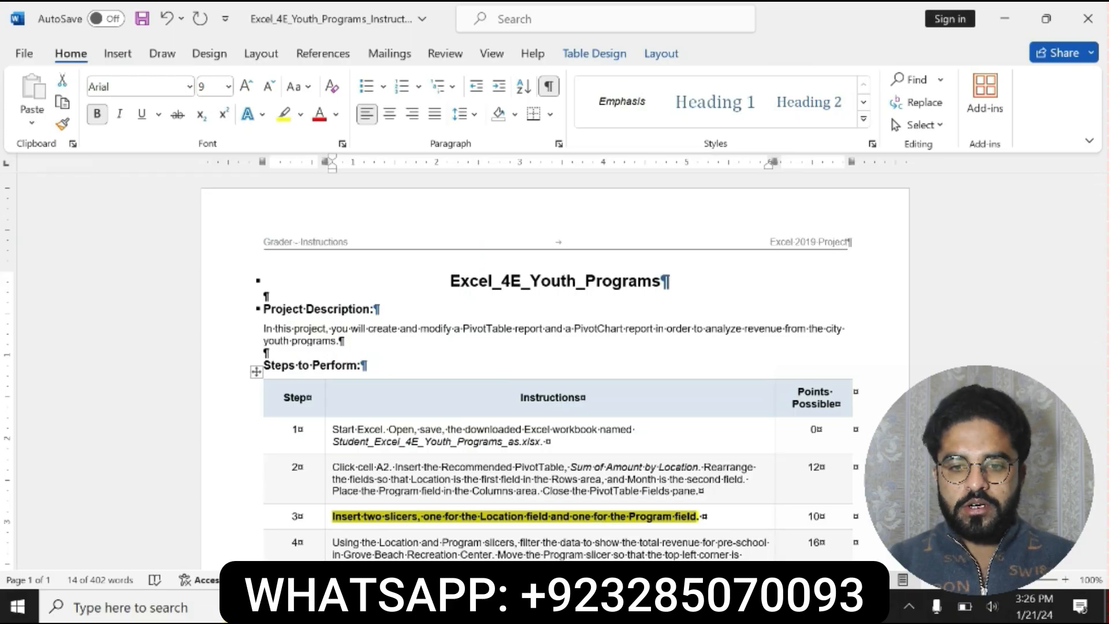
click(673, 607)
click(733, 243)
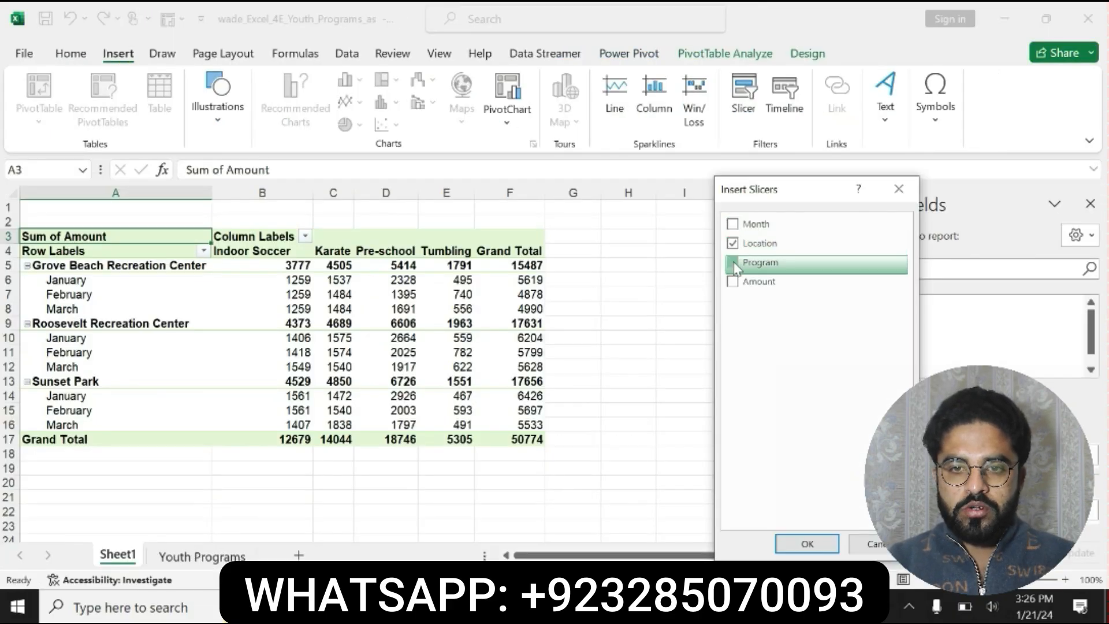
click(733, 262)
click(807, 544)
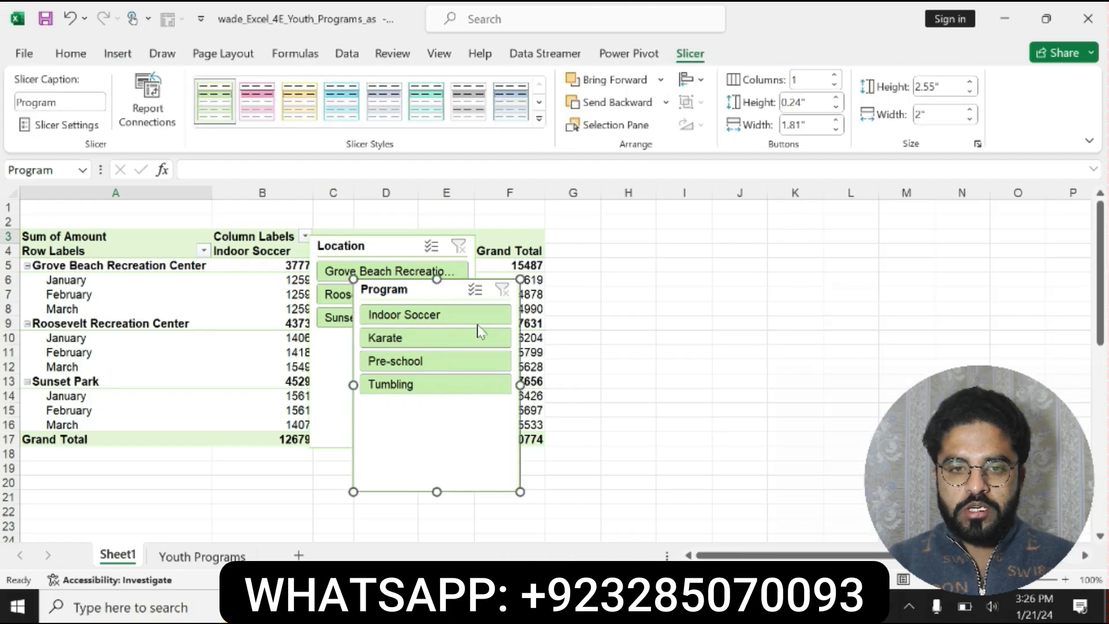
drag(445, 295, 679, 283)
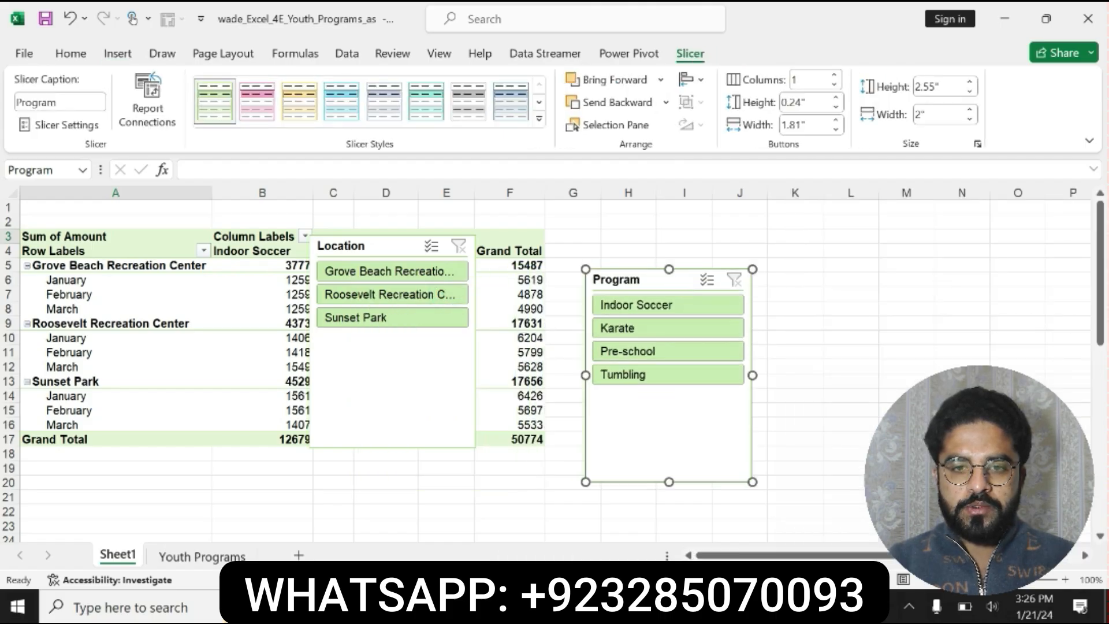
- Switch to Word, undo the step 3 formatting, and format the whole step 4 instruction as bold with yellow highlighting
key(alt+Tab)
key(ctrl+z)
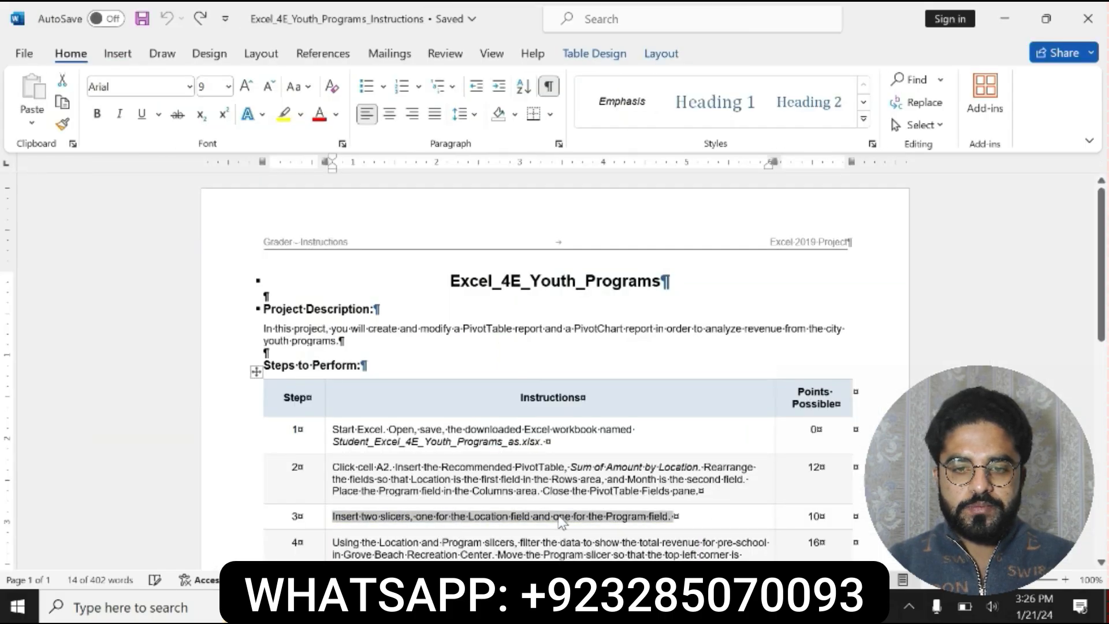
scroll(3, 281, down, 1)
scroll(2, 281, down, 8)
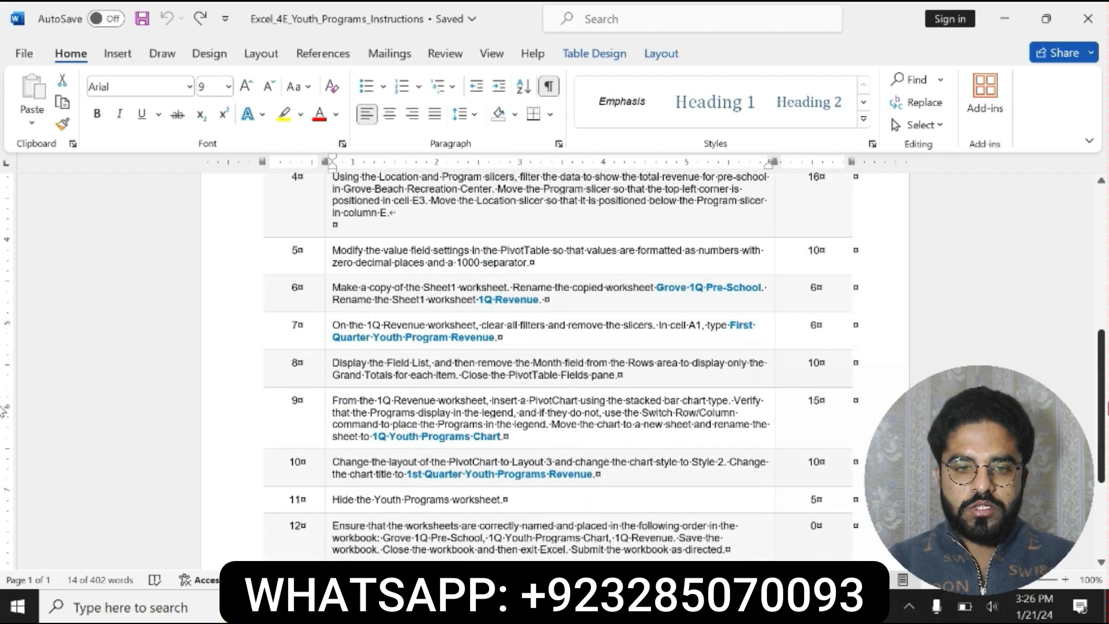
scroll(2, 281, up, 3)
drag(332, 318, 393, 353)
click(414, 331)
click(475, 339)
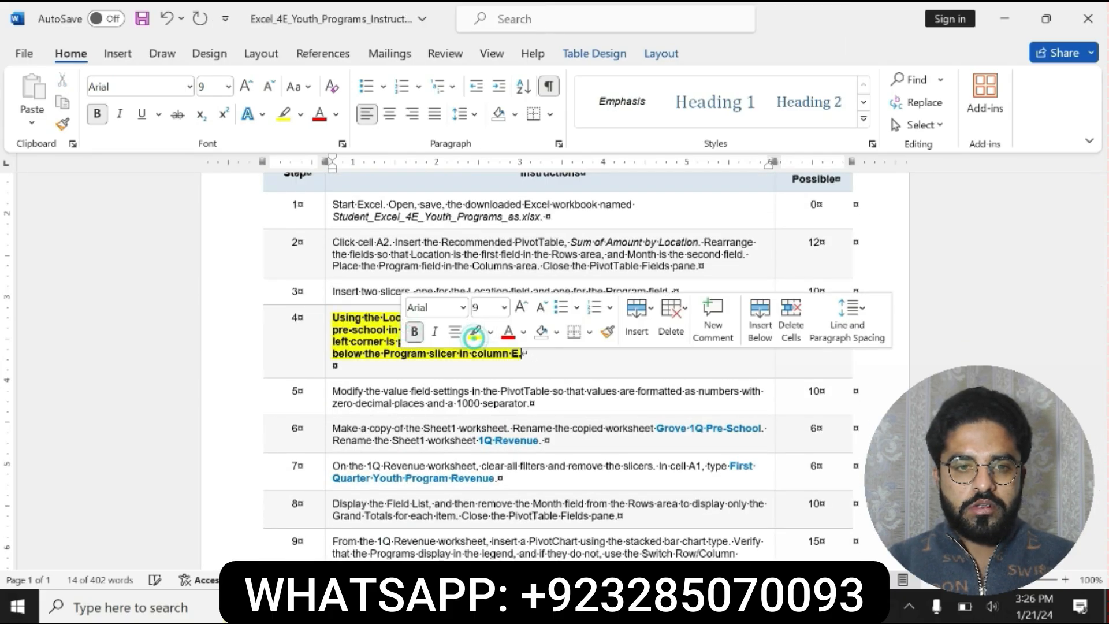
click(335, 317)
drag(338, 317, 471, 329)
click(335, 330)
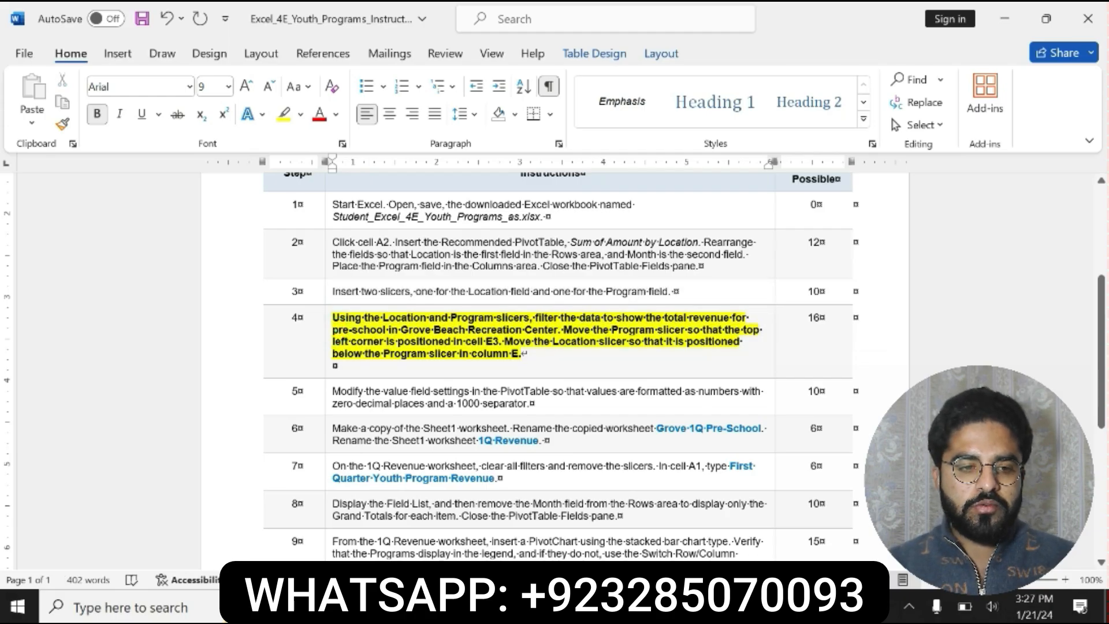
drag(333, 317, 485, 368)
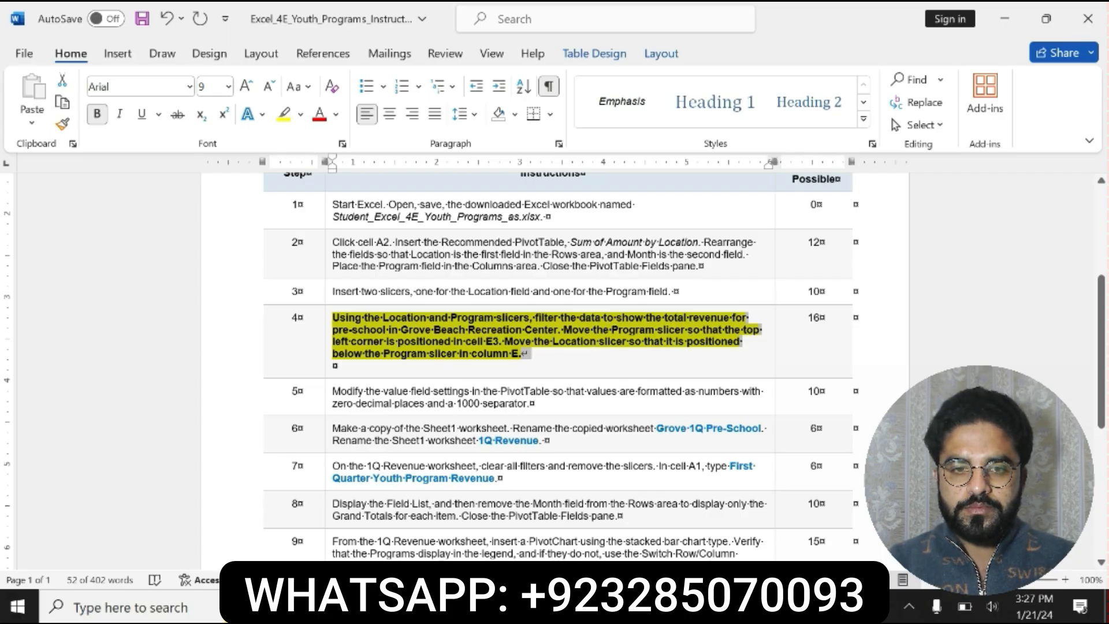
- Switch to Excel and place the Location and Program slicers side by side to the right of the PivotTable
key(alt+Tab)
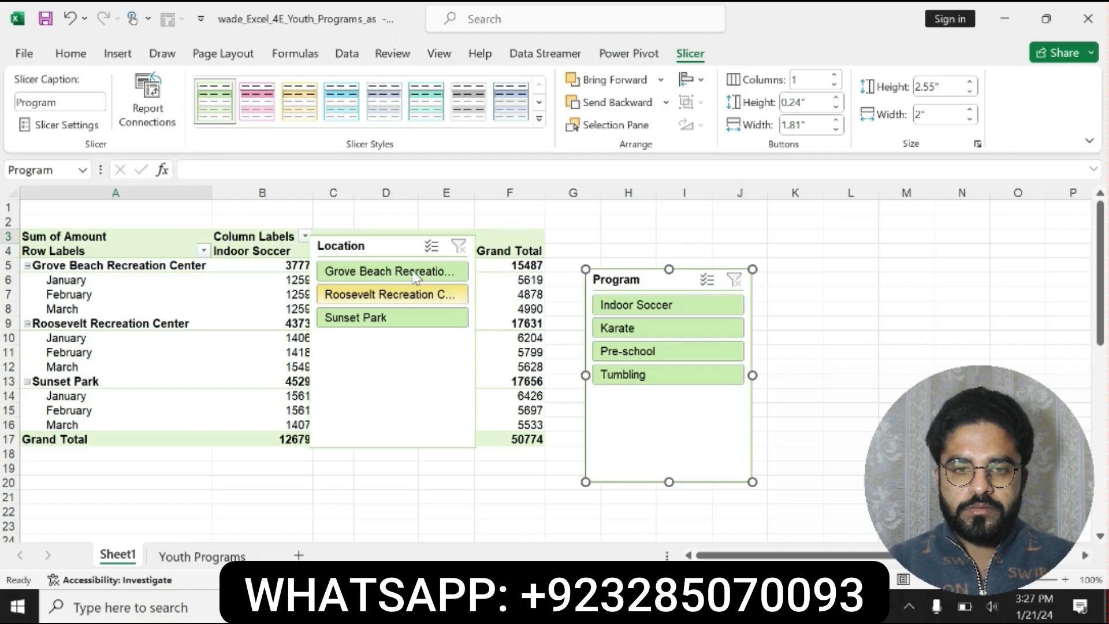
drag(409, 246, 876, 289)
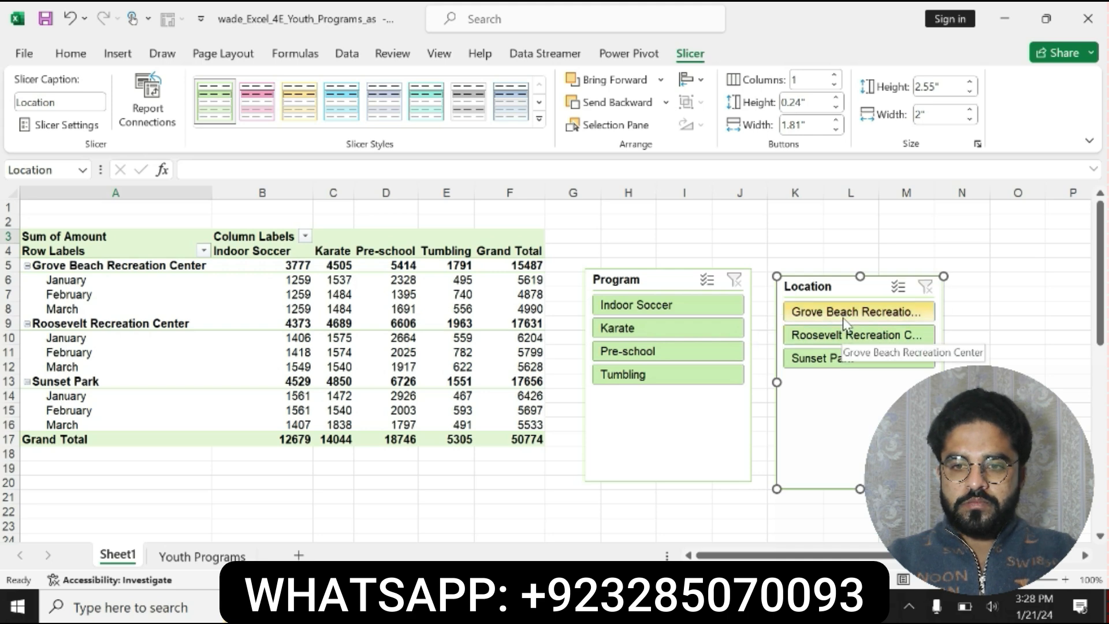
drag(827, 286, 500, 471)
drag(664, 281, 855, 299)
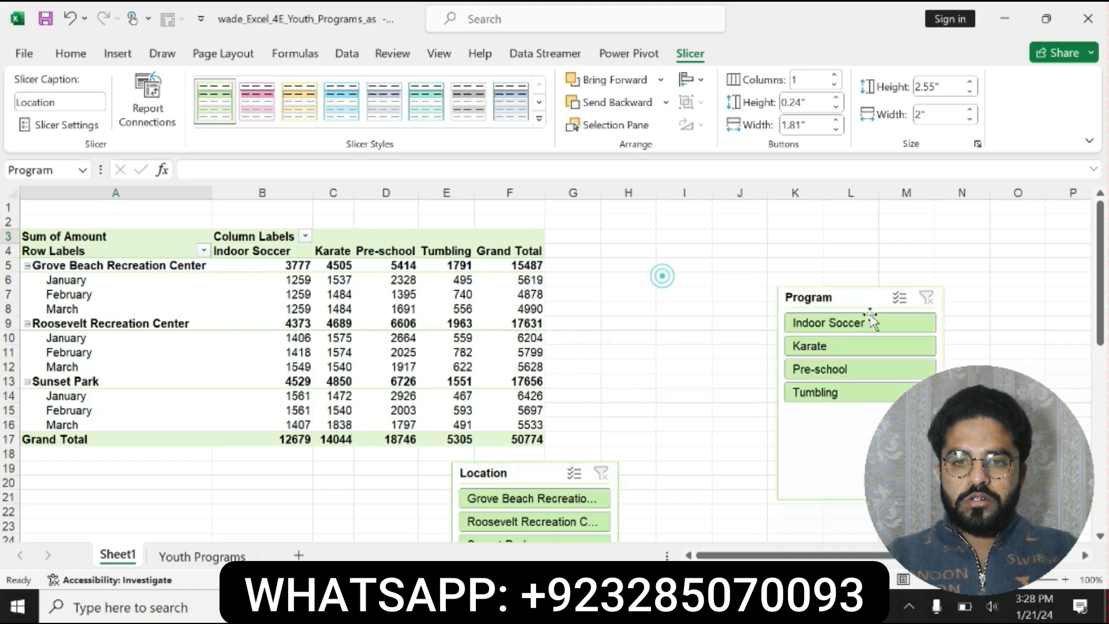
drag(867, 369, 870, 319)
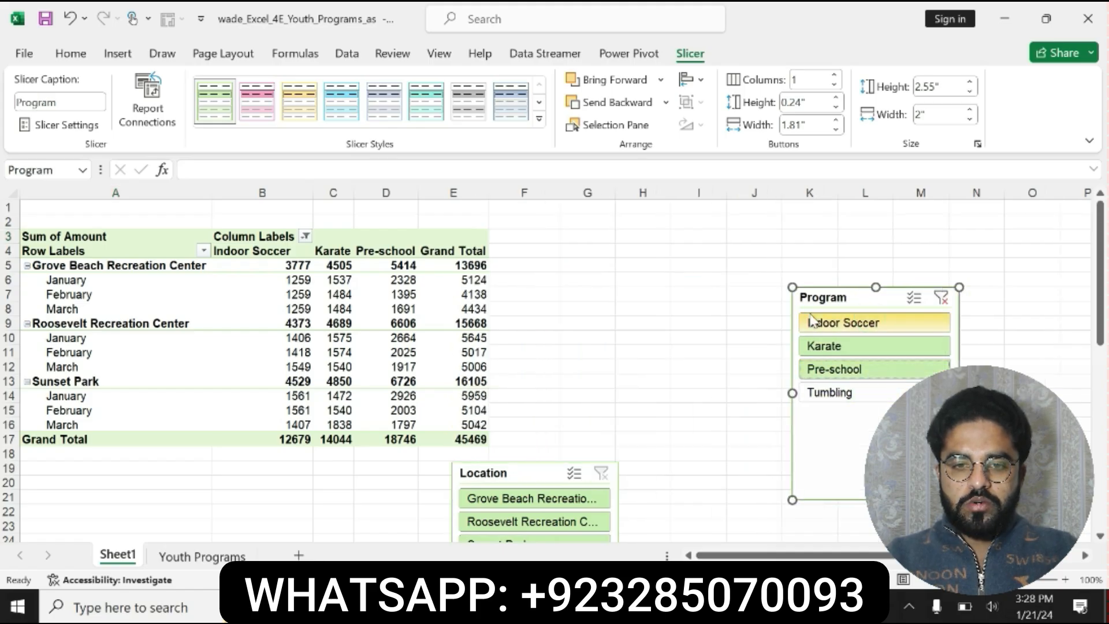
key(ctrl+z)
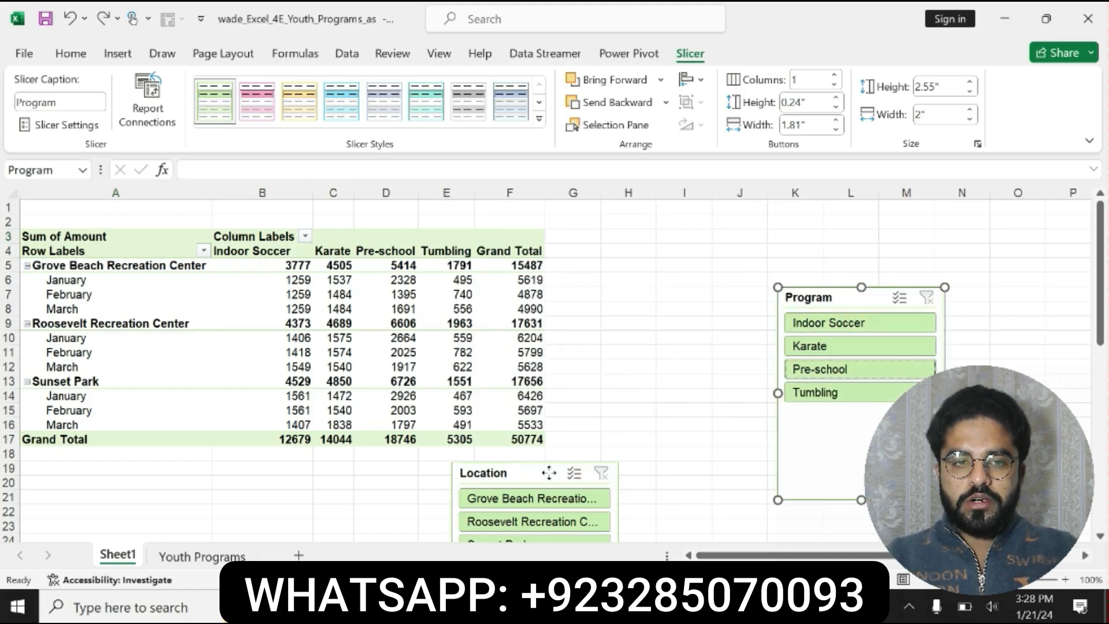
drag(548, 473, 656, 312)
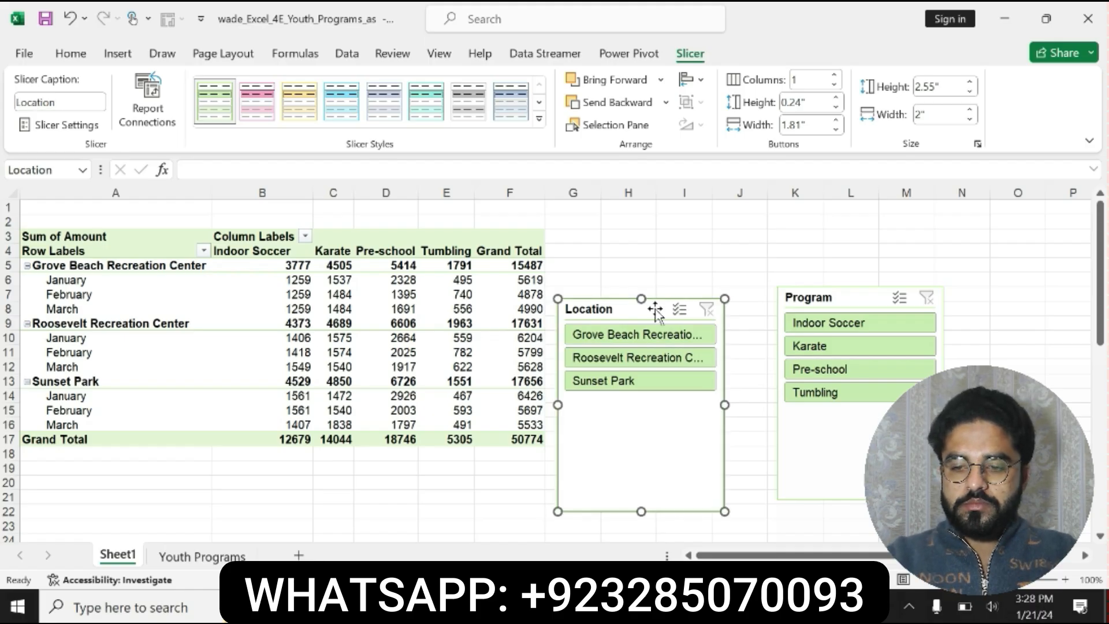
- Filter the PivotTable to Grove Beach Recreation Center and Pre-school with the slicers, and move the Program slicer's top-left corner to cell E3
click(649, 339)
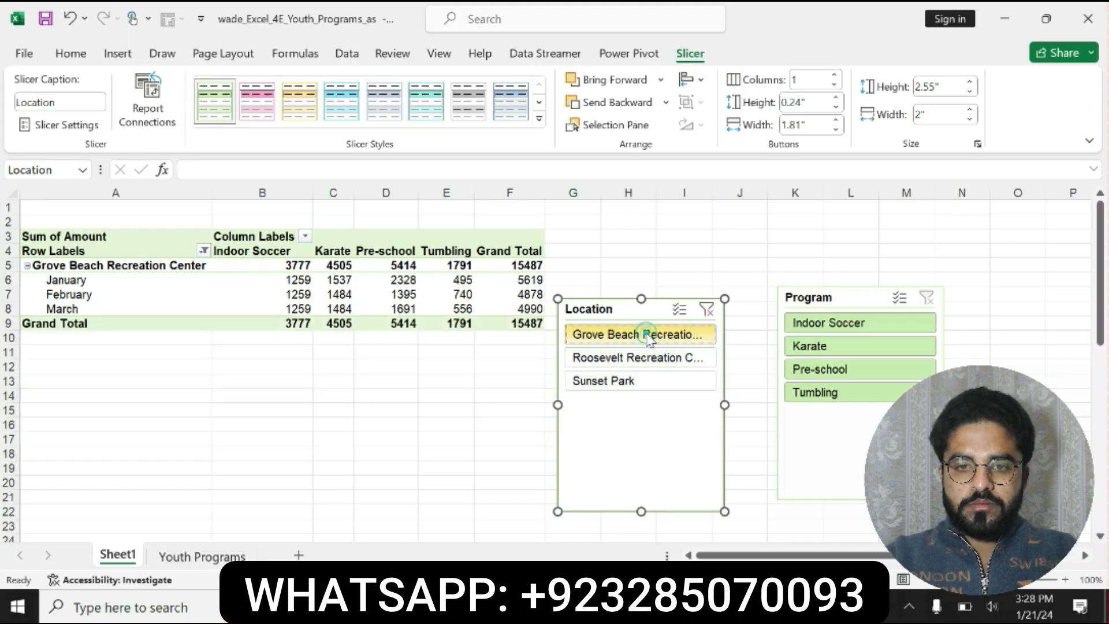
click(800, 371)
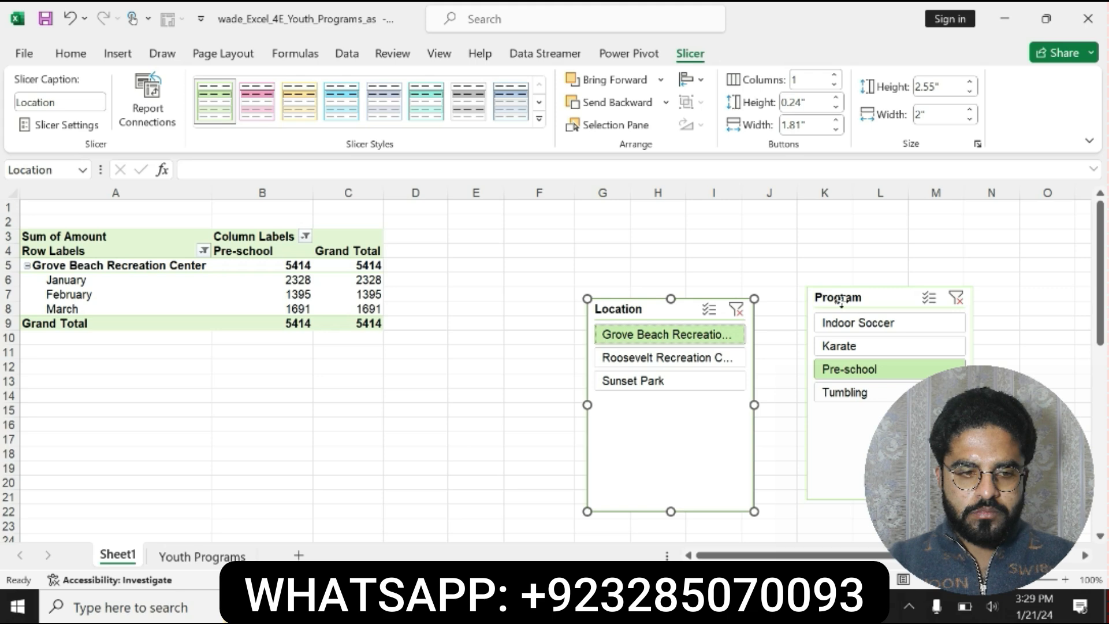
drag(841, 301, 482, 242)
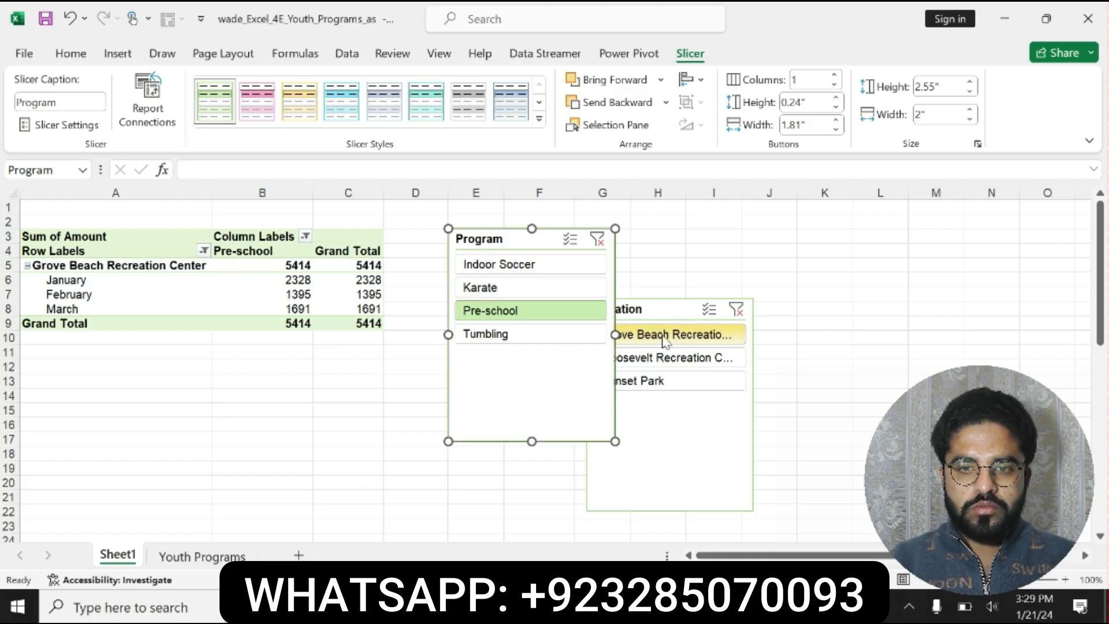
- Switch to Word and select the step 4 sentence about positioning the Location slicer below the Program slicer
key(alt+Tab)
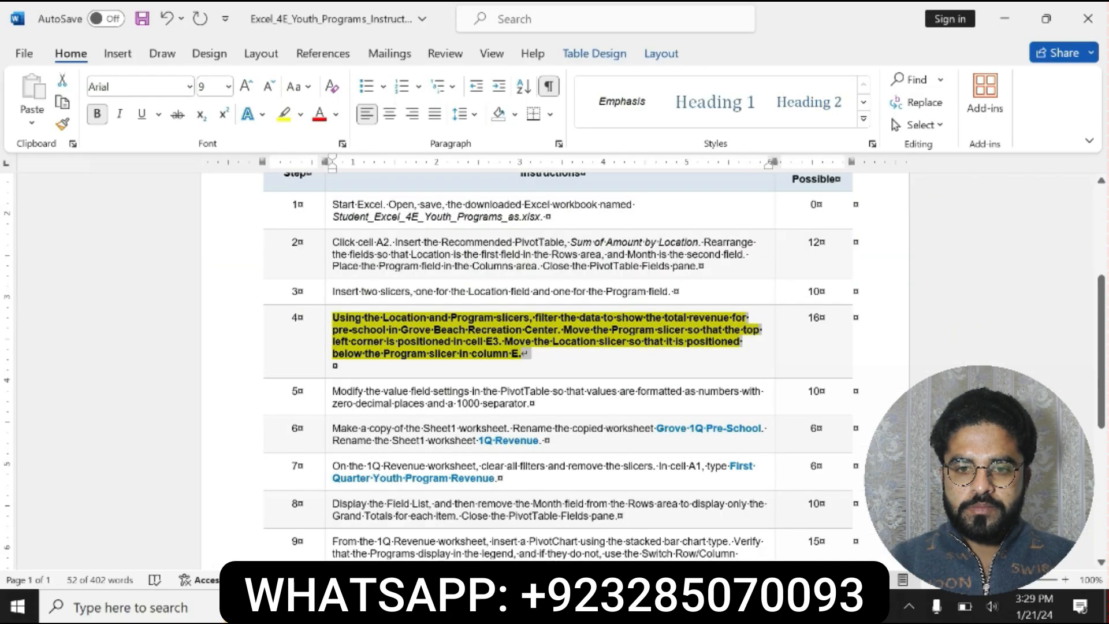
ctrl+click(545, 342)
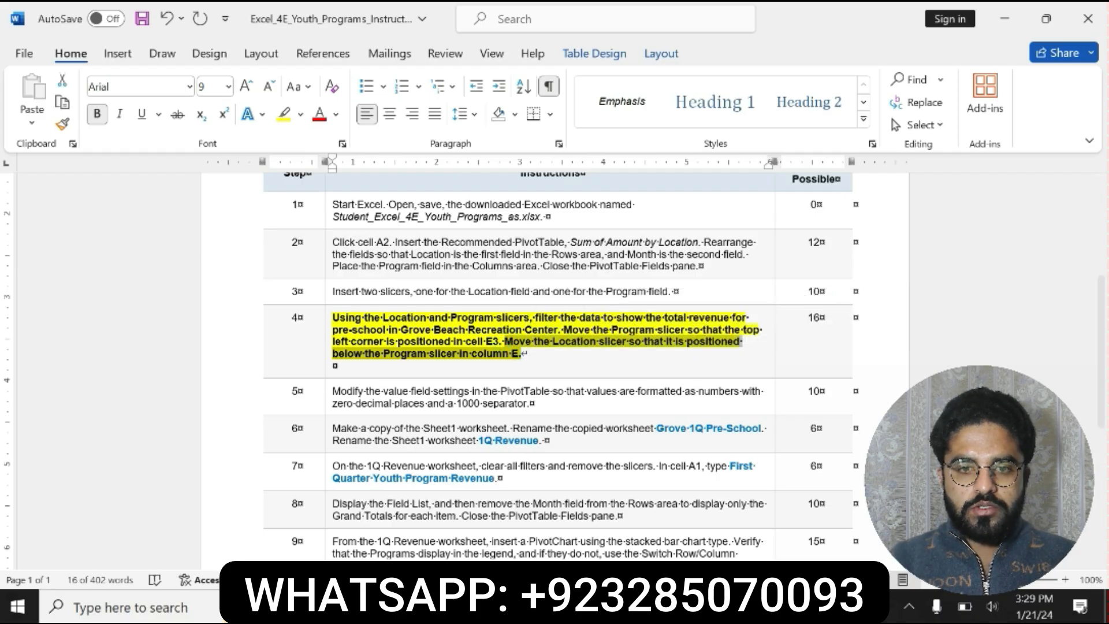
- Switch to Excel and move the Location slicer directly below the Program slicer in column E
key(alt+Tab)
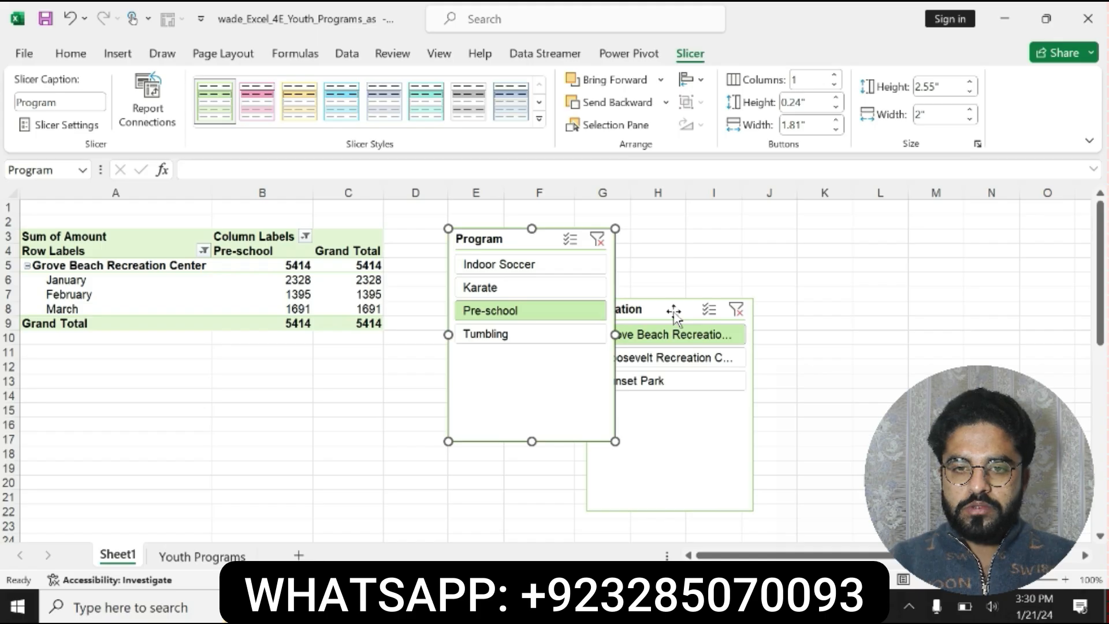
drag(674, 315, 532, 457)
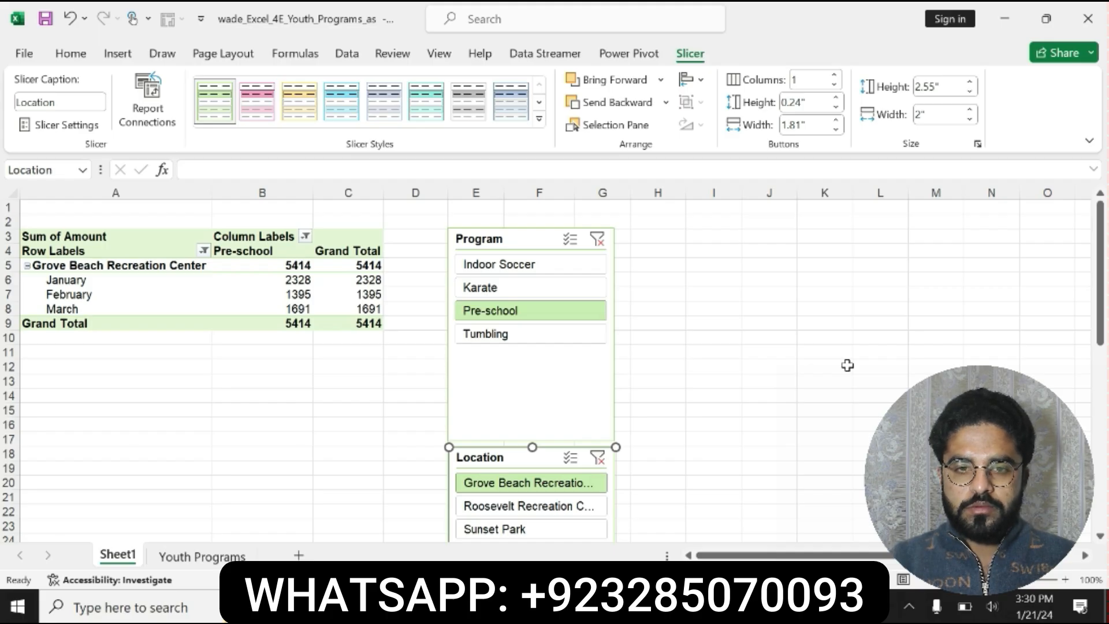
- Switch to Word, undo the step 4 formatting, and format the step 5 instruction as bold with yellow highlighting
click(658, 606)
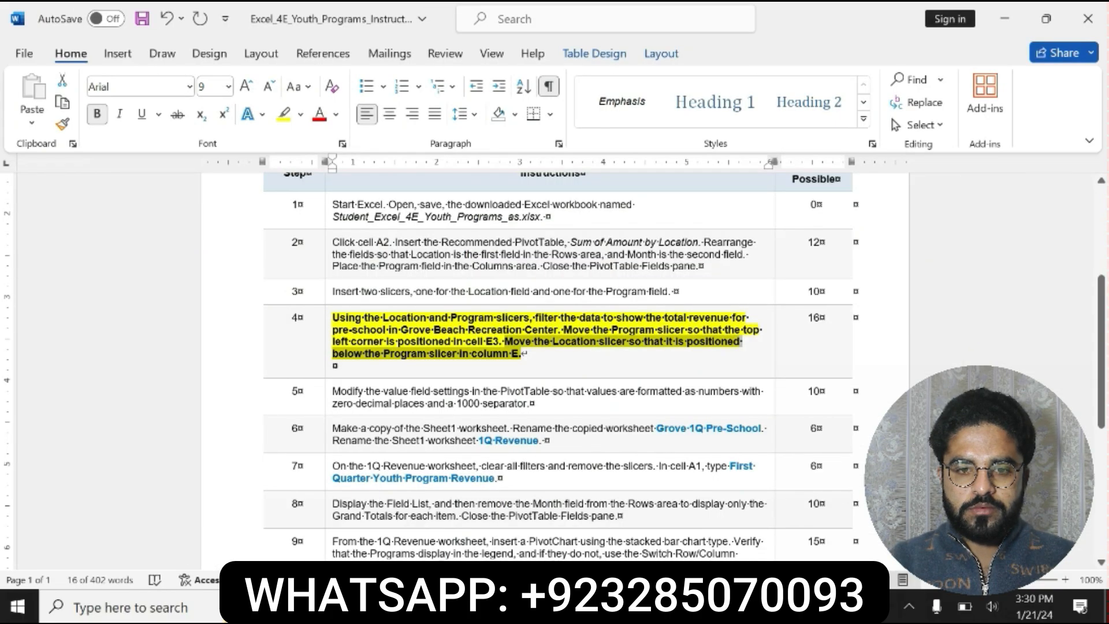
key(ctrl+z)
key(ctrl+z)
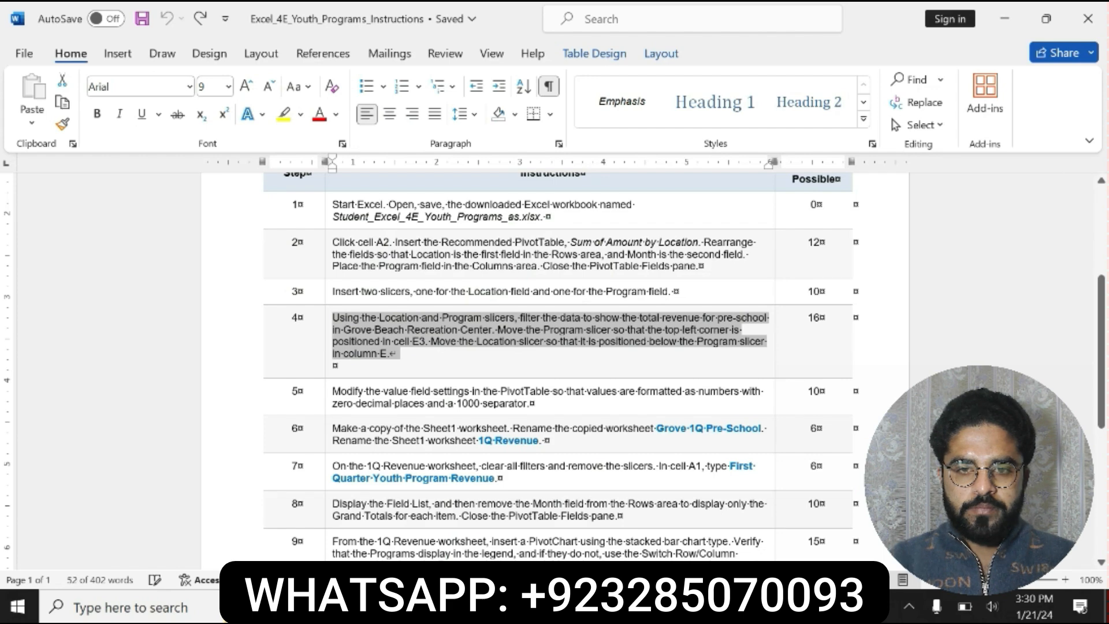
drag(334, 390, 534, 402)
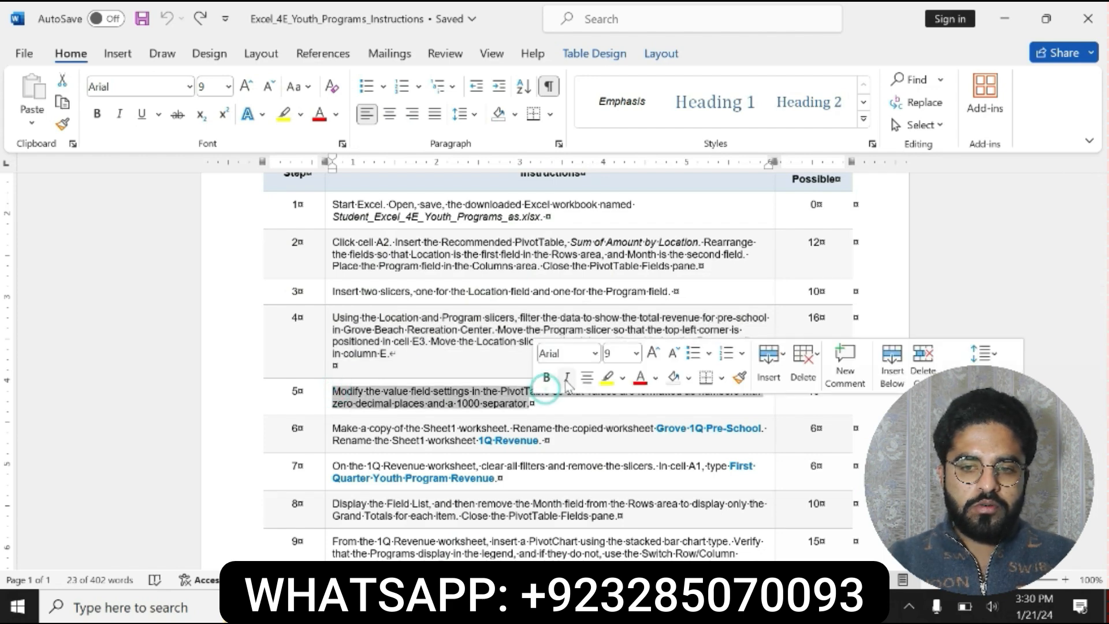
click(546, 377)
click(606, 377)
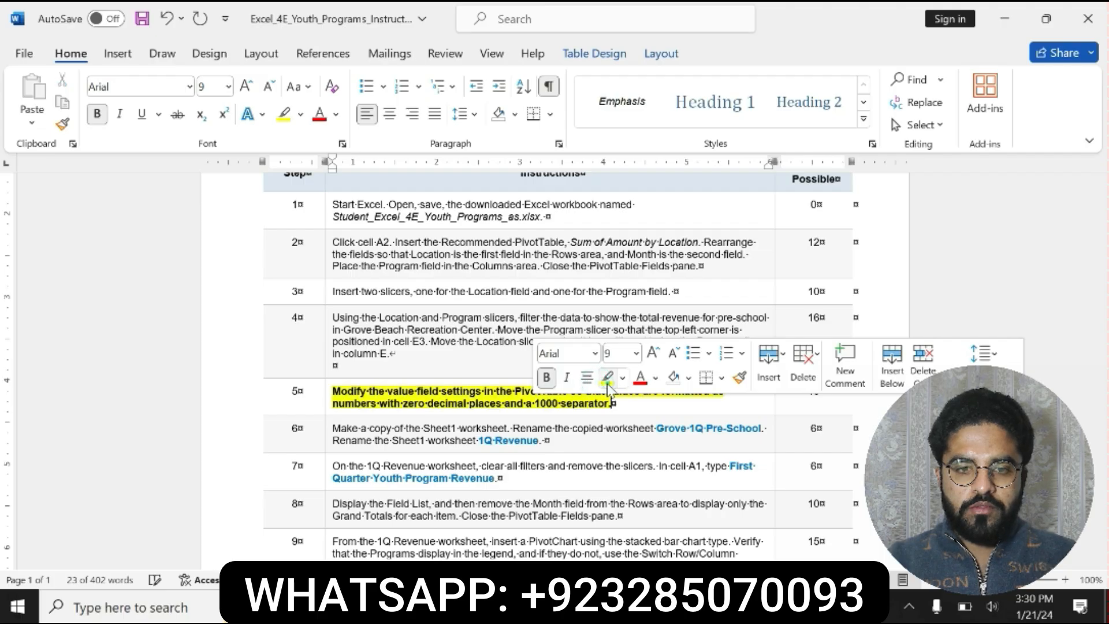
click(613, 403)
drag(487, 392, 330, 391)
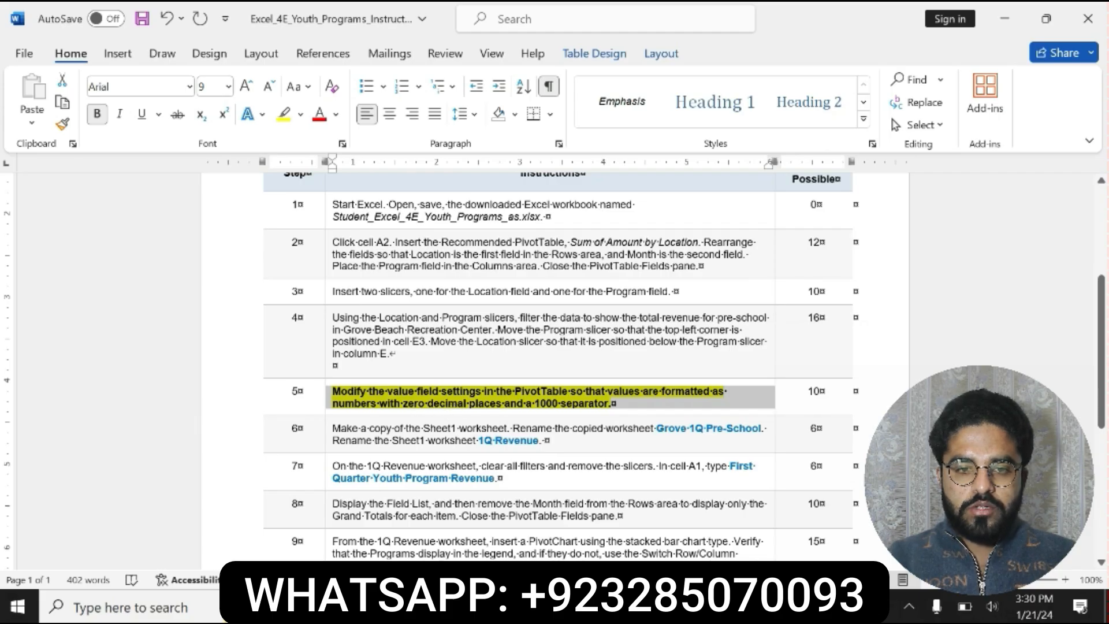
- Switch to Excel and select the PivotTable values in the range B5:C9
click(664, 607)
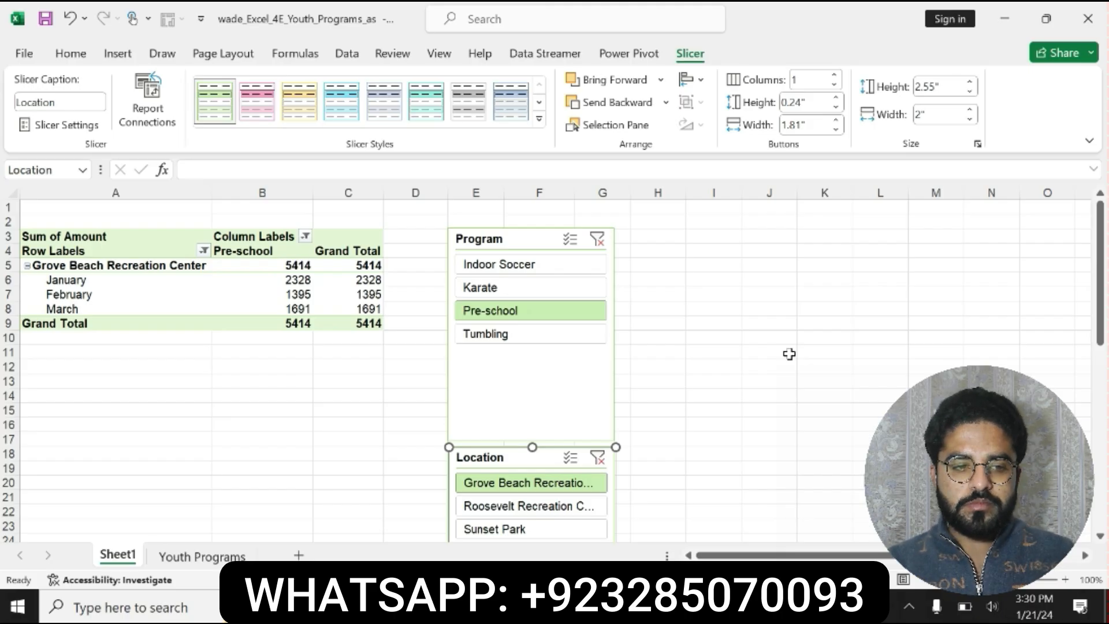
mouse_move(262, 265)
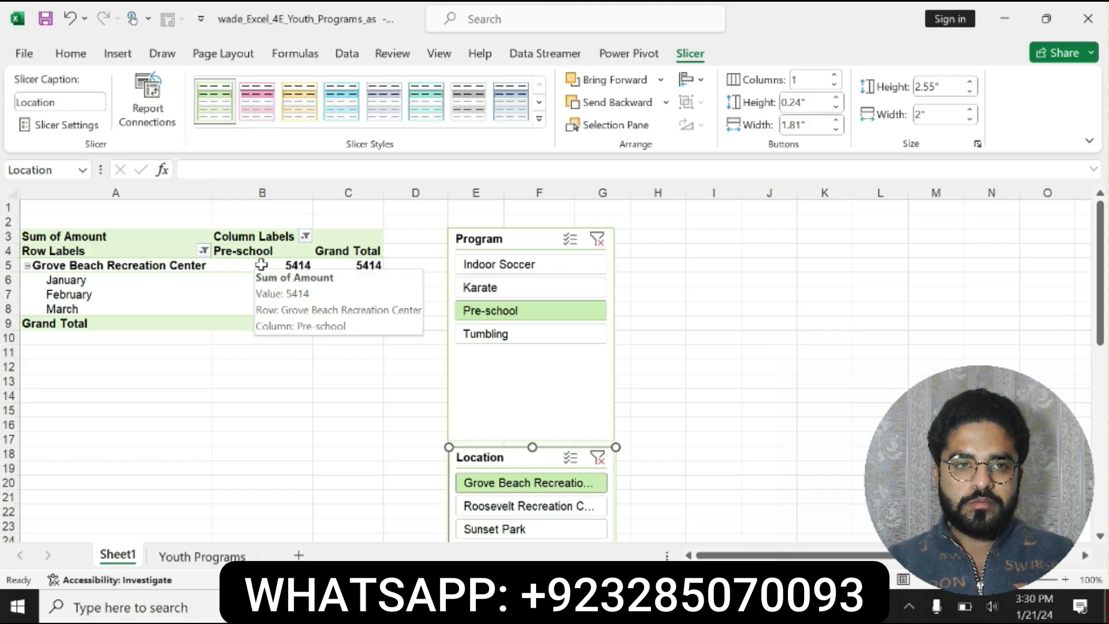
drag(262, 264, 342, 331)
drag(346, 339, 346, 325)
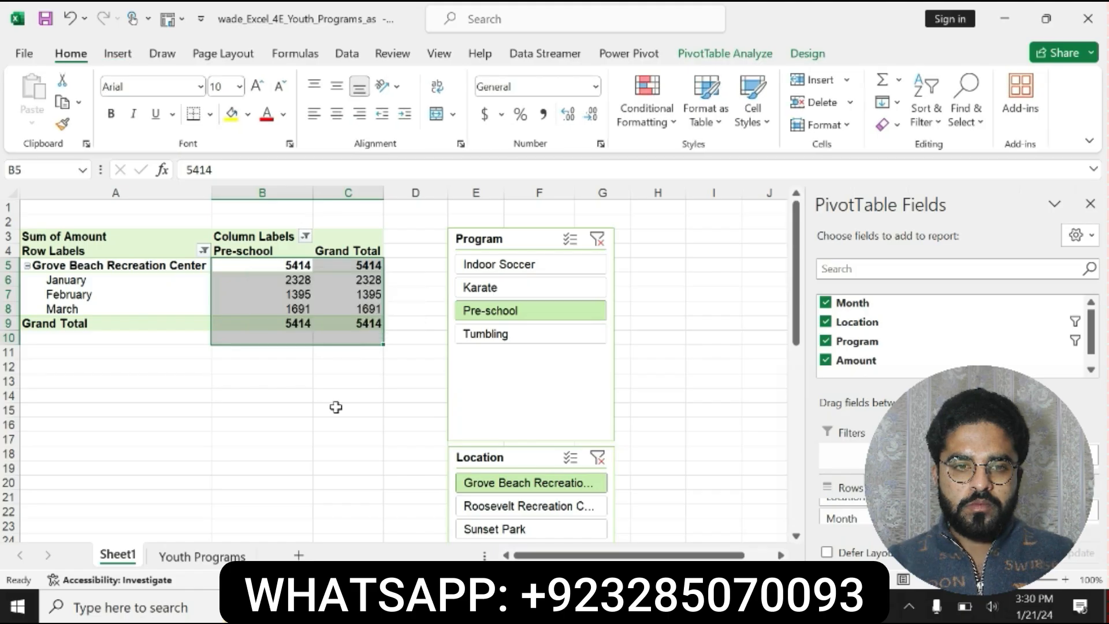
click(334, 409)
drag(272, 265, 345, 325)
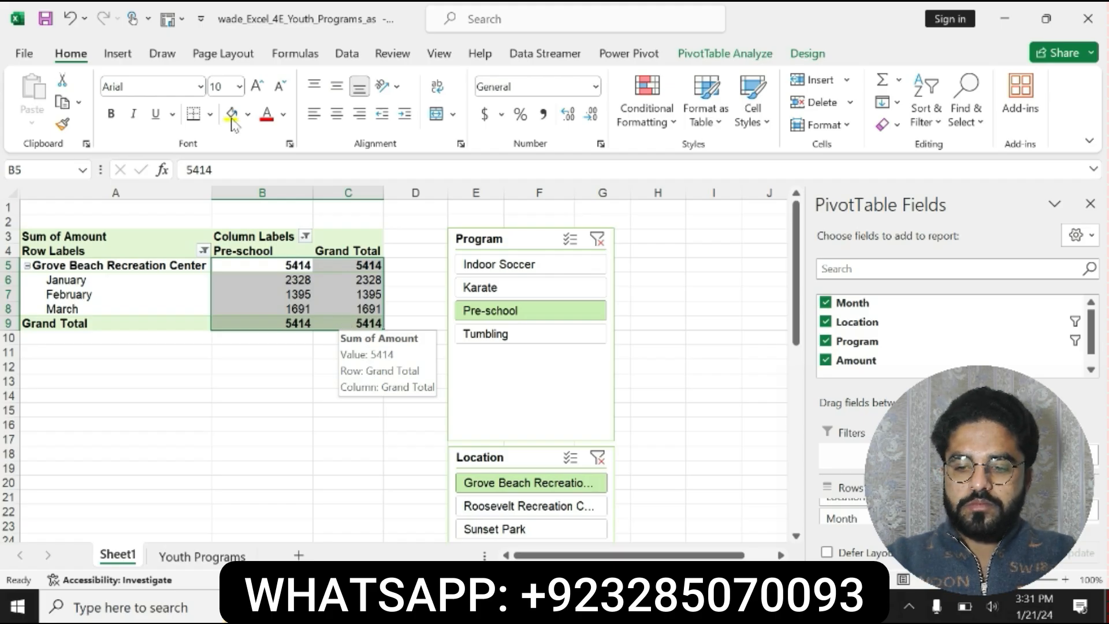
click(295, 53)
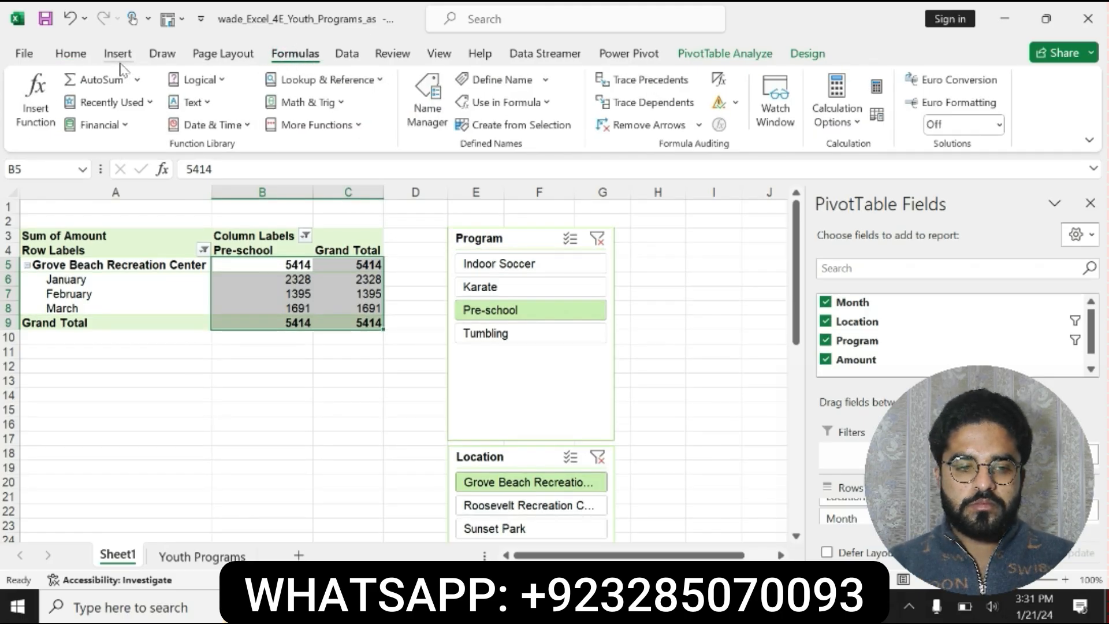
click(221, 54)
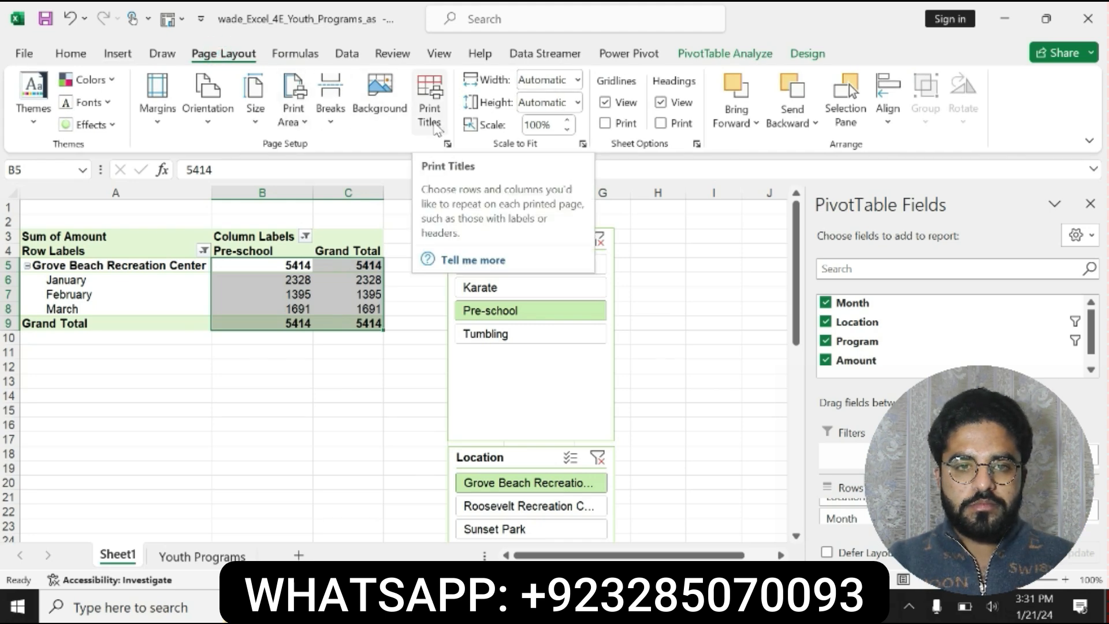
click(447, 143)
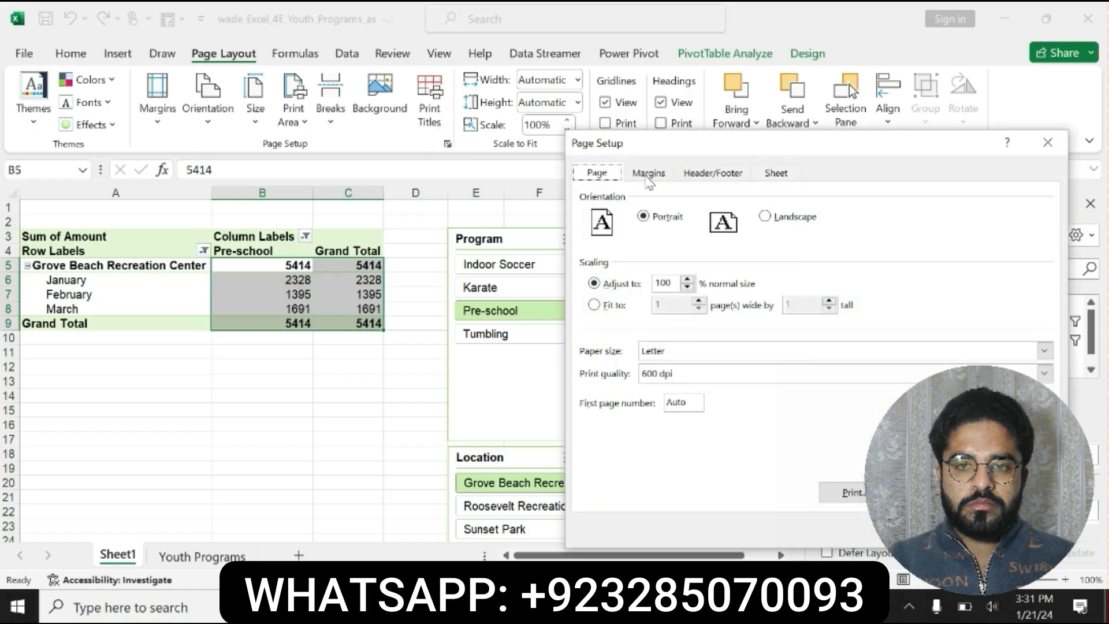
click(1054, 143)
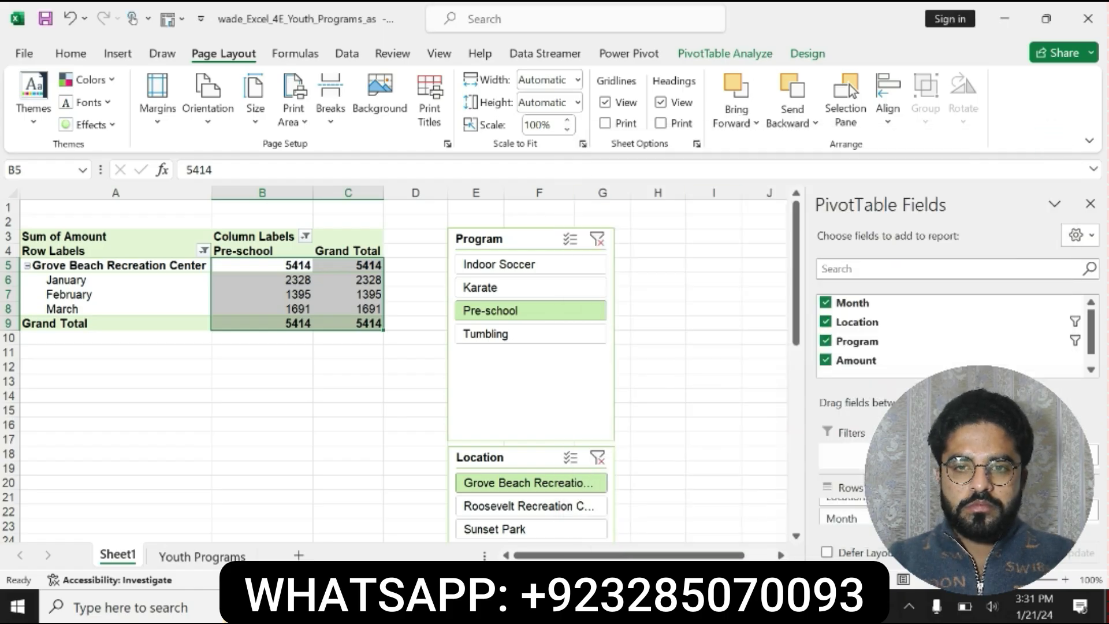
- Open the value field settings for Sum of Amount and set its number format to Number with 0 decimal places
click(1091, 516)
click(1068, 514)
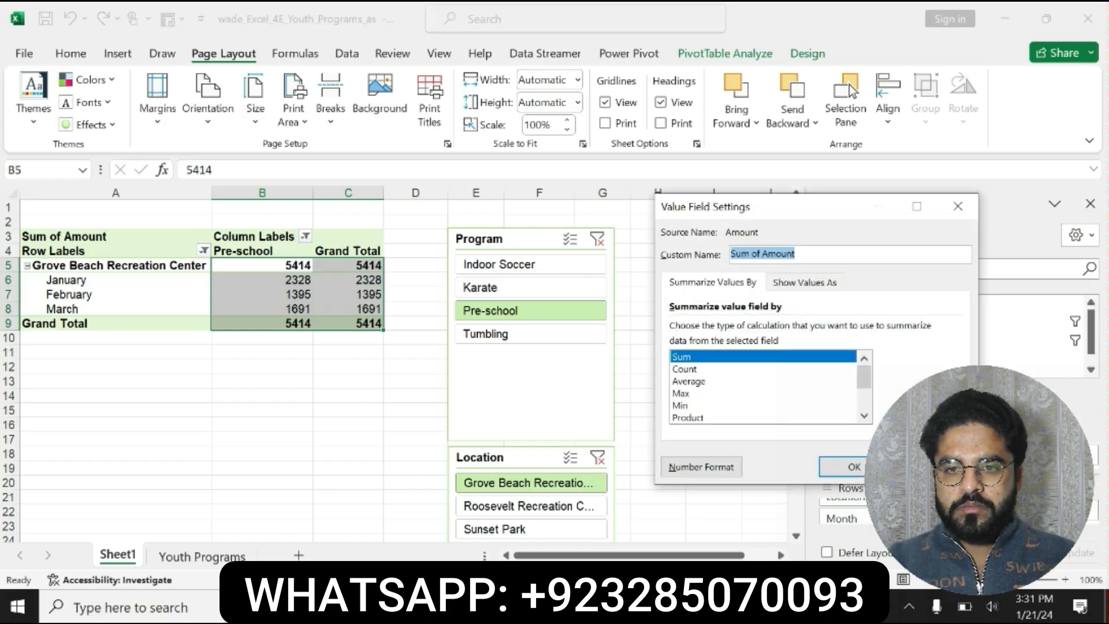
key(alt+Tab)
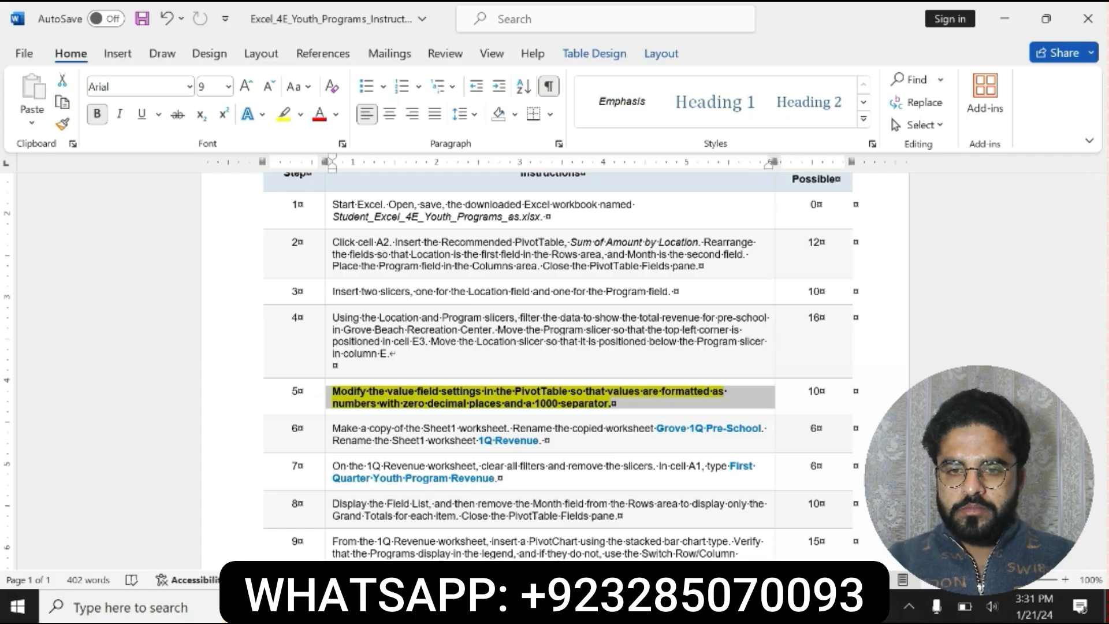
key(alt+Tab)
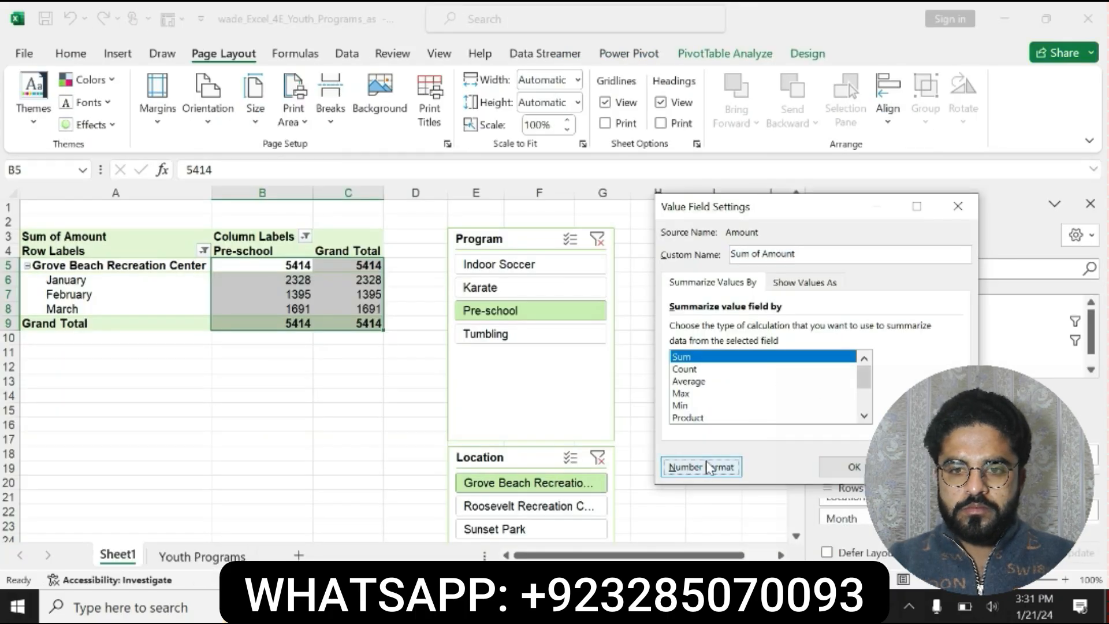
click(710, 467)
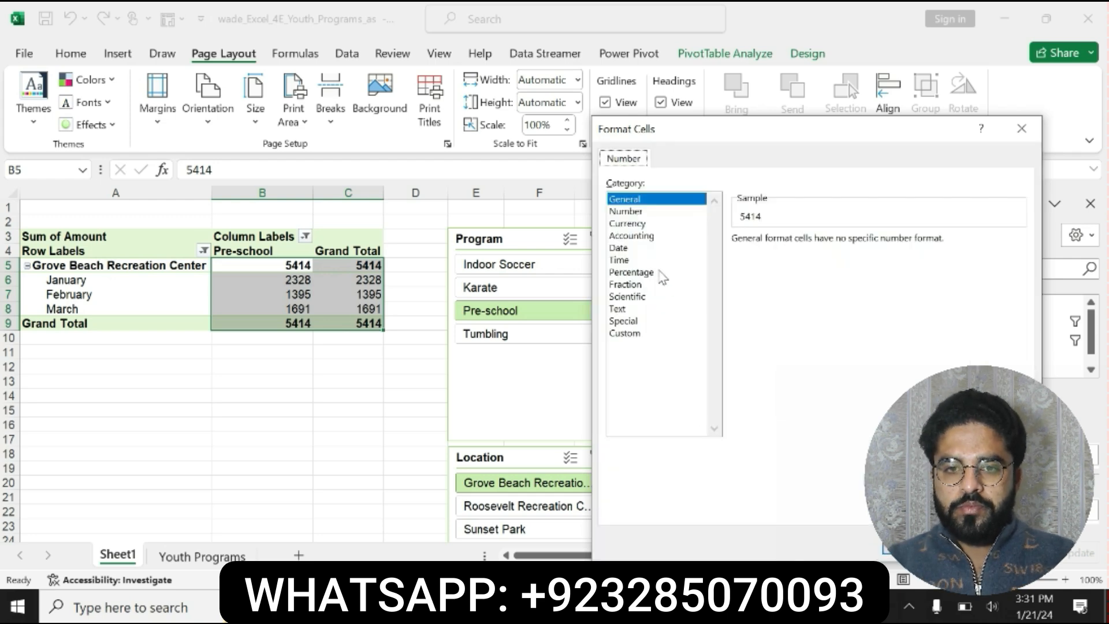
click(628, 212)
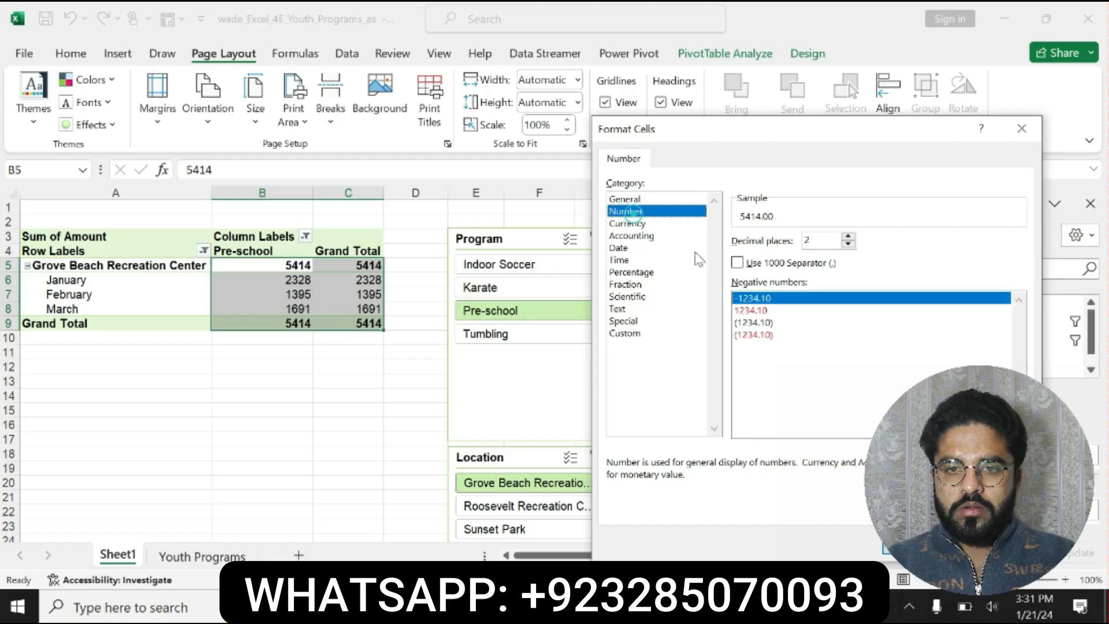
click(848, 244)
click(848, 244)
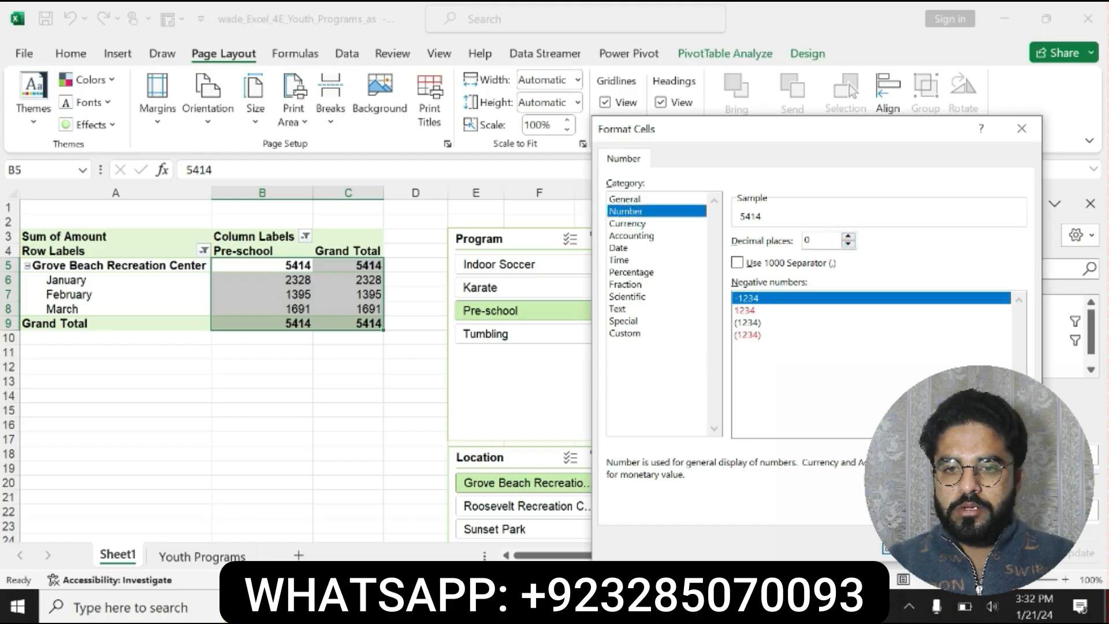
key(Return)
- Recheck the step 5 instruction in Word, then add the 1000 separator to the Sum of Amount number format and apply the value field settings
key(alt+Tab)
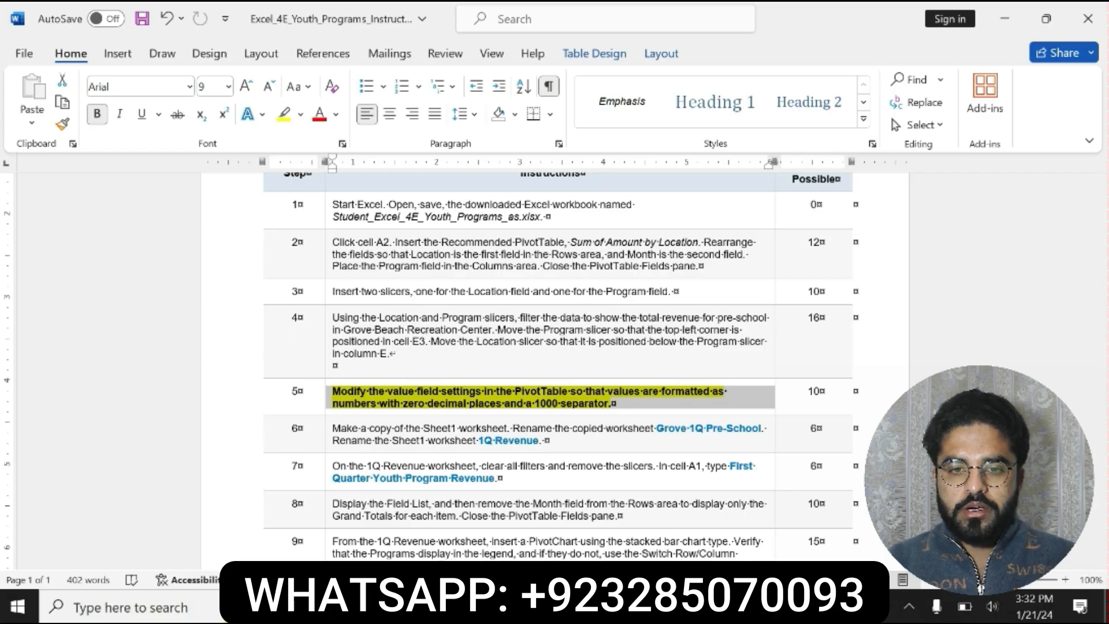
key(alt+Tab)
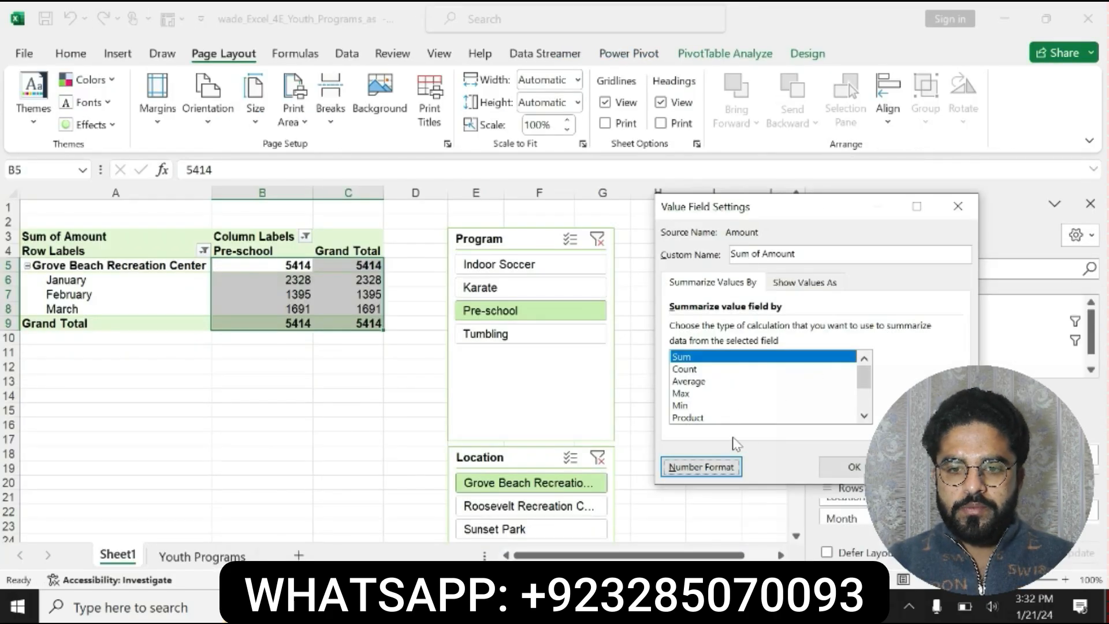
click(699, 468)
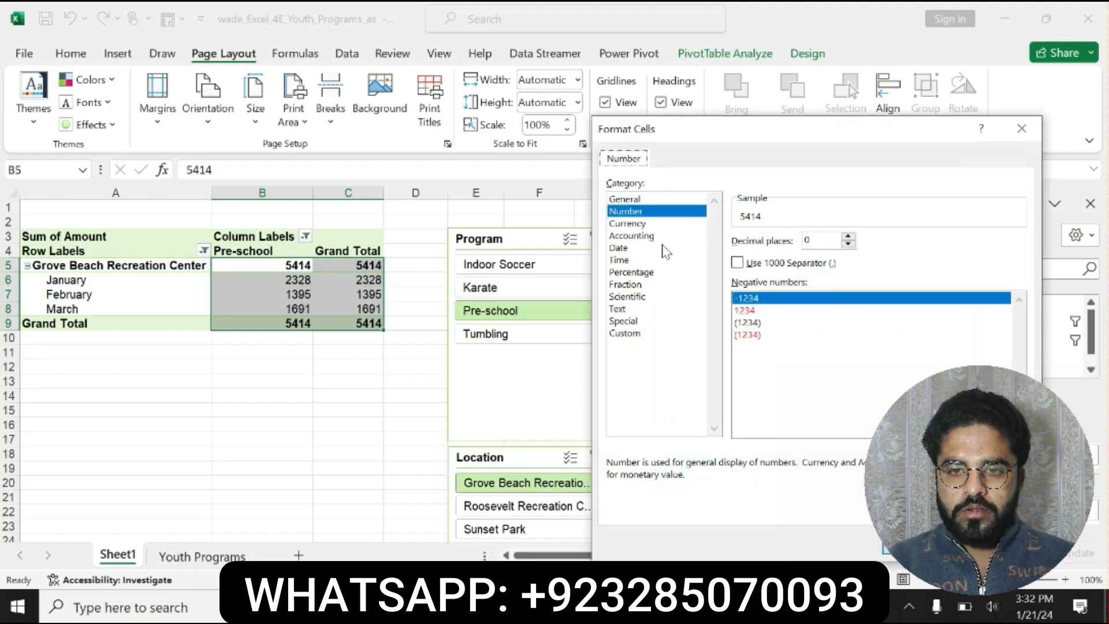
click(737, 263)
key(Return)
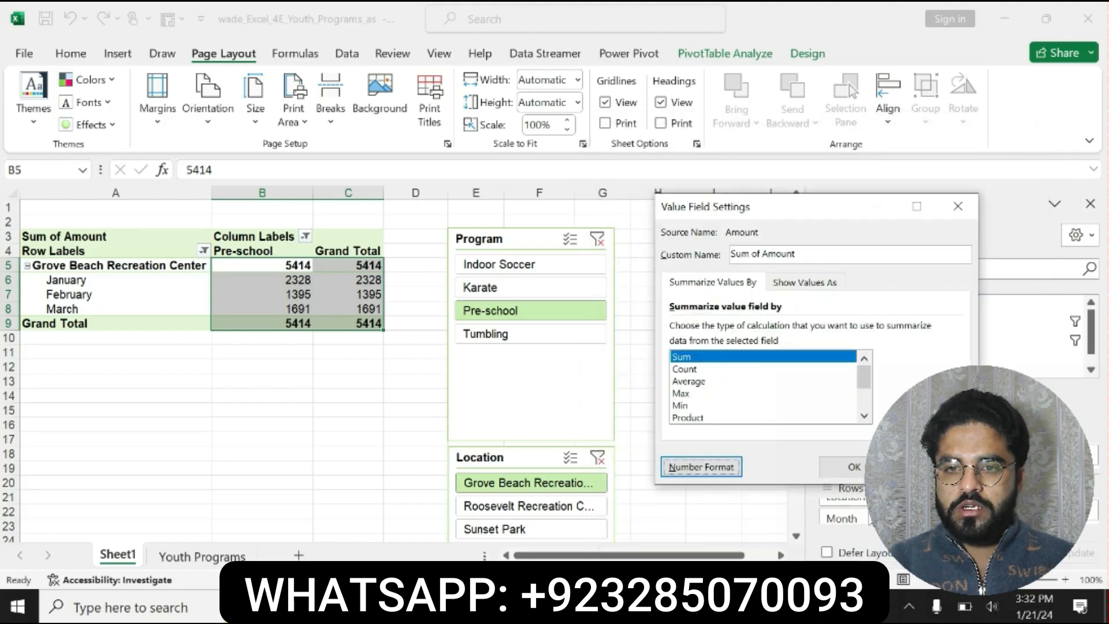
click(838, 465)
click(766, 366)
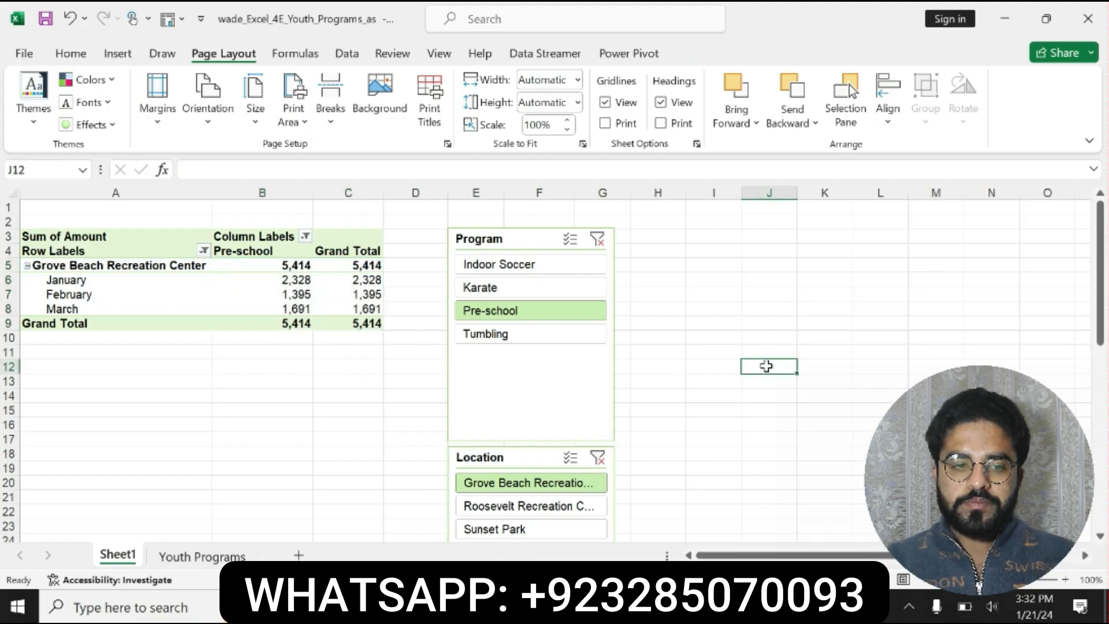
- Switch to Word, undo the step 5 formatting, and format the step 6 instruction as bold with yellow highlighting
key(alt+Tab)
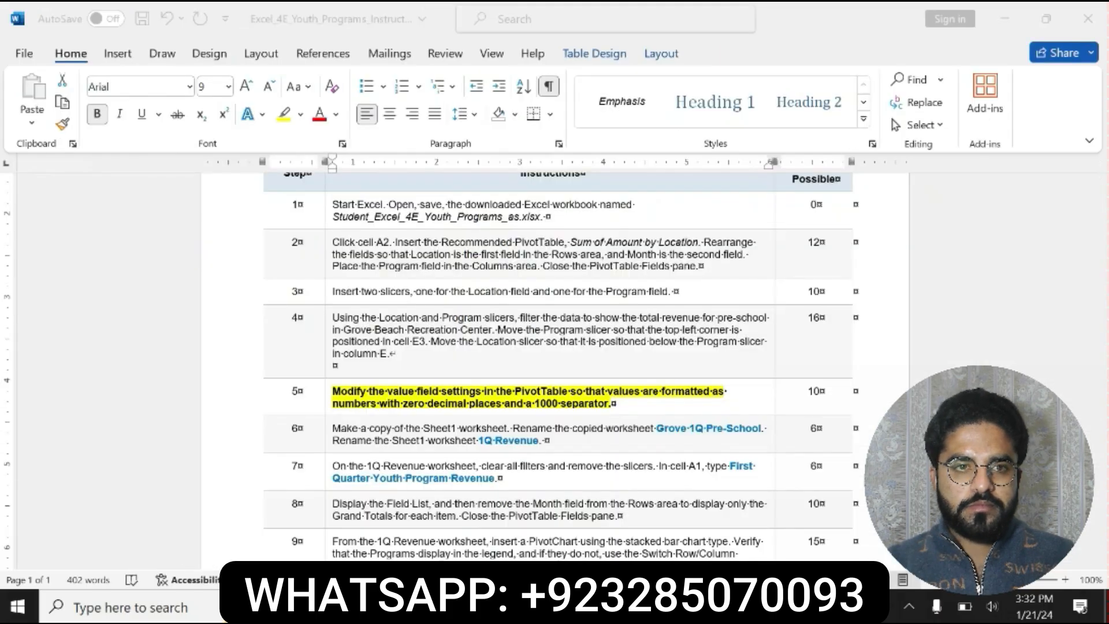
key(ctrl+z)
key(ctrl+z)
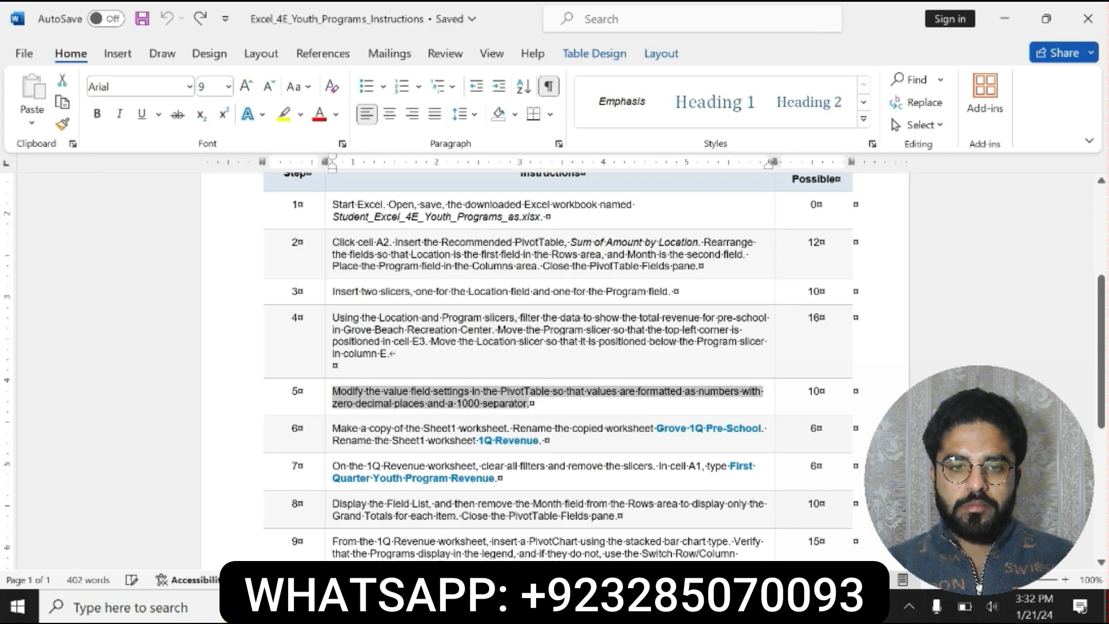
triple_click(335, 428)
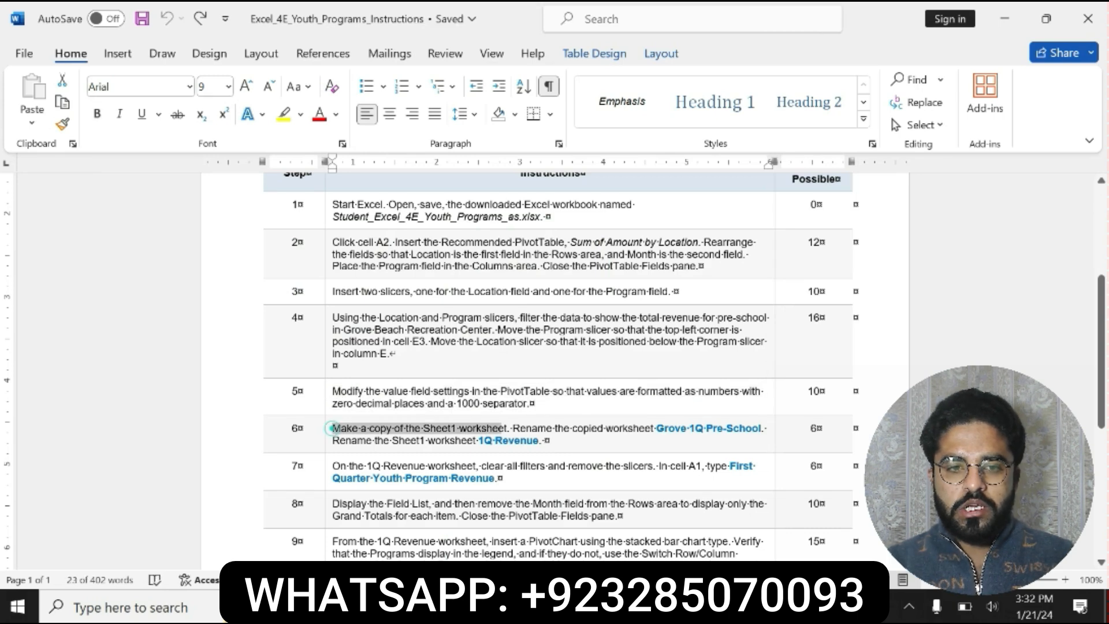
click(555, 421)
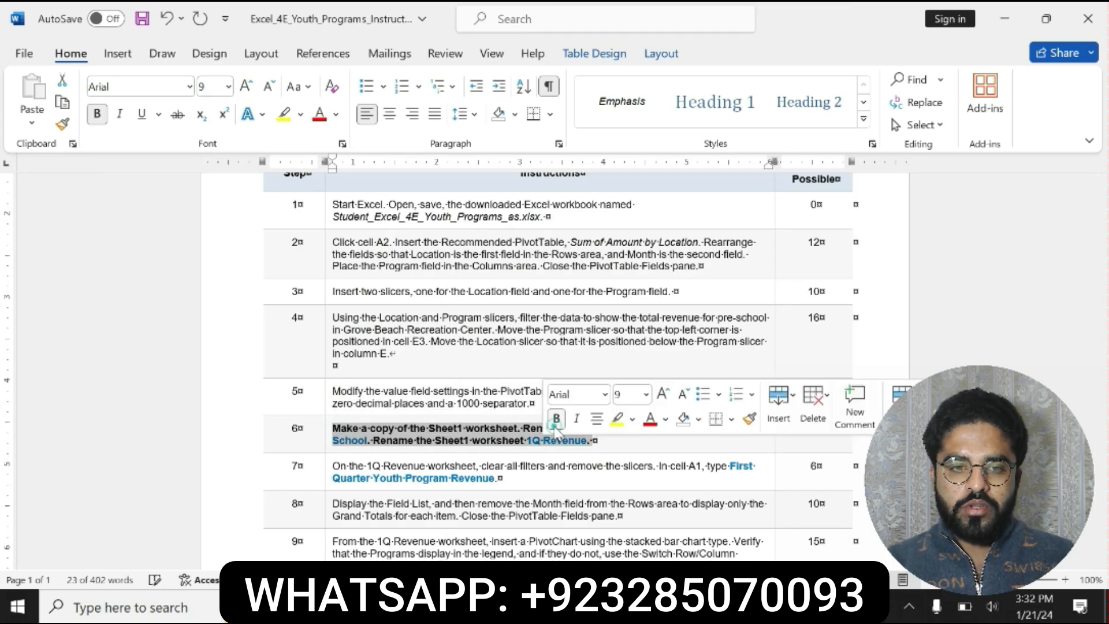
click(616, 419)
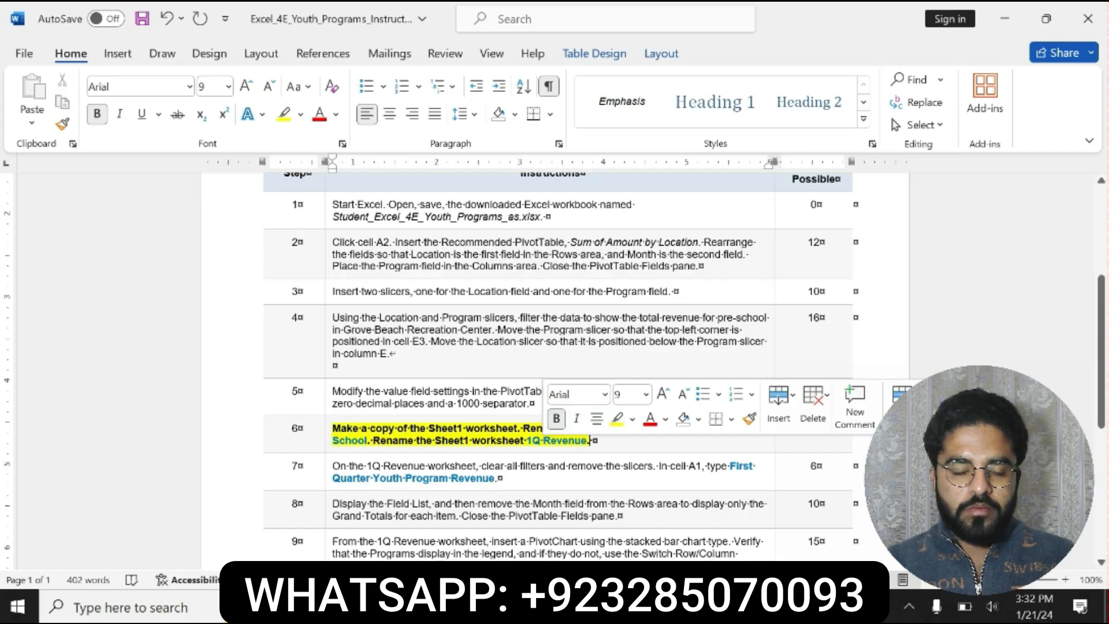
drag(334, 428, 582, 430)
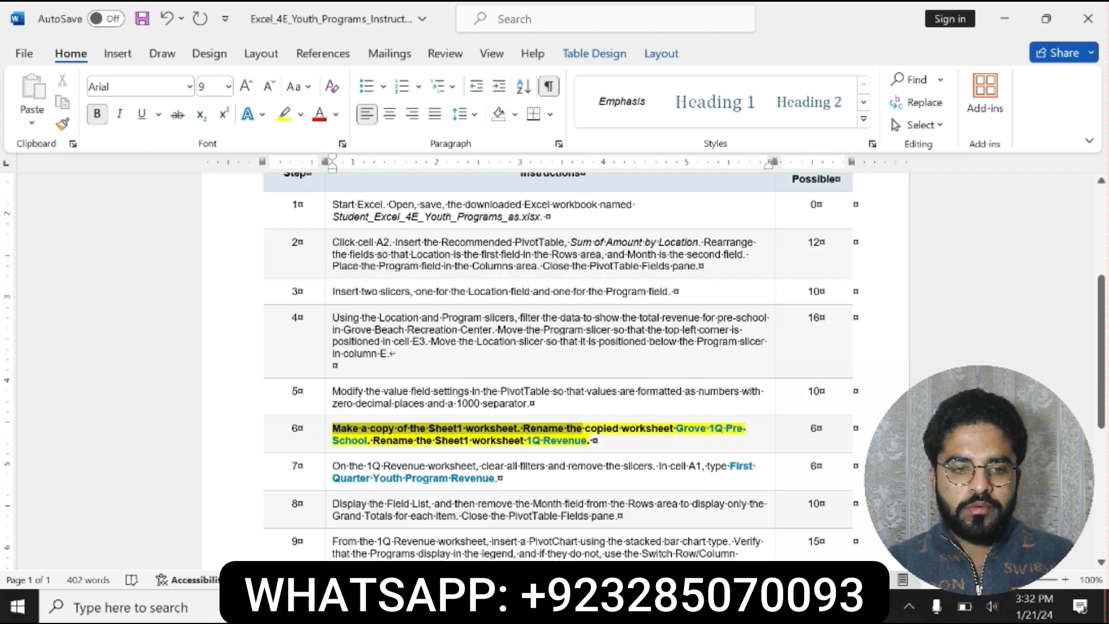
triple_click(449, 440)
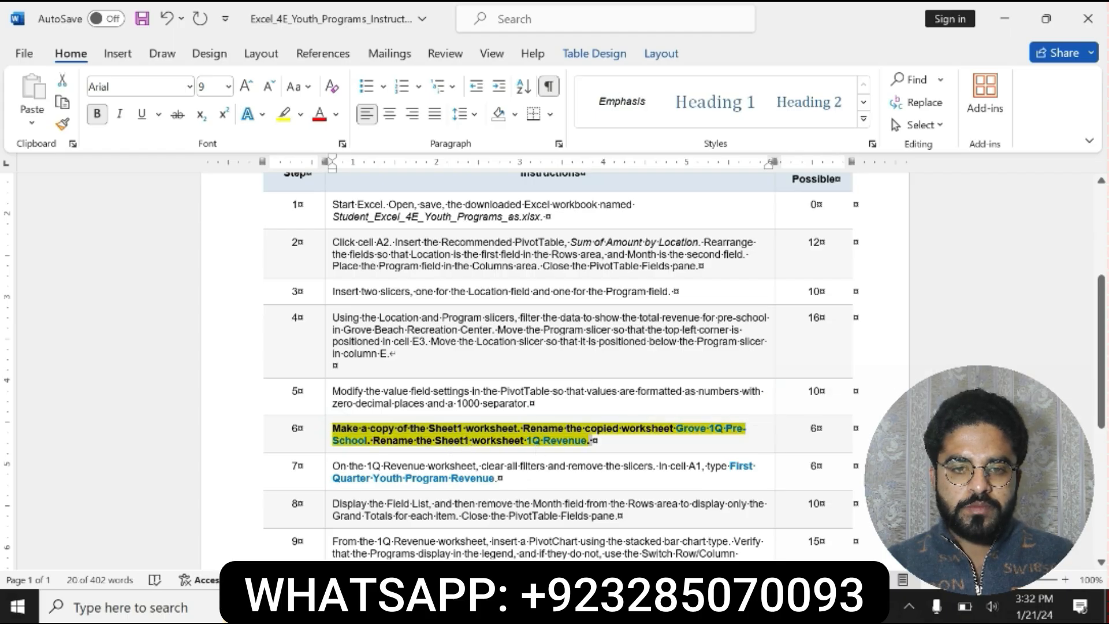
- Switch to Excel and create a copy of the Sheet1 worksheet, placed before Sheet1
key(alt+Tab)
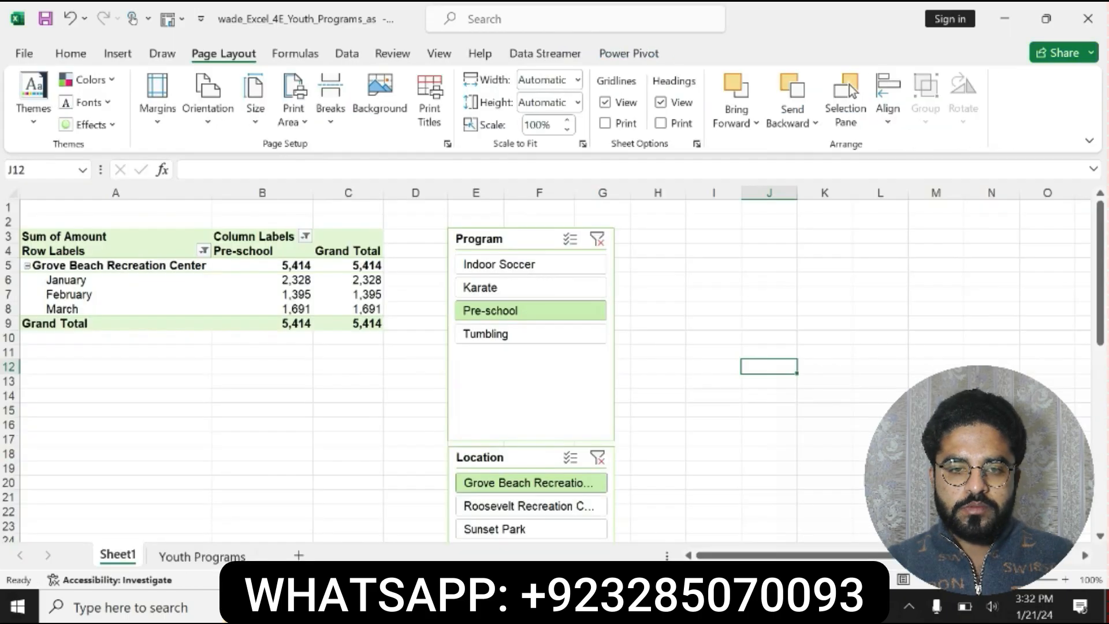
right_click(131, 565)
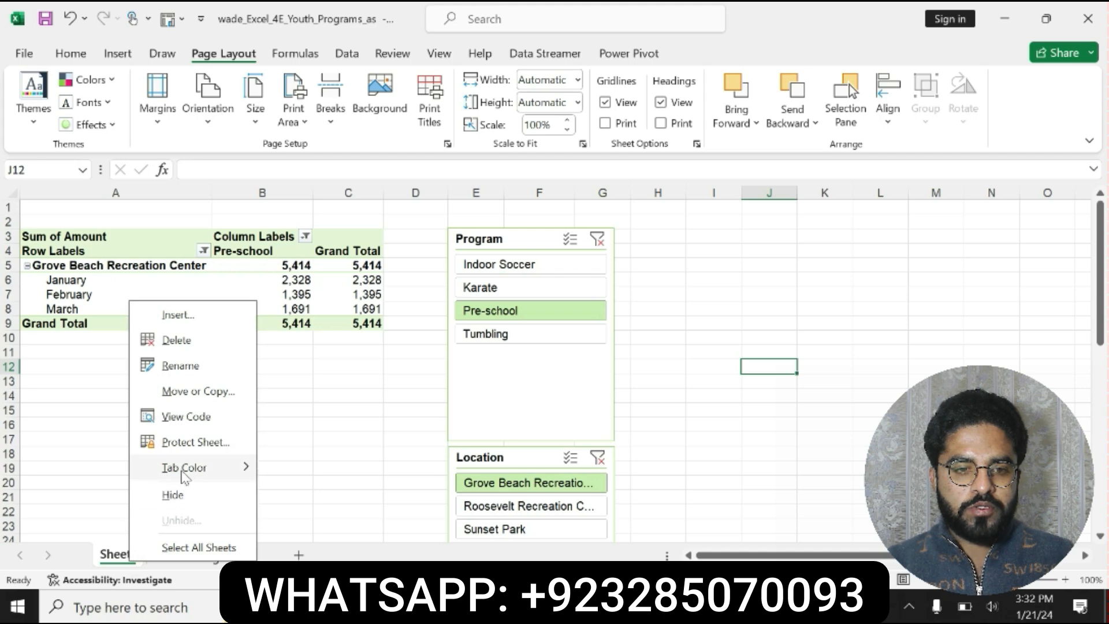
right_click(123, 561)
mouse_move(176, 465)
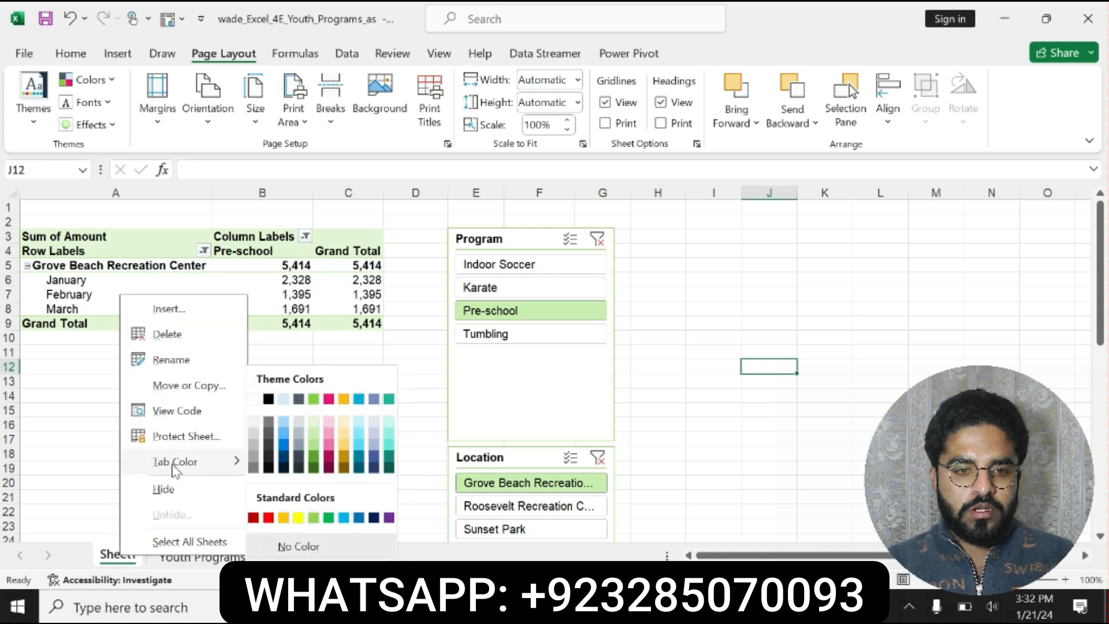
click(186, 385)
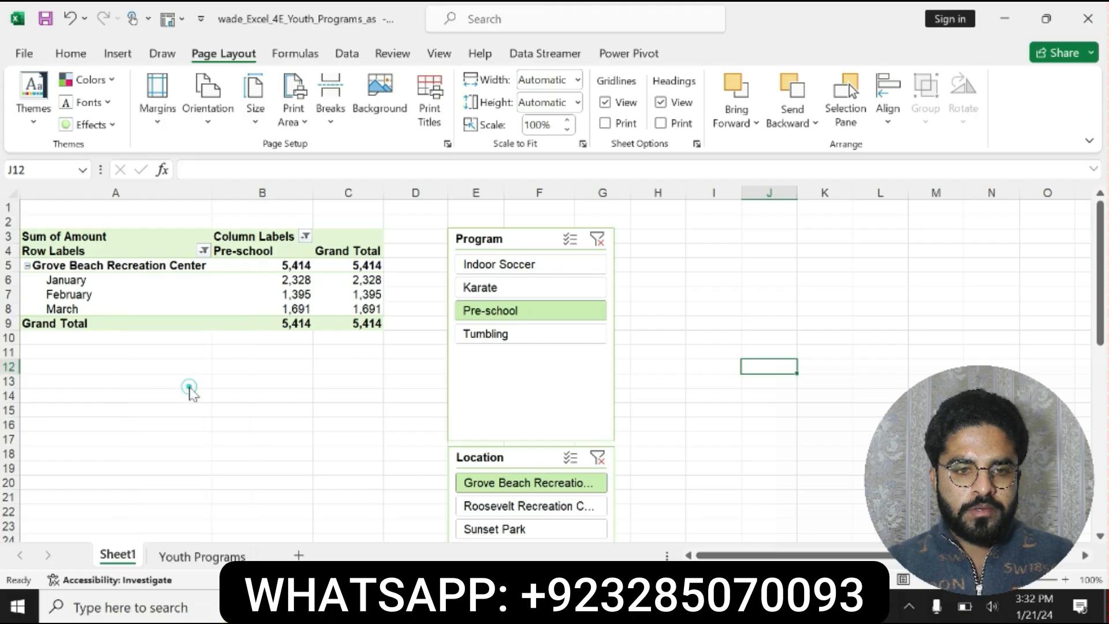
click(68, 489)
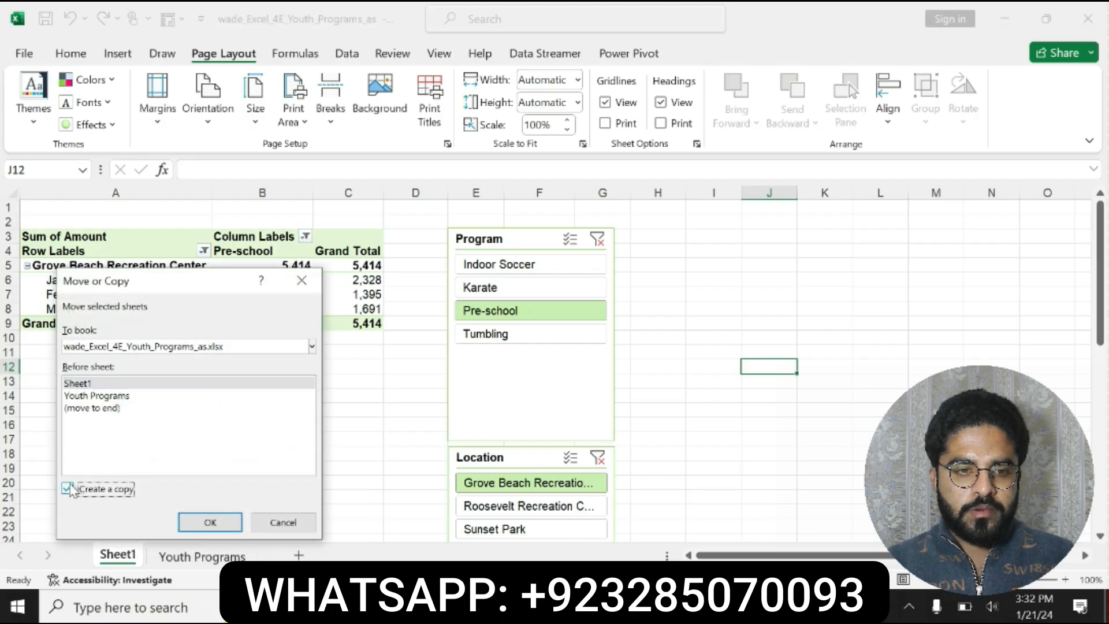
click(209, 522)
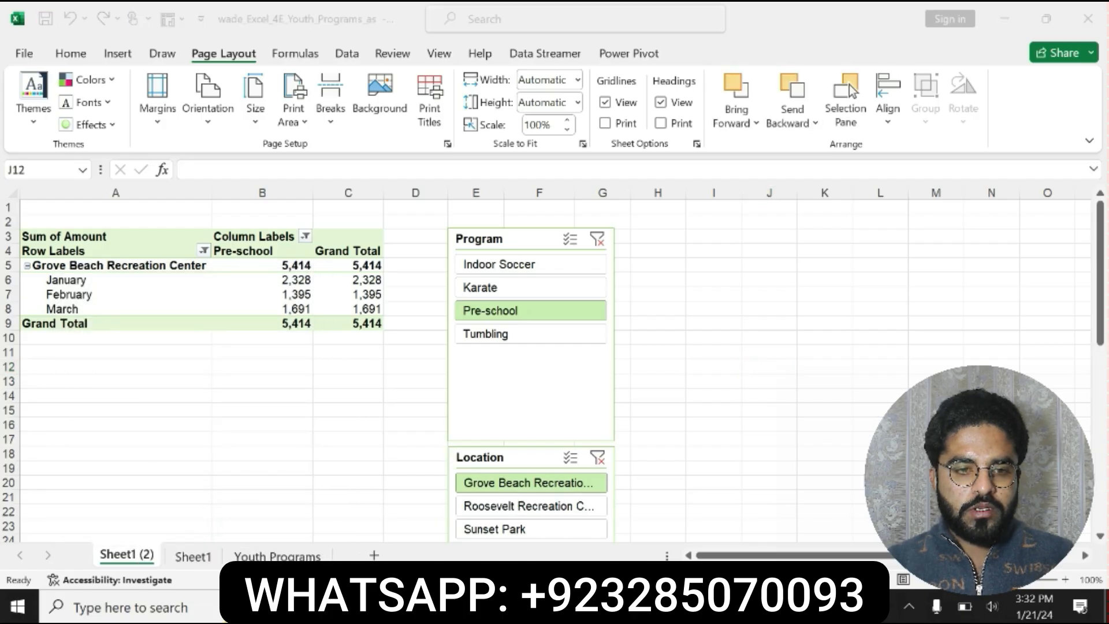
- Switch to Word and copy the worksheet name Grove 1Q Pre-School from the step 6 instruction
key(alt+Tab)
click(691, 436)
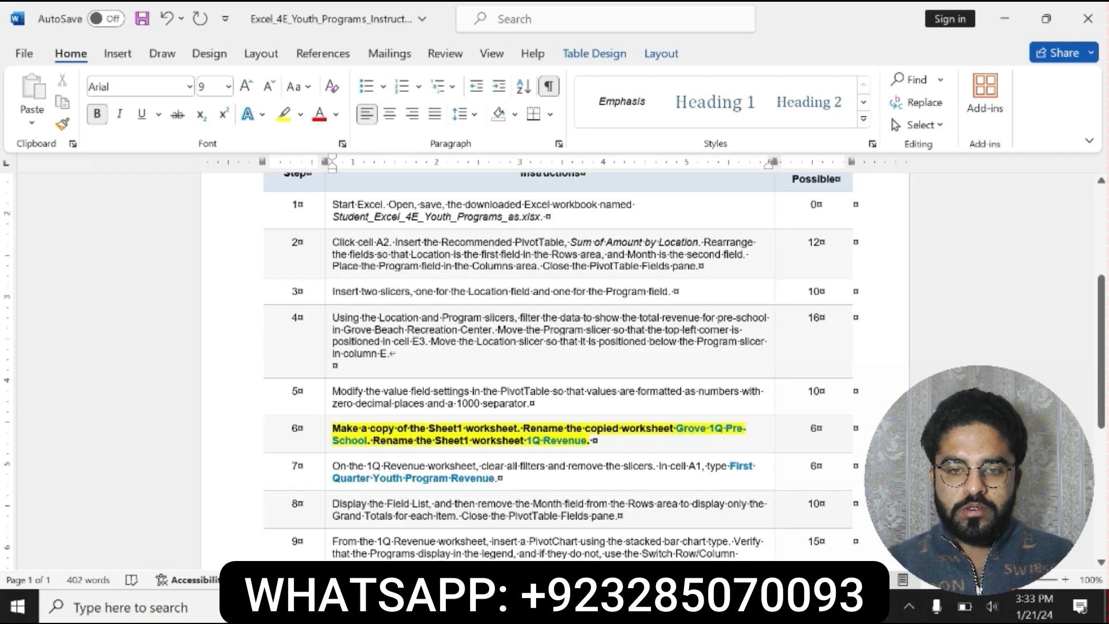
drag(676, 429, 617, 457)
click(589, 452)
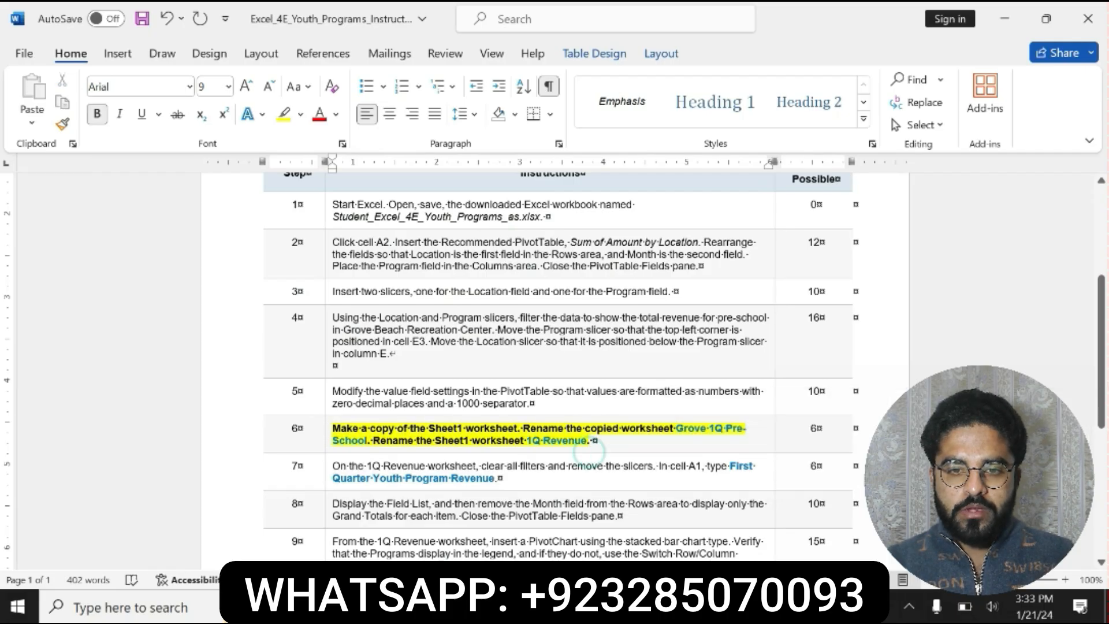
drag(677, 428, 511, 454)
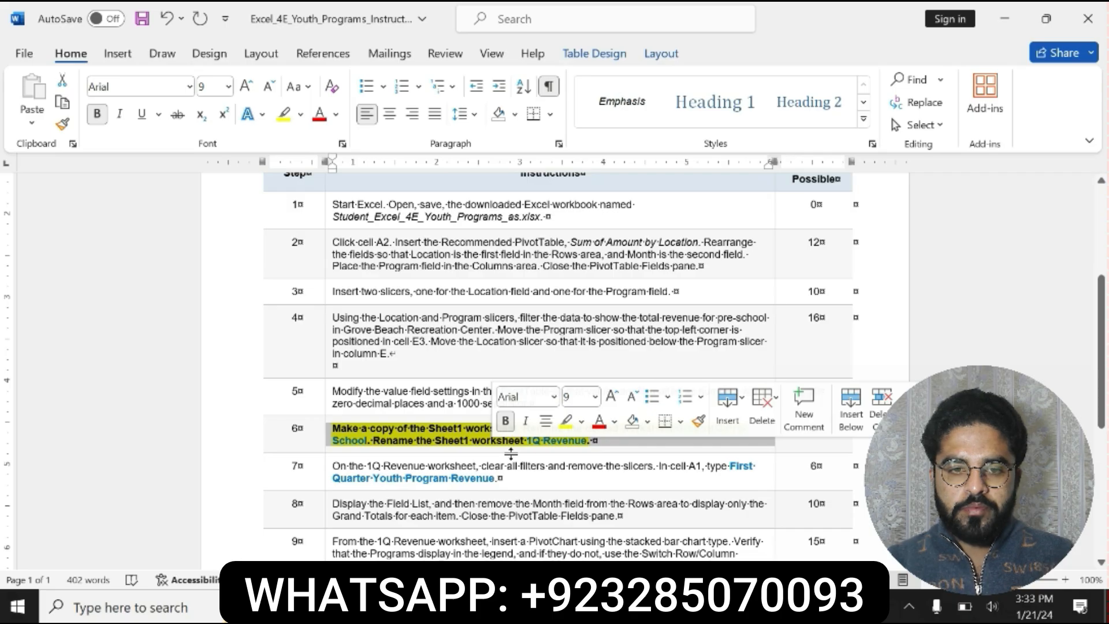
click(679, 428)
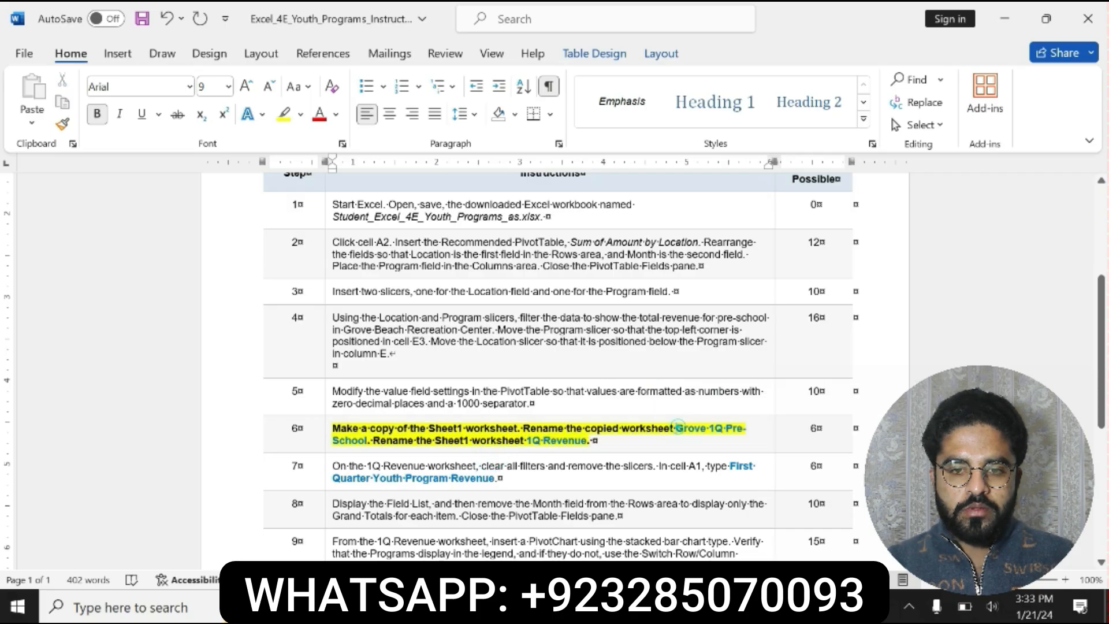
drag(679, 428, 598, 447)
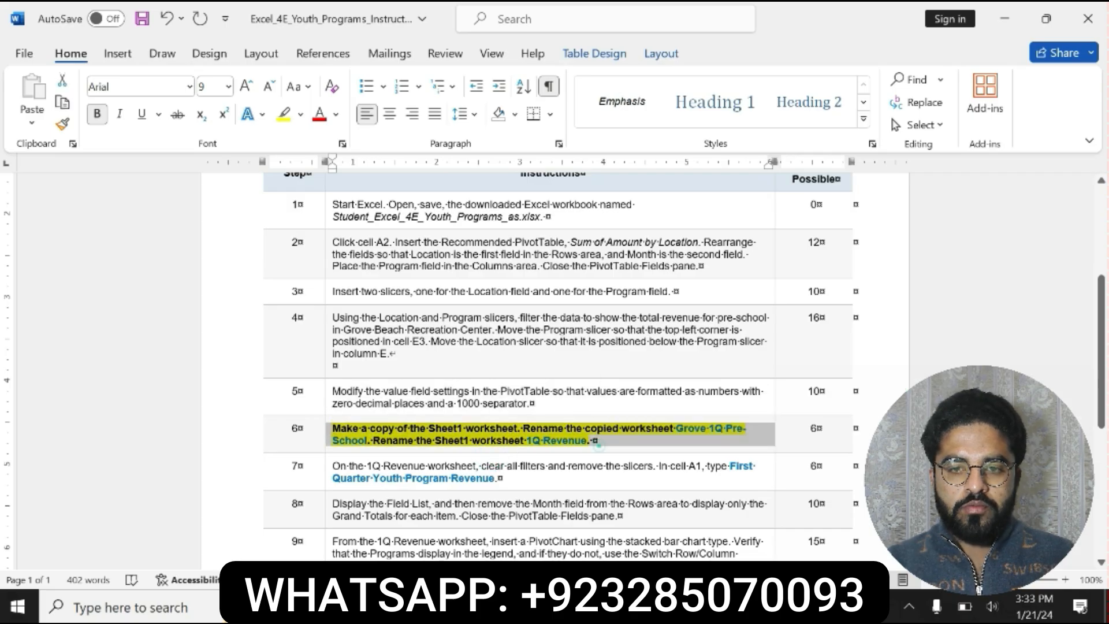
click(598, 445)
mouse_move(677, 428)
mouse_down()
mouse_move(592, 441)
mouse_move(367, 441)
mouse_up()
key(ctrl+c)
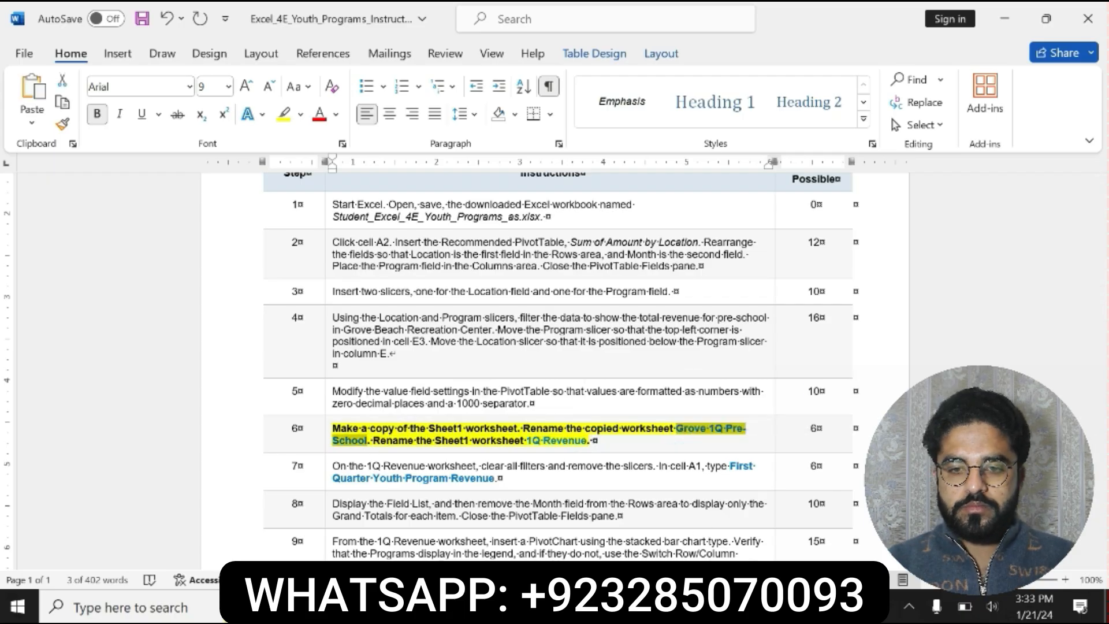
- Switch to Excel and rename the copied worksheet Sheet1 (2) as Grove 1Q Pre-School
key(alt+Tab)
right_click(135, 557)
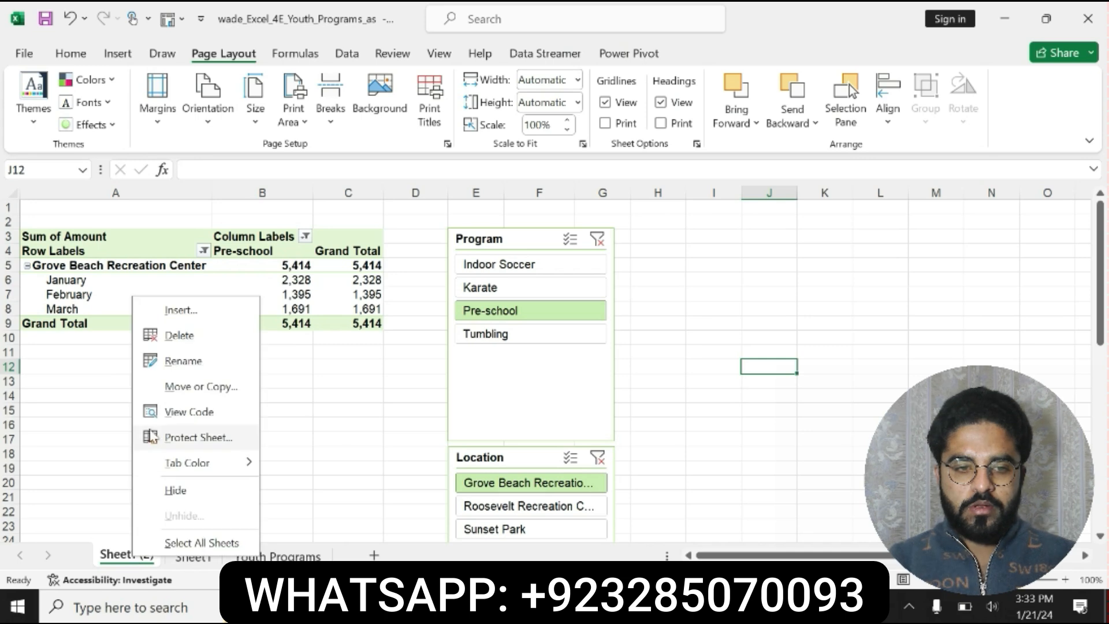
click(171, 361)
key(BackSpace)
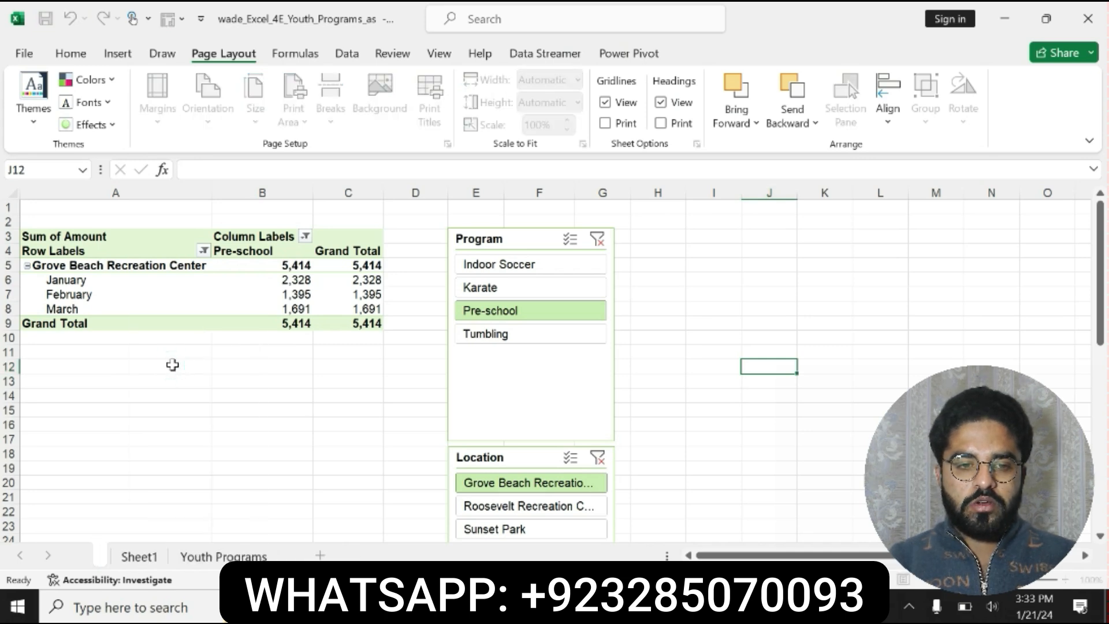
key(ctrl+v)
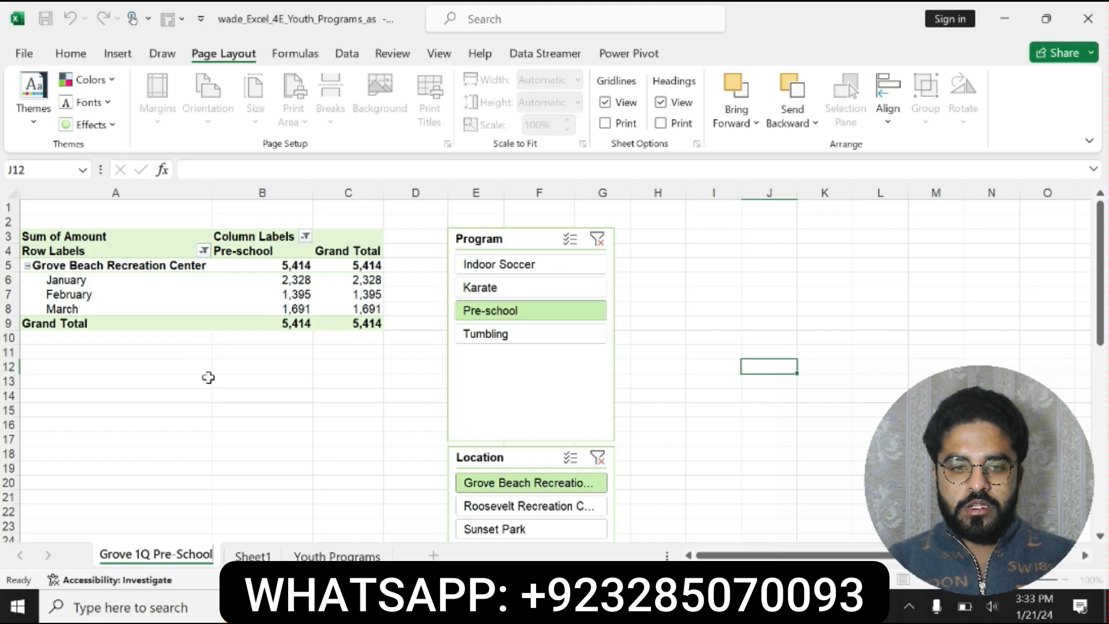
- Return to Word and copy the worksheet name 1Q Revenue from the step 6 instruction
key(alt+Tab)
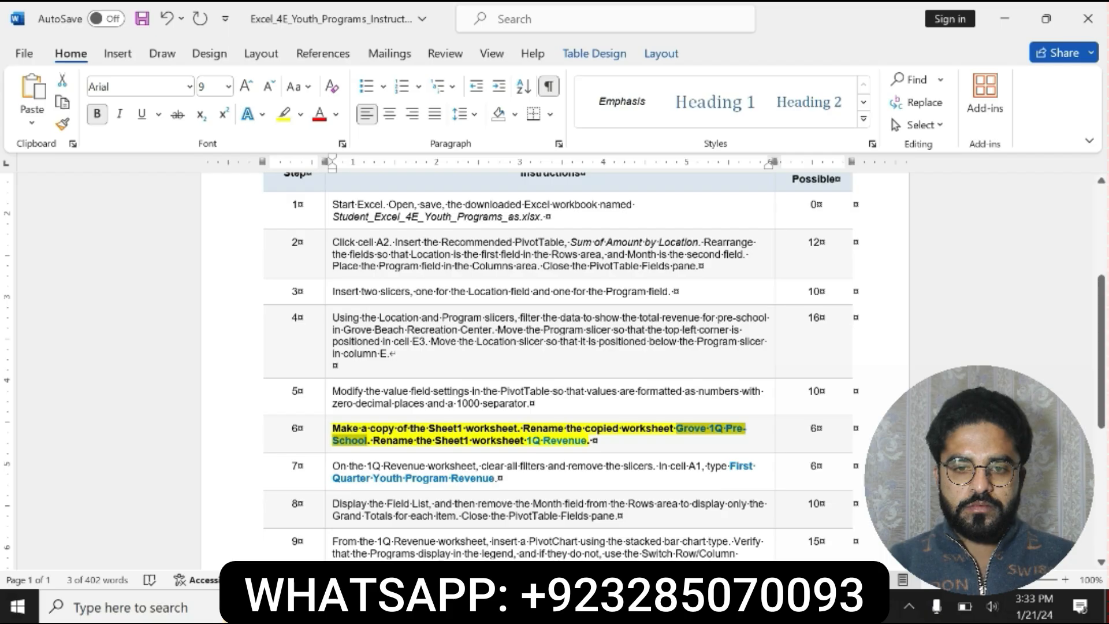
click(385, 440)
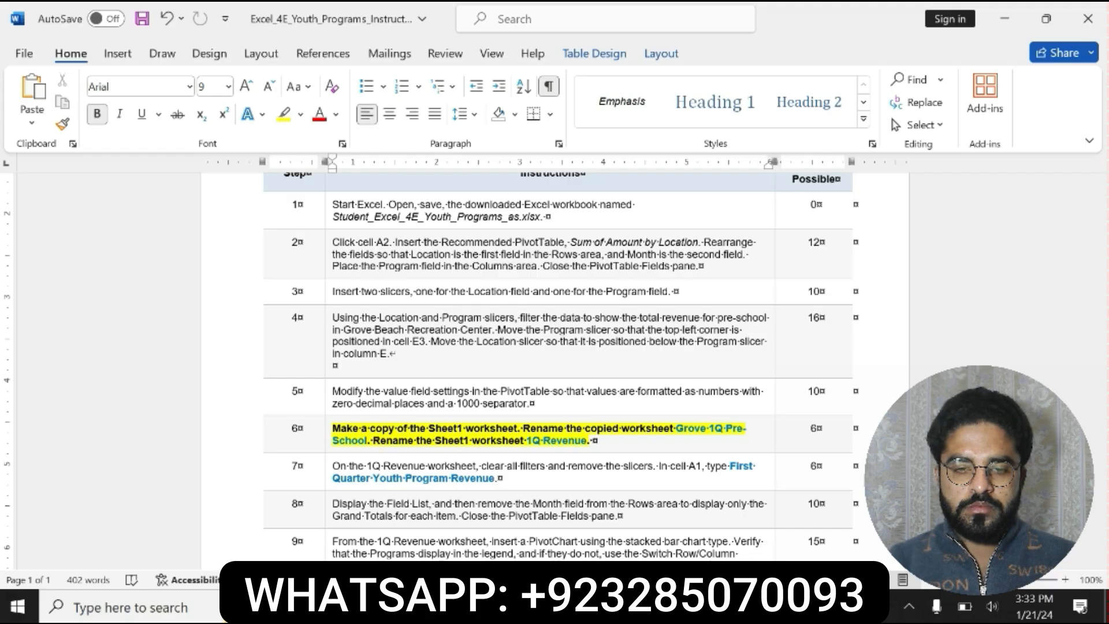
drag(386, 440, 586, 441)
click(528, 440)
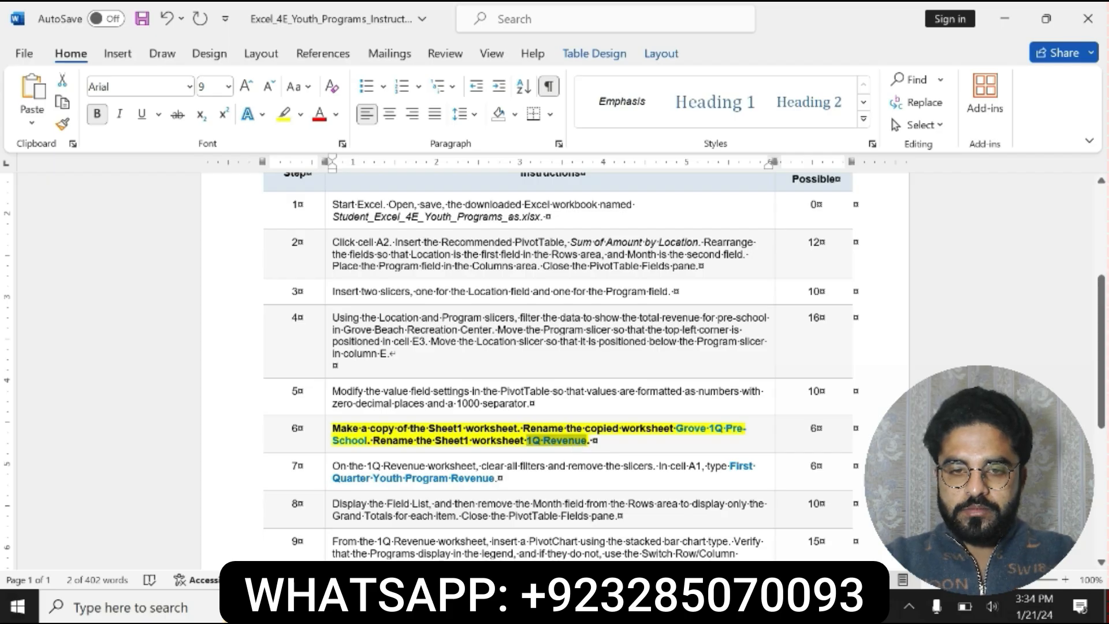
- Switch to Excel and rename the Sheet1 worksheet as 1Q Revenue
key(alt+Tab)
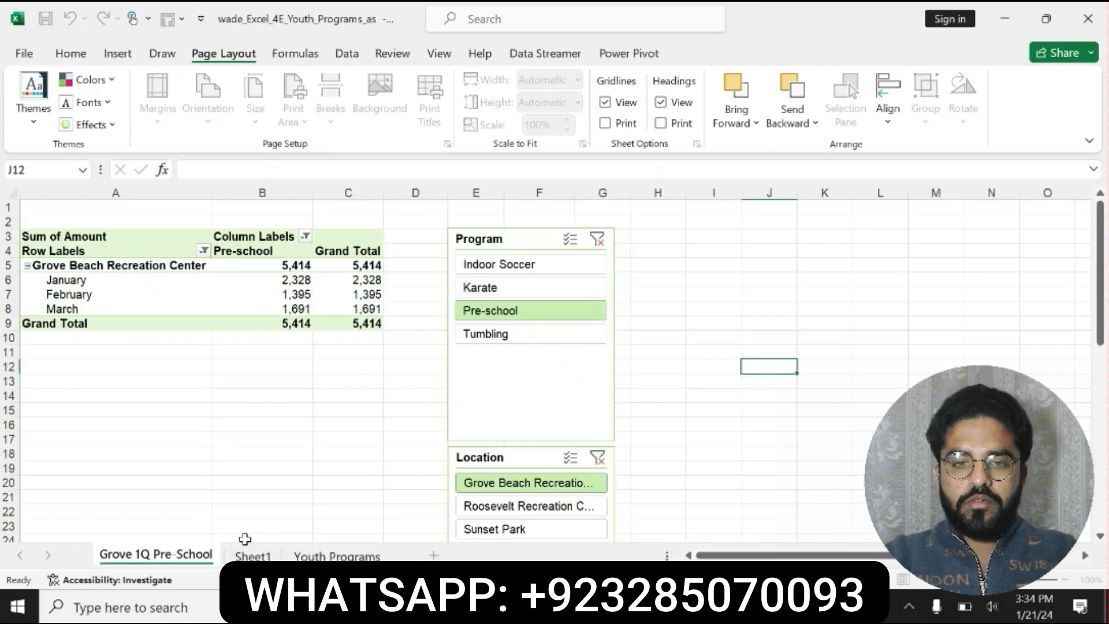
right_click(254, 556)
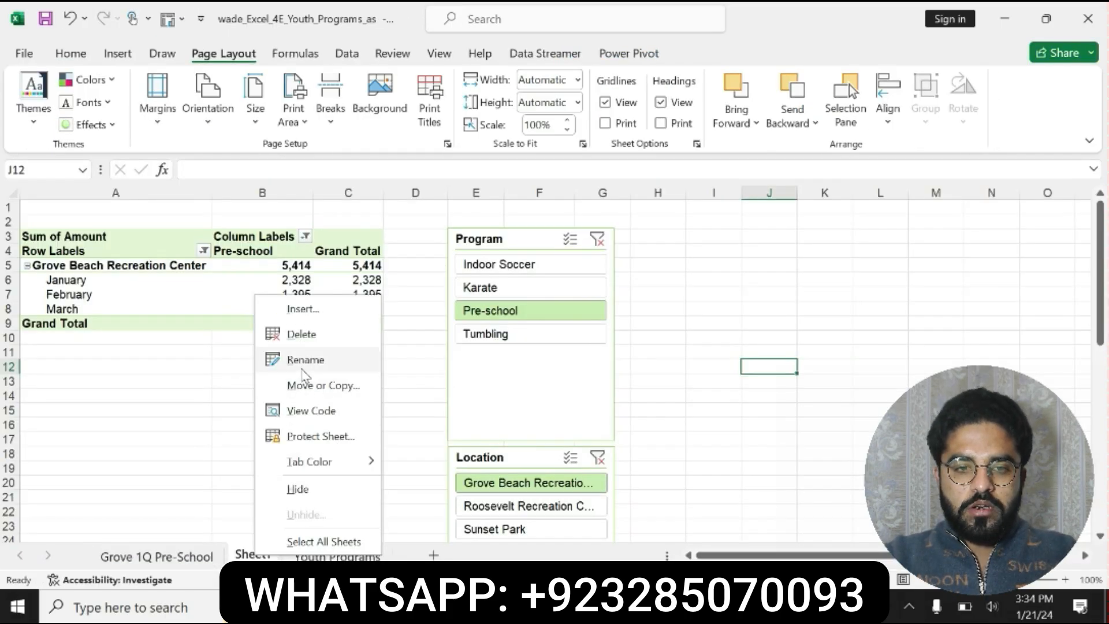
click(301, 334)
text(1Q Revenue)
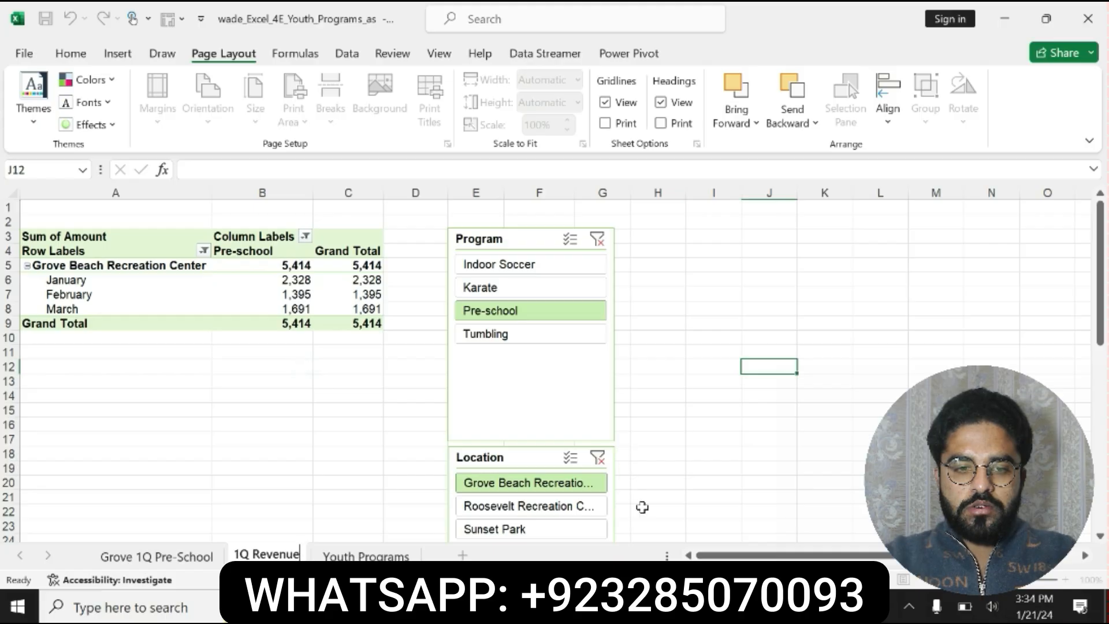
- Switch to Word, undo the step 6 formatting, and format the step 7 instruction as bold with yellow highlighting
key(alt+Tab)
key(ctrl+z)
key(ctrl+z)
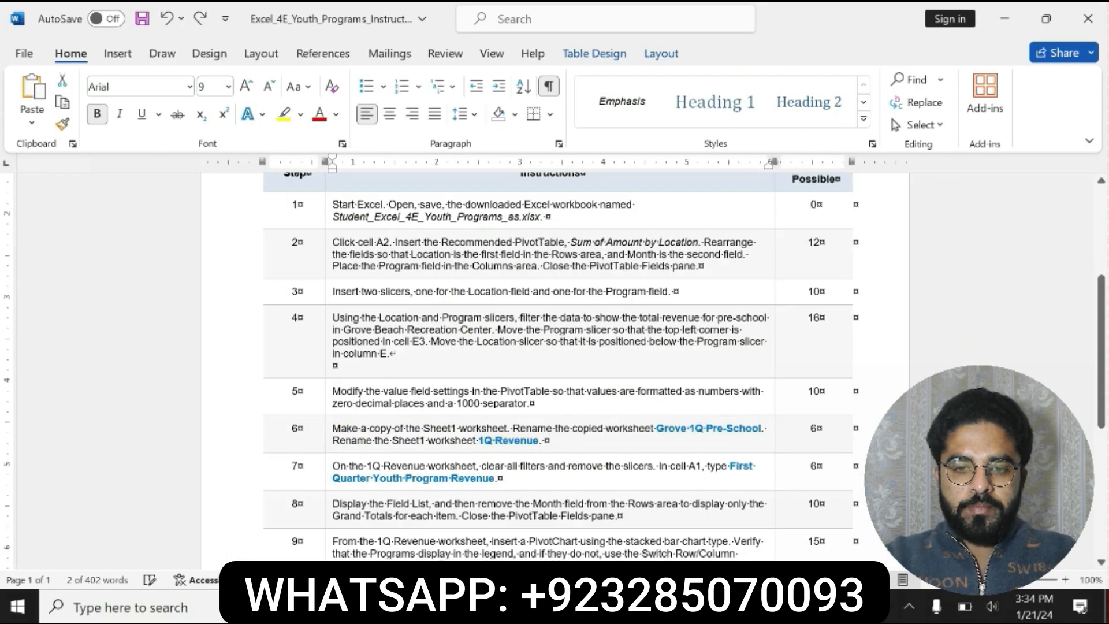
drag(333, 466, 526, 478)
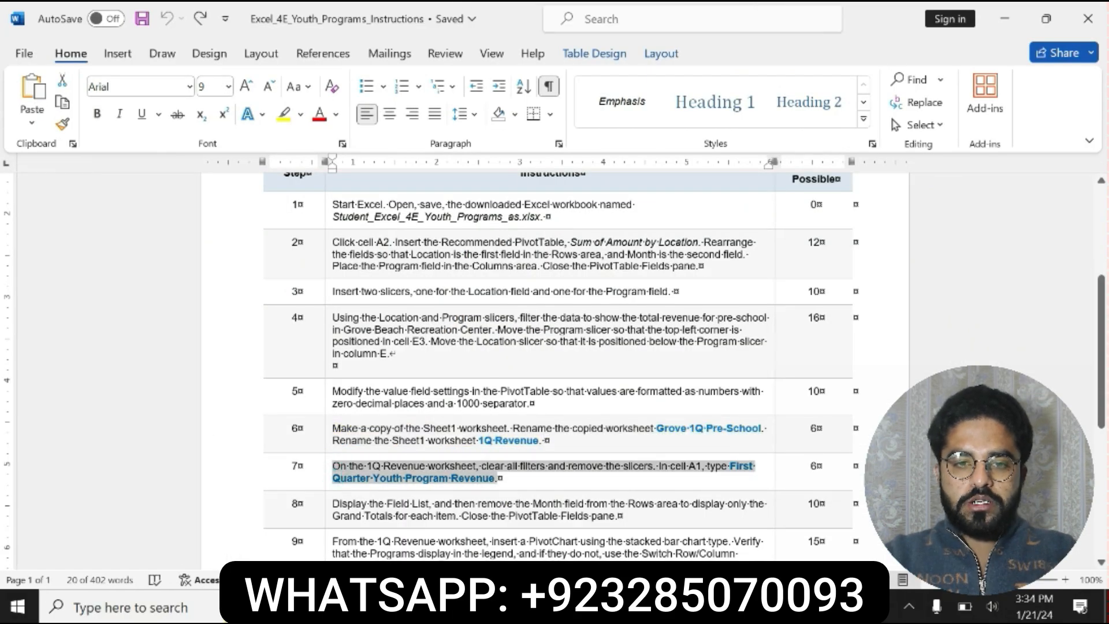
click(511, 461)
click(571, 461)
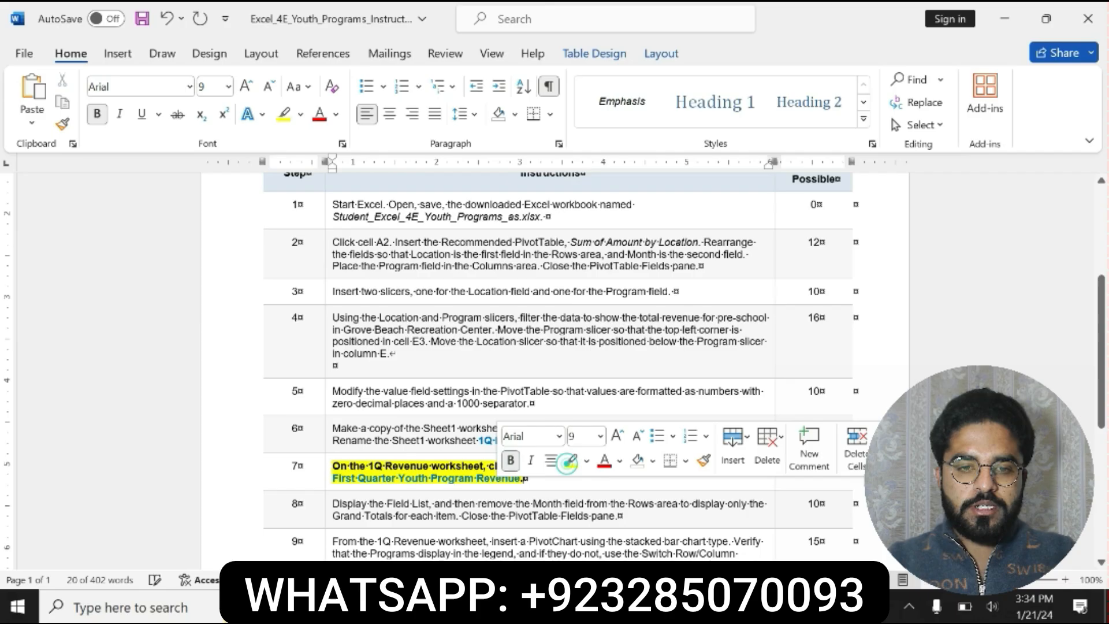
- Read the step 7 instruction about clearing all filters and removing the slicers on the 1Q Revenue worksheet
click(328, 467)
click(328, 467)
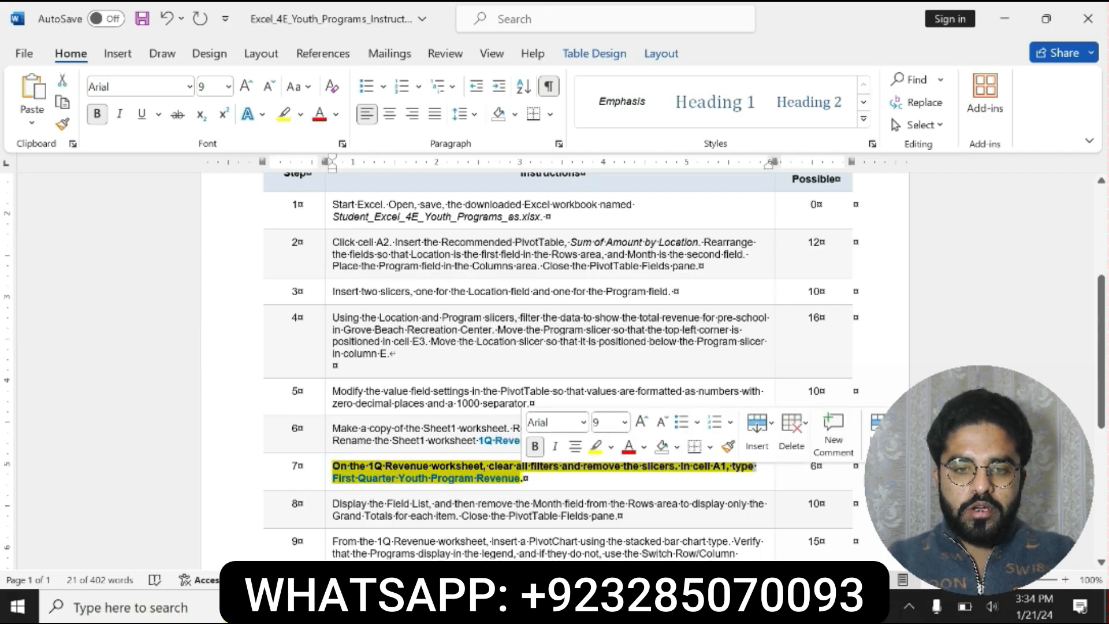
click(422, 468)
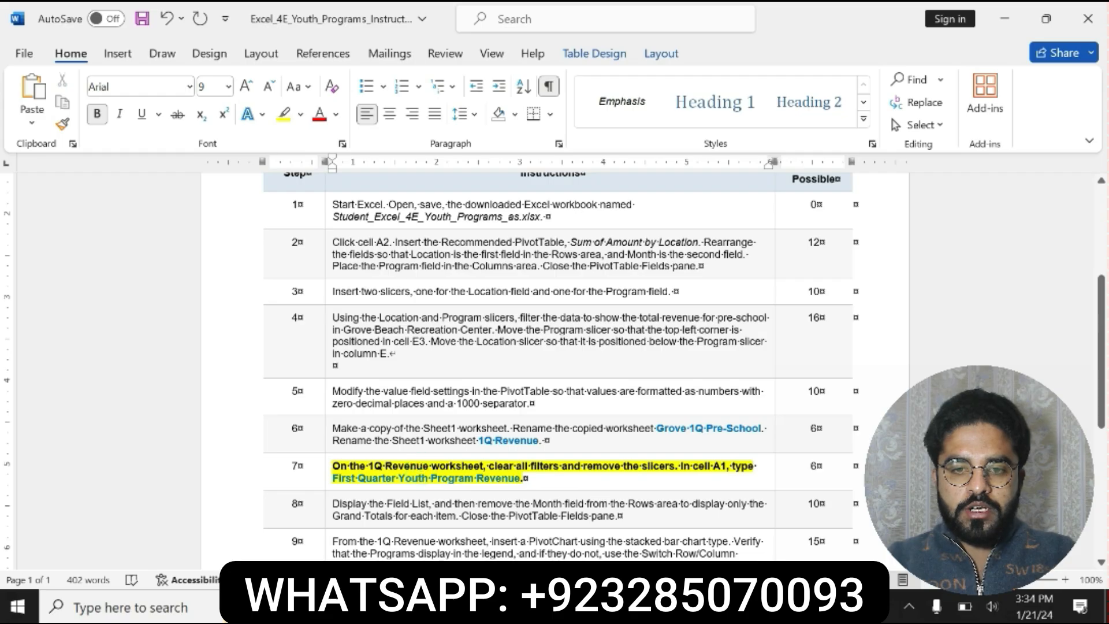
drag(422, 468, 675, 466)
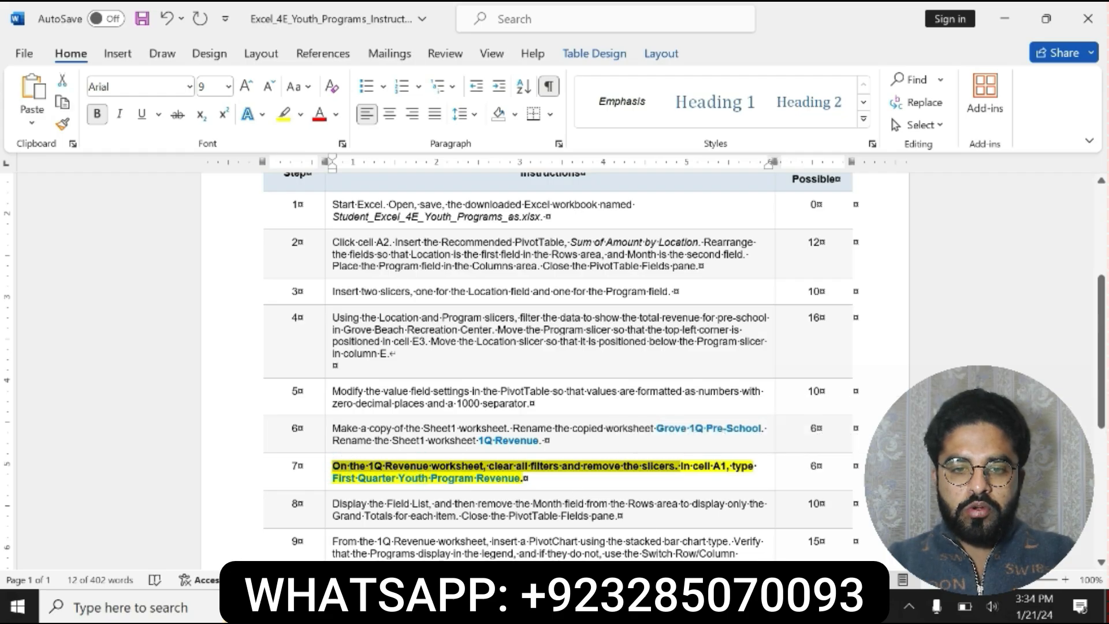
- Switch to Excel, confirm the 1Q Revenue sheet name, and clear the Program filter from the PivotTable's column labels
key(alt+Tab)
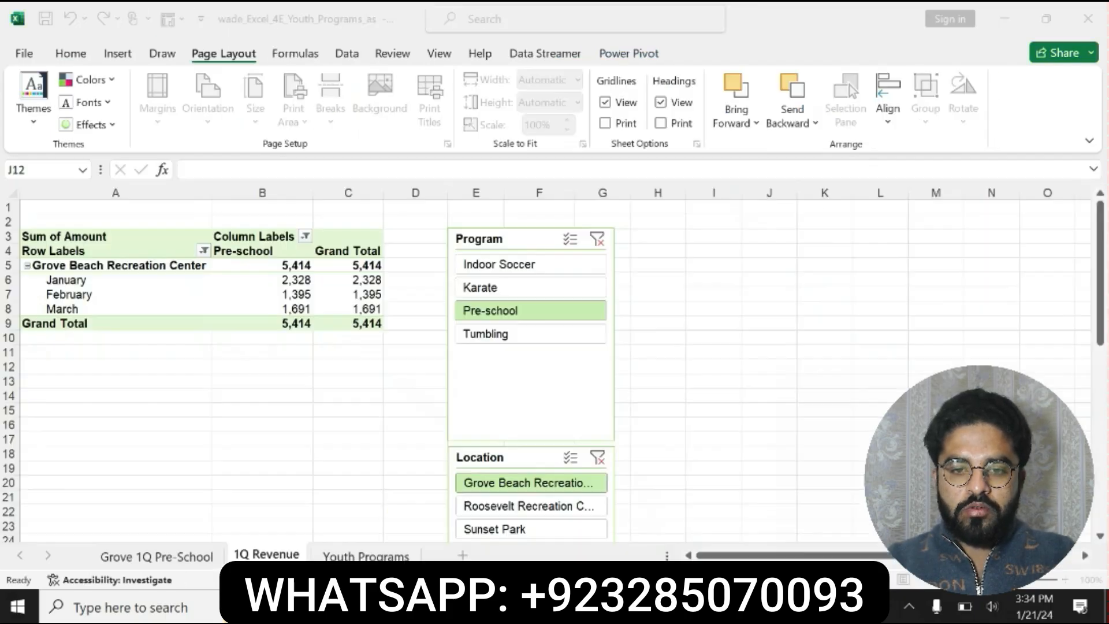
key(alt+Tab)
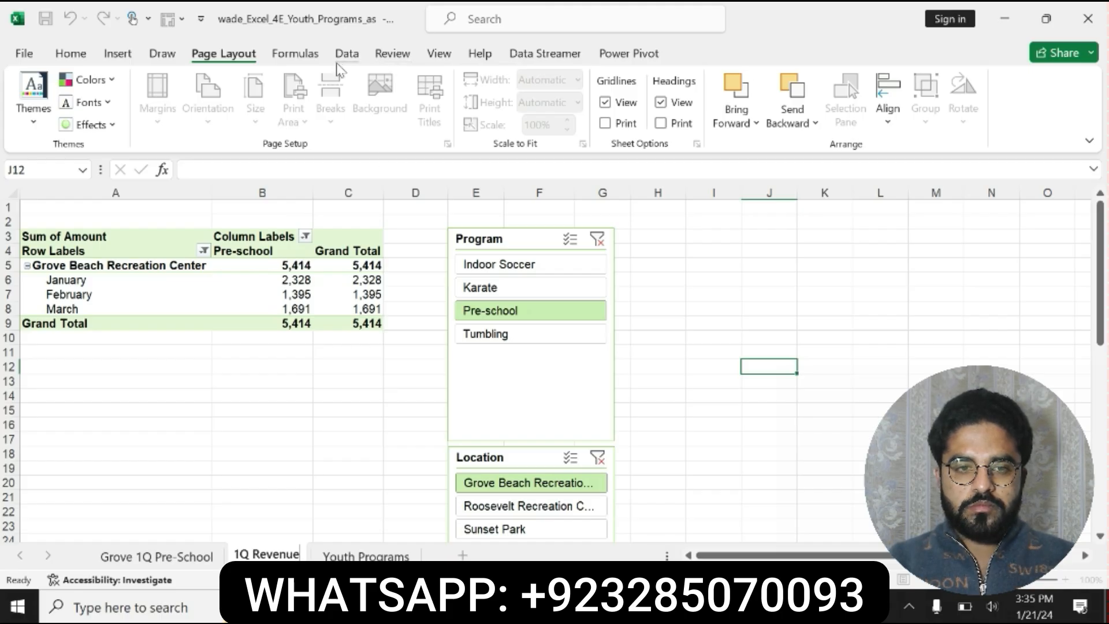
key(Return)
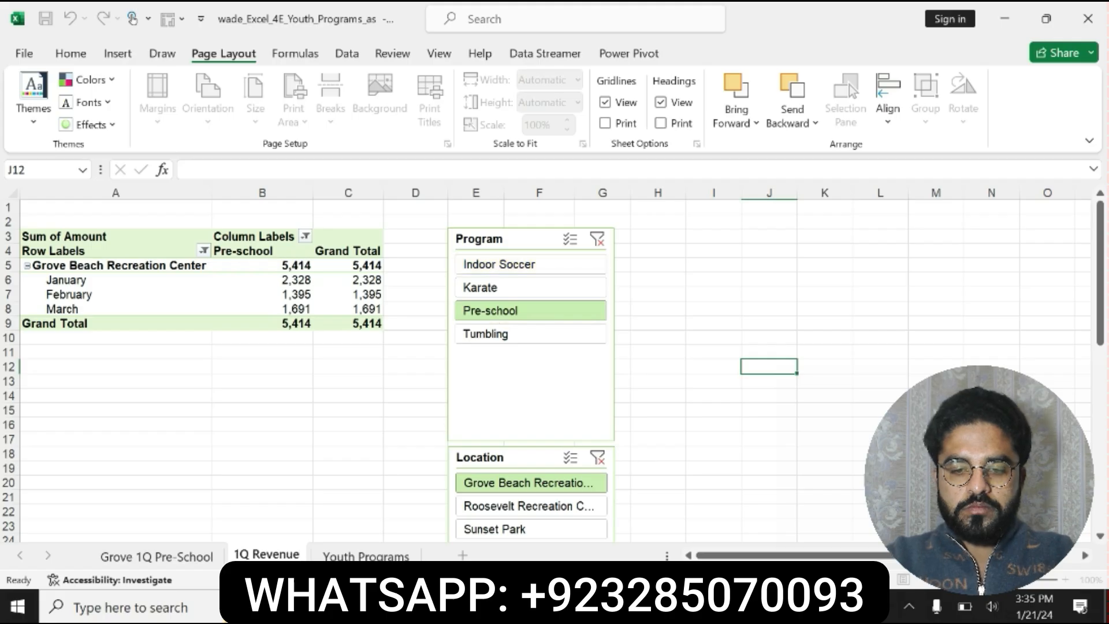
key(alt+Tab)
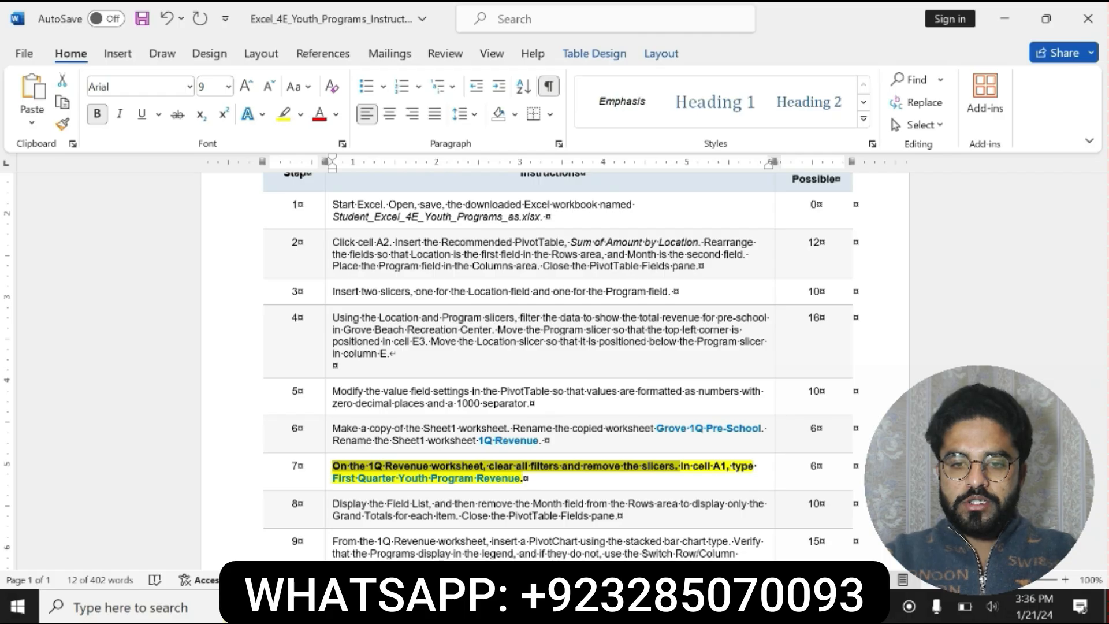
key(alt+Tab)
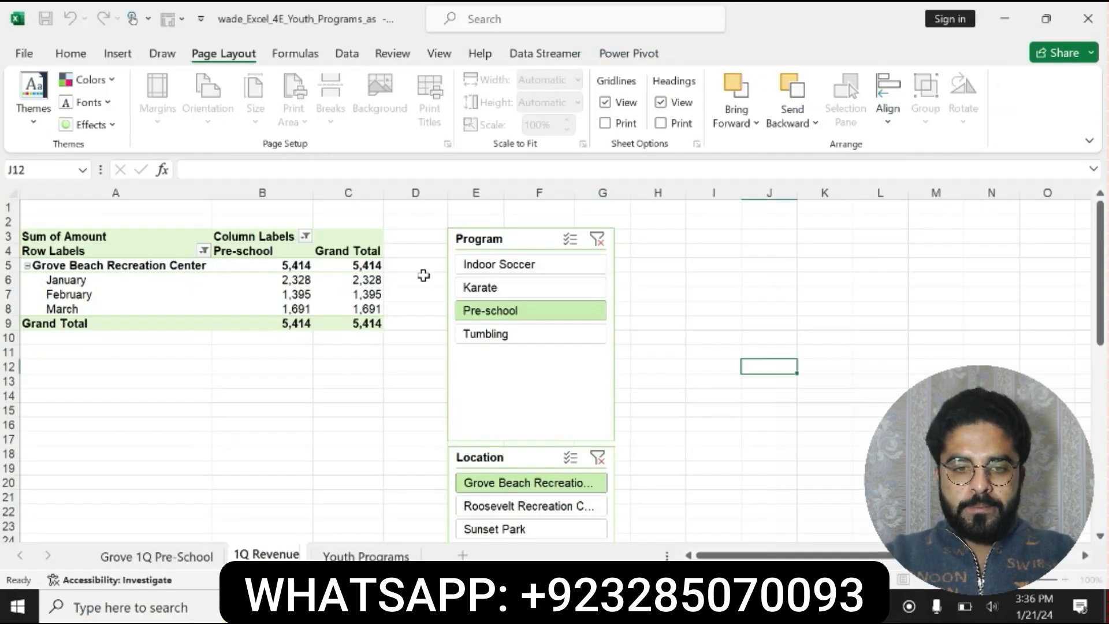
click(305, 237)
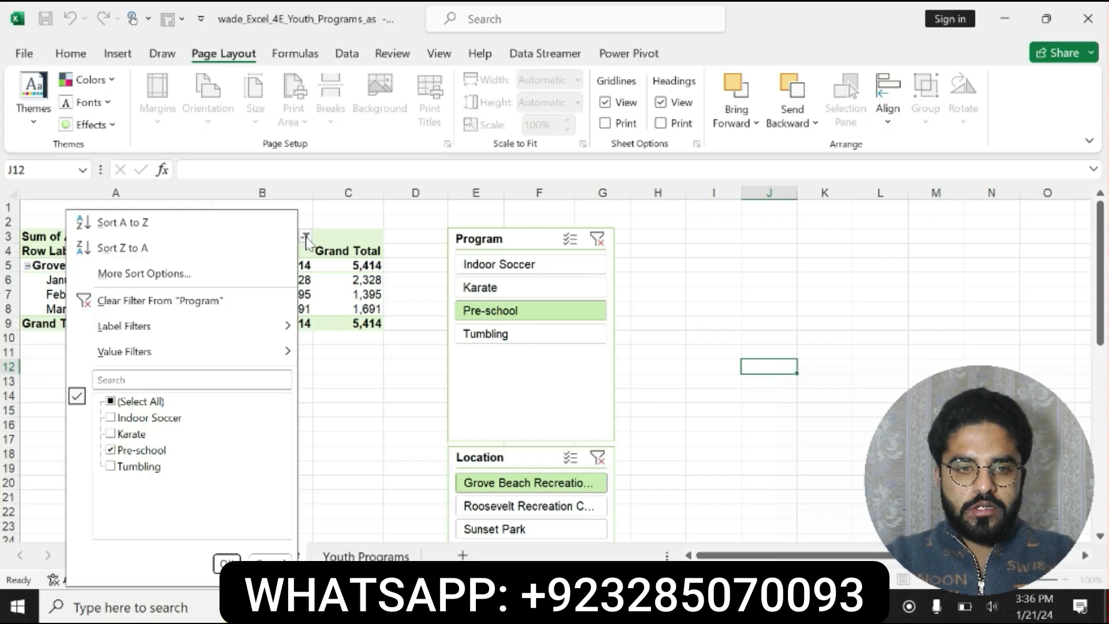
click(160, 301)
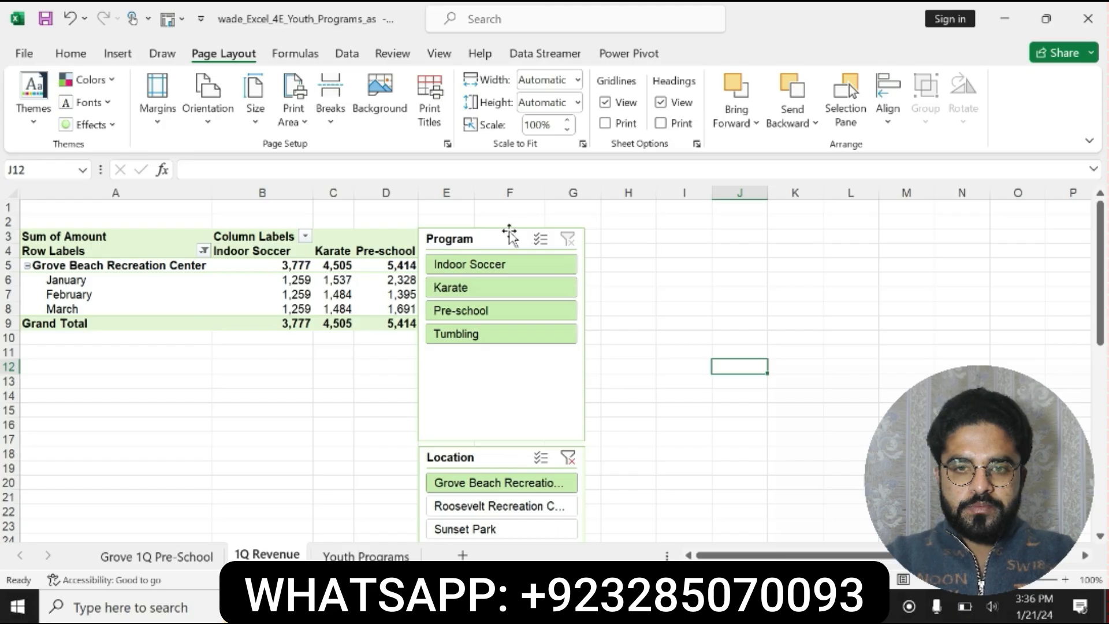
click(506, 237)
click(687, 53)
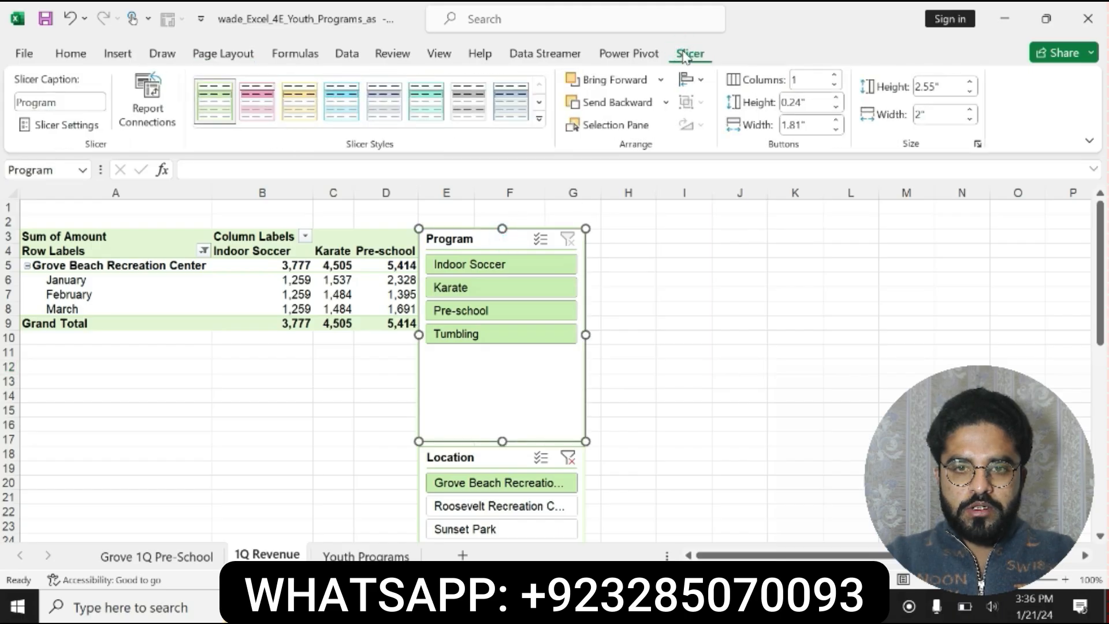
click(91, 125)
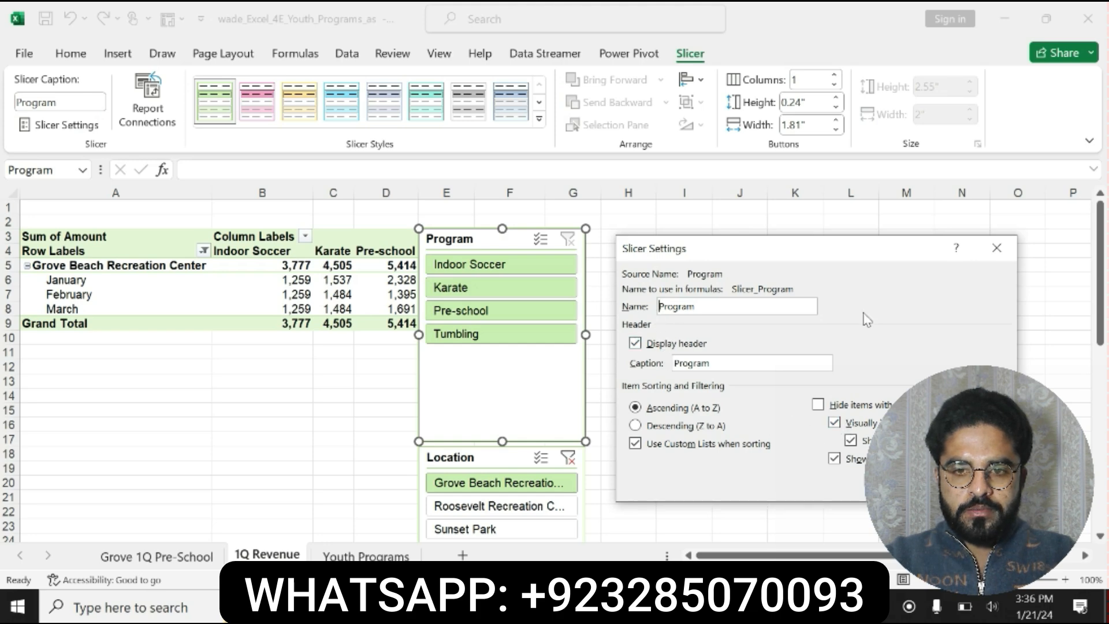
click(997, 248)
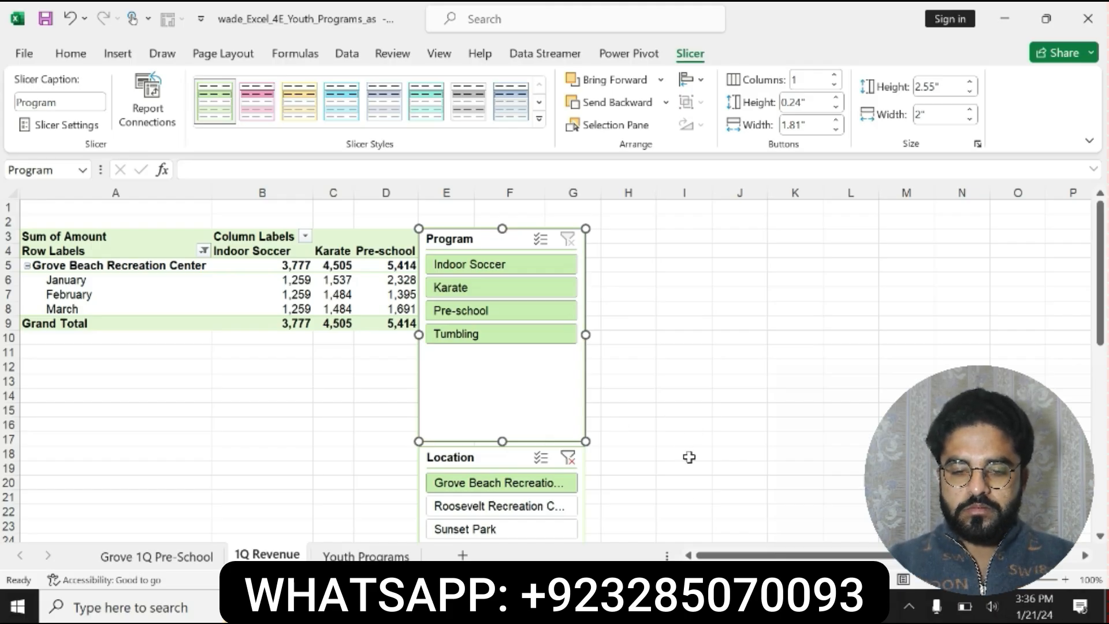
- Switch to Word and copy the title text First Quarter Youth Program Revenue from the step 7 instruction
key(alt+Tab)
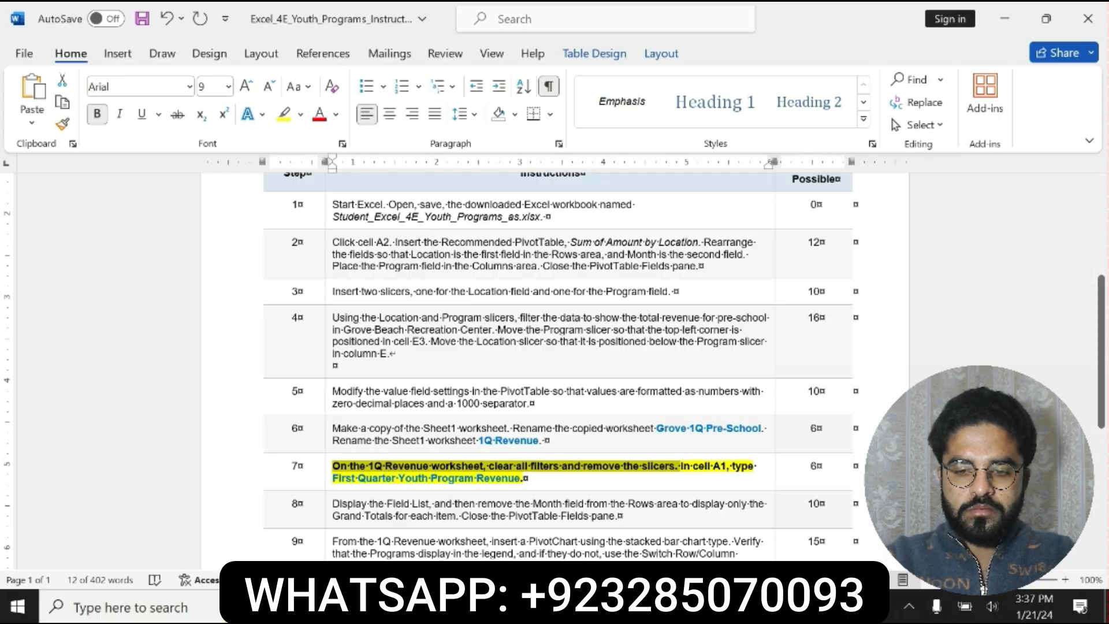
click(673, 606)
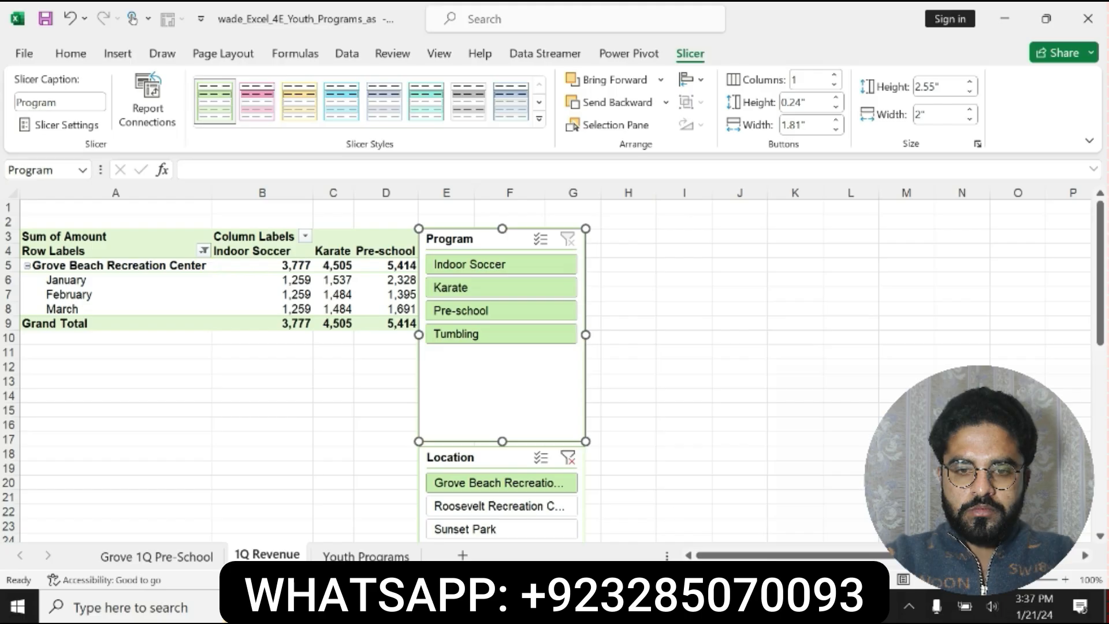
click(614, 606)
click(606, 479)
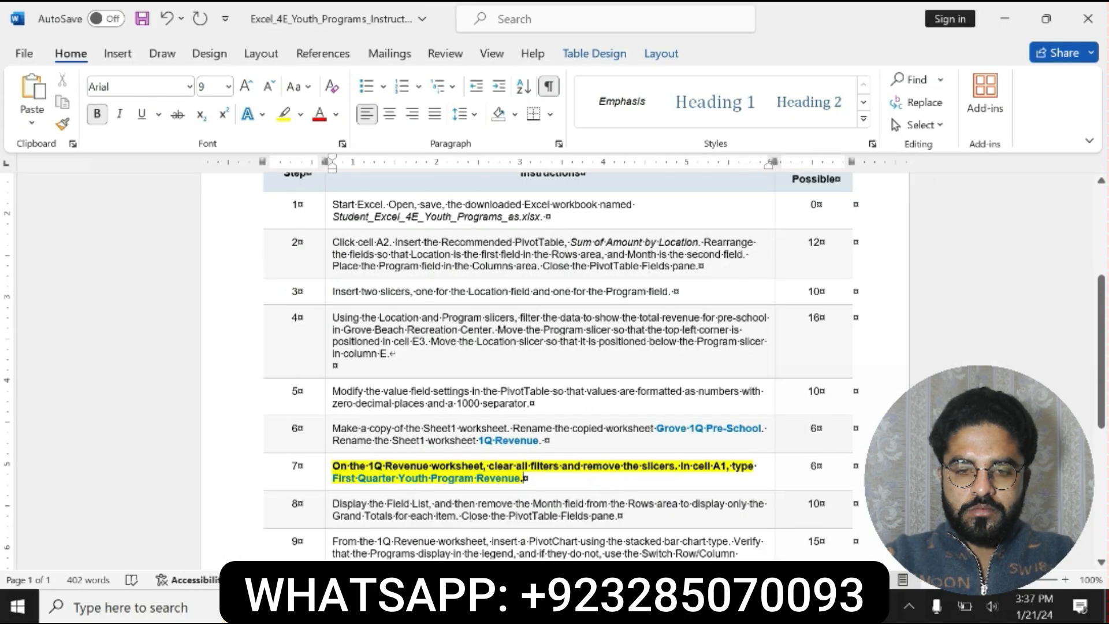
drag(333, 478, 515, 484)
key(ctrl+c)
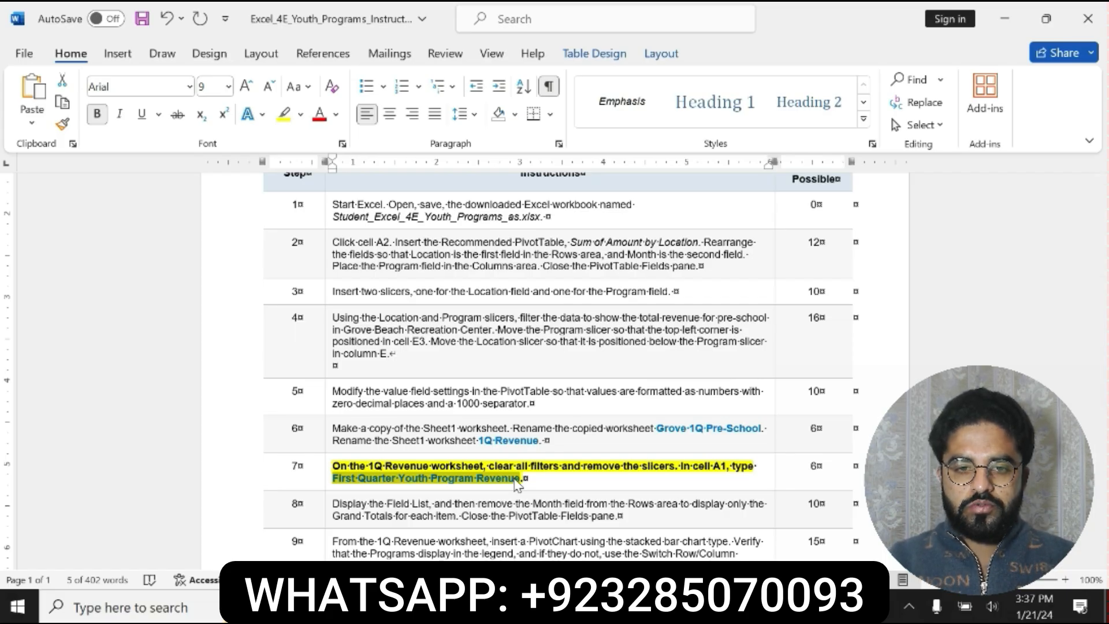
- Switch to Excel and paste the title First Quarter Youth Program Revenue into cell A1 of the 1Q Revenue worksheet
key(alt+Tab)
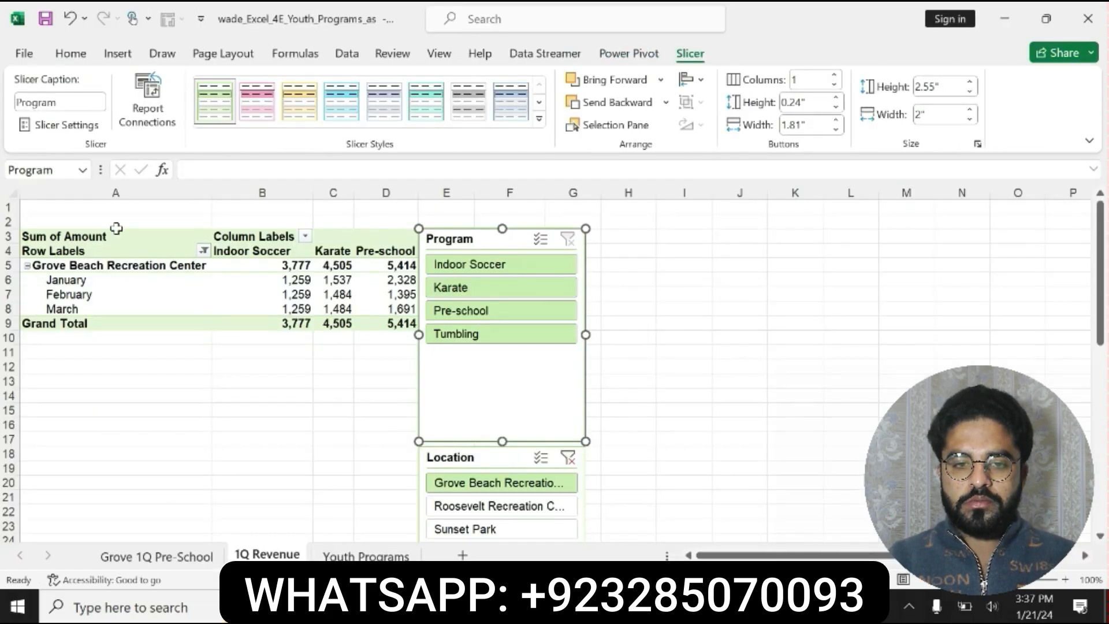
click(93, 208)
key(ctrl+v)
key(Return)
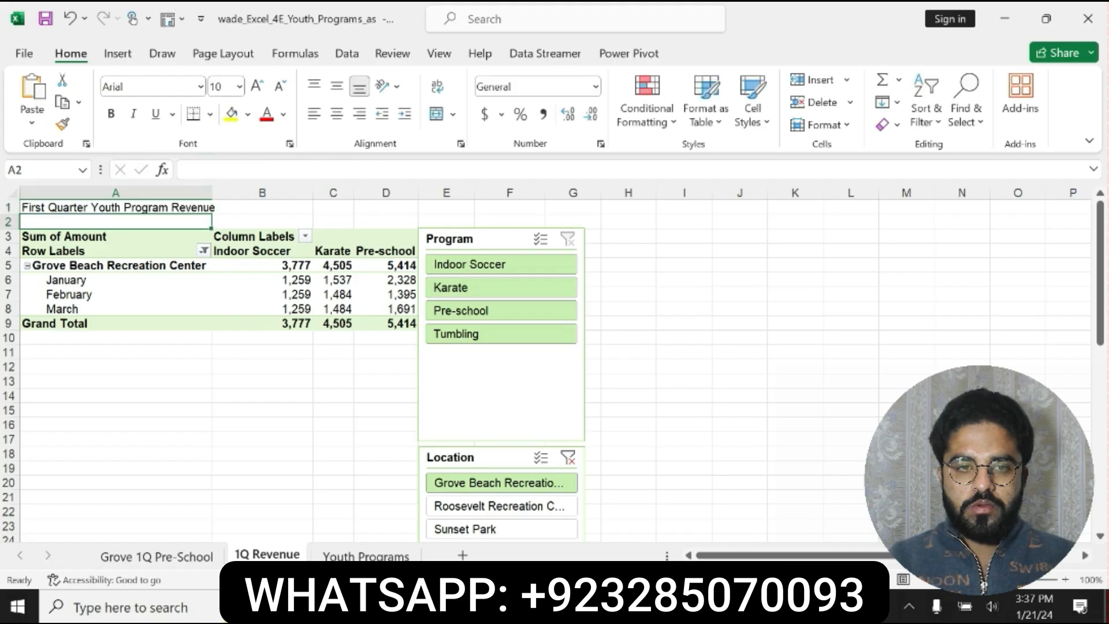
- Switch to Word, undo the step 7 formatting, and make the step 8 instruction bold
key(alt+Tab)
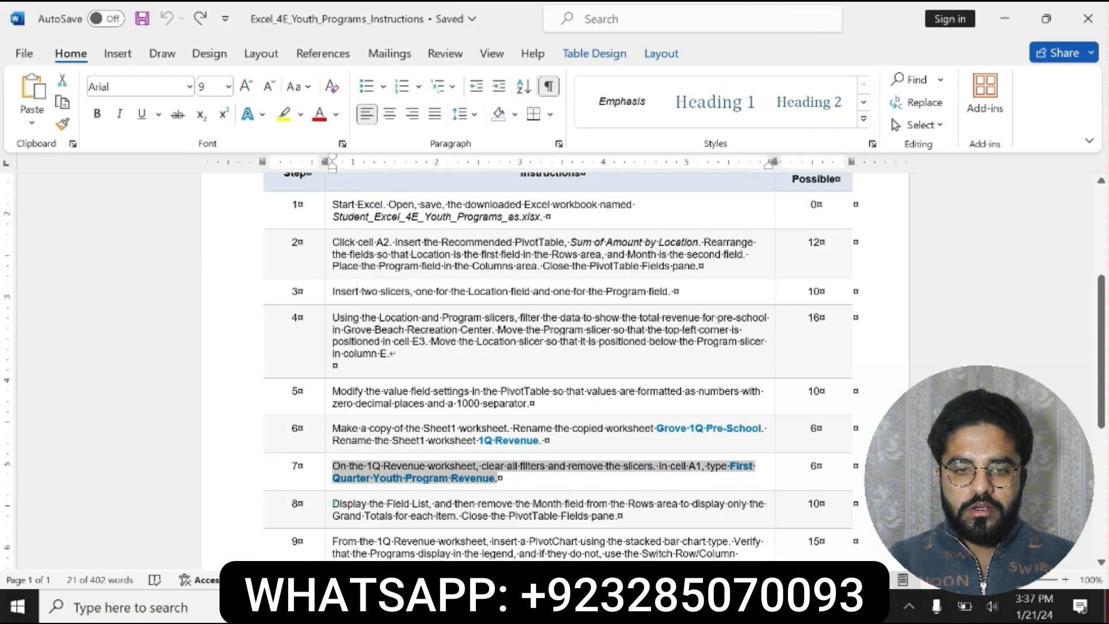
drag(334, 503, 624, 516)
click(659, 482)
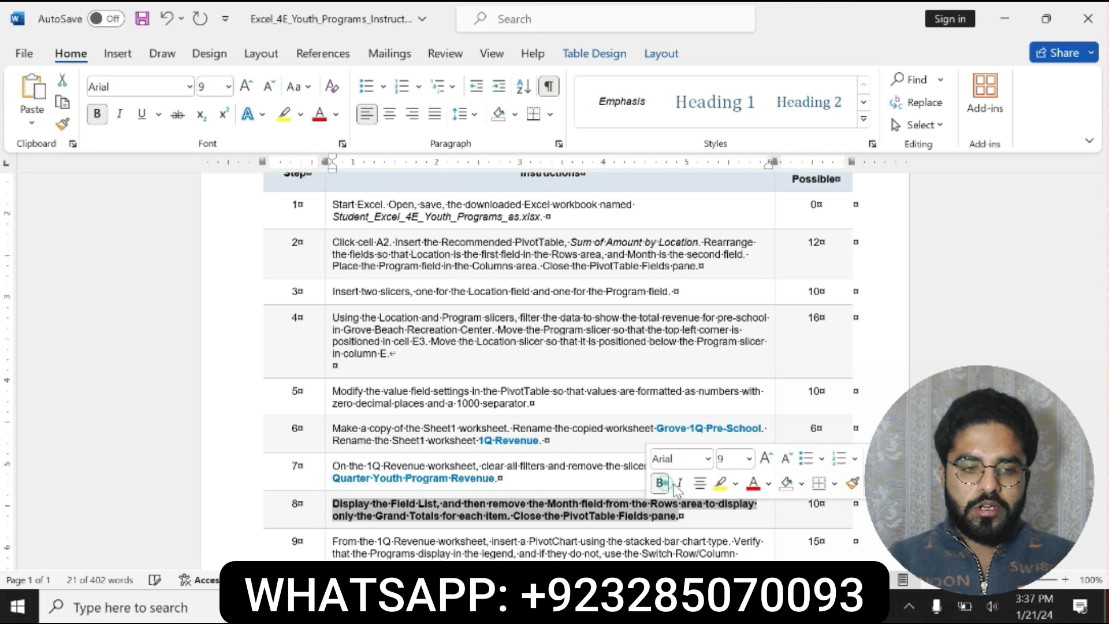